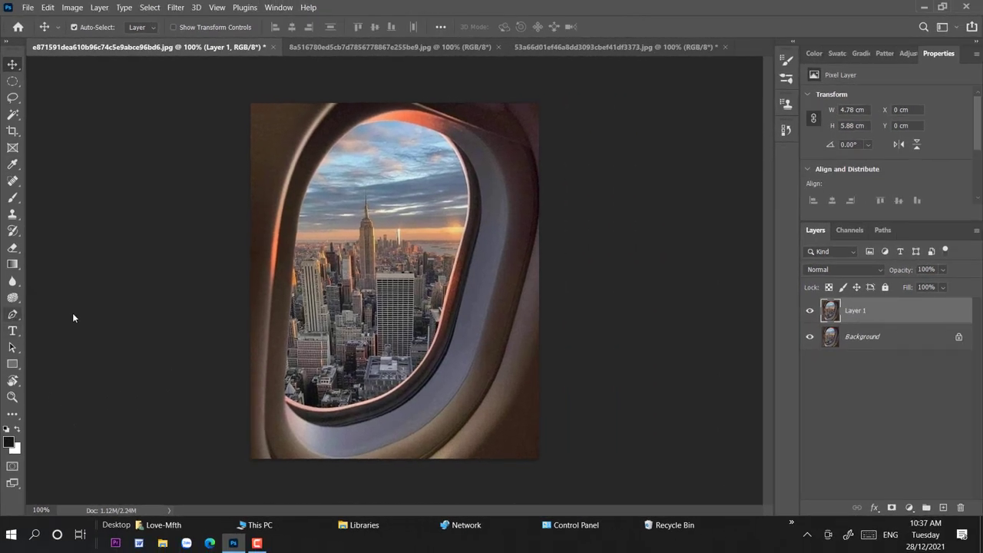
Trace the window opening's left edge and top with the Pen Tool
left_click(13, 314)
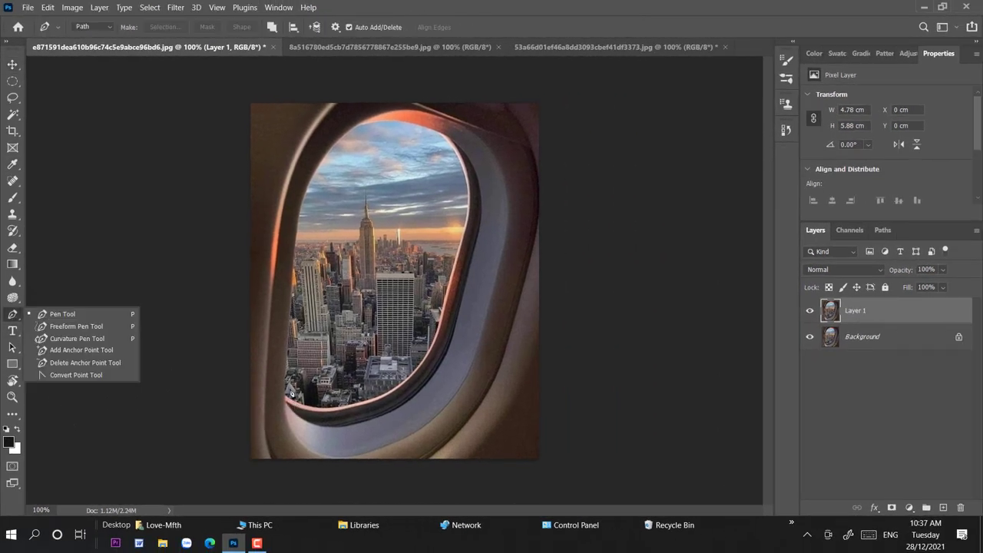
left_click(286, 397)
left_click(291, 288)
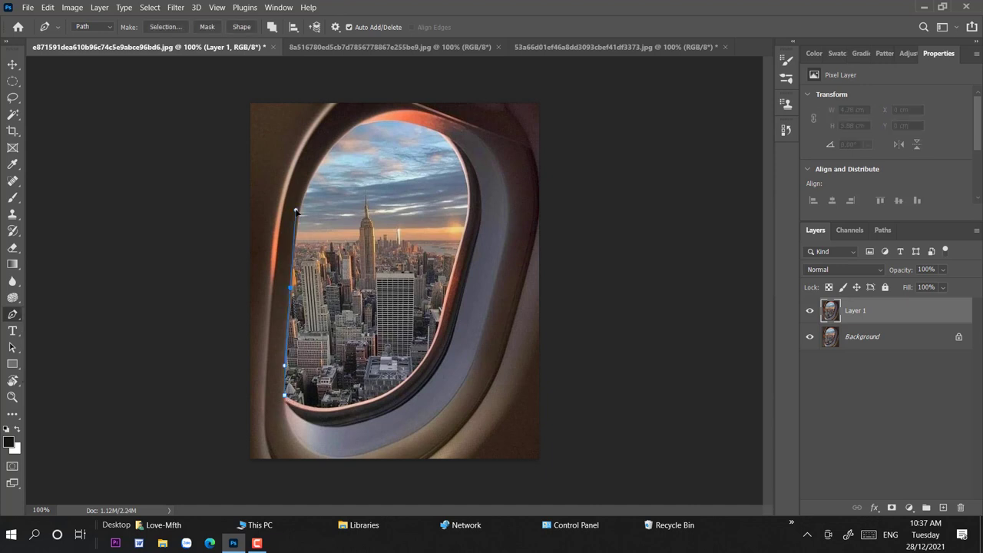
left_click(289, 188)
left_click(327, 152)
left_click(393, 120)
left_click(446, 140)
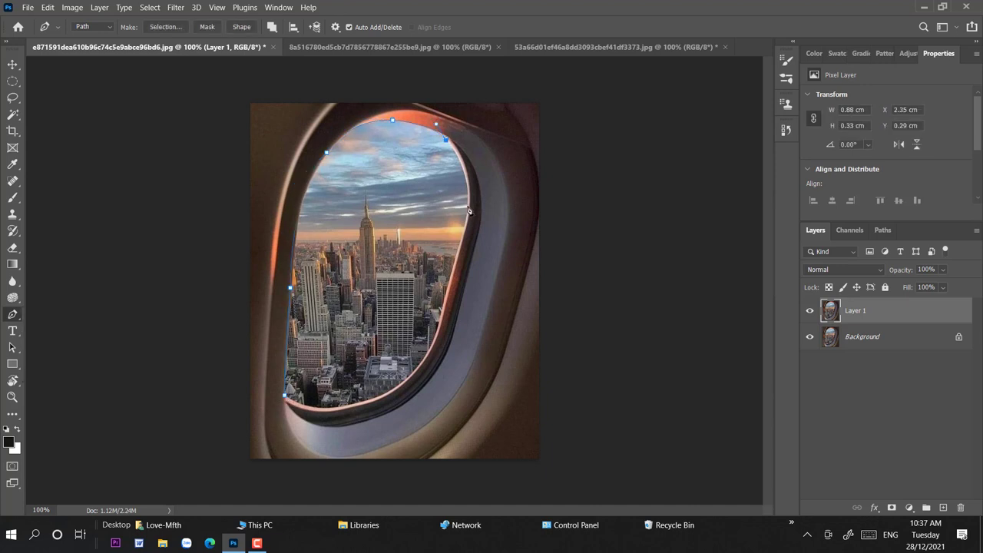
left_click(469, 206)
Finish the path along the right and bottom edges, closing it at the start anchor
left_click_drag(448, 290, 443, 310)
left_click(458, 249)
left_click(438, 325)
left_click(432, 354)
left_click(407, 379)
left_click(341, 407)
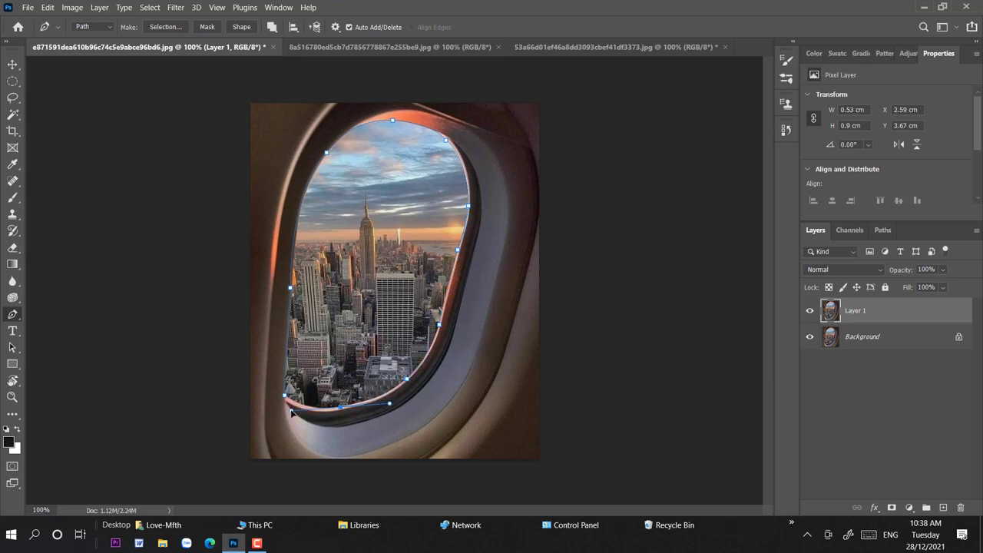
left_click(315, 410)
left_click(286, 396)
Delete the traced city view from Layer 1, deselect, and hide the Background layer
key("ctrl+Return")
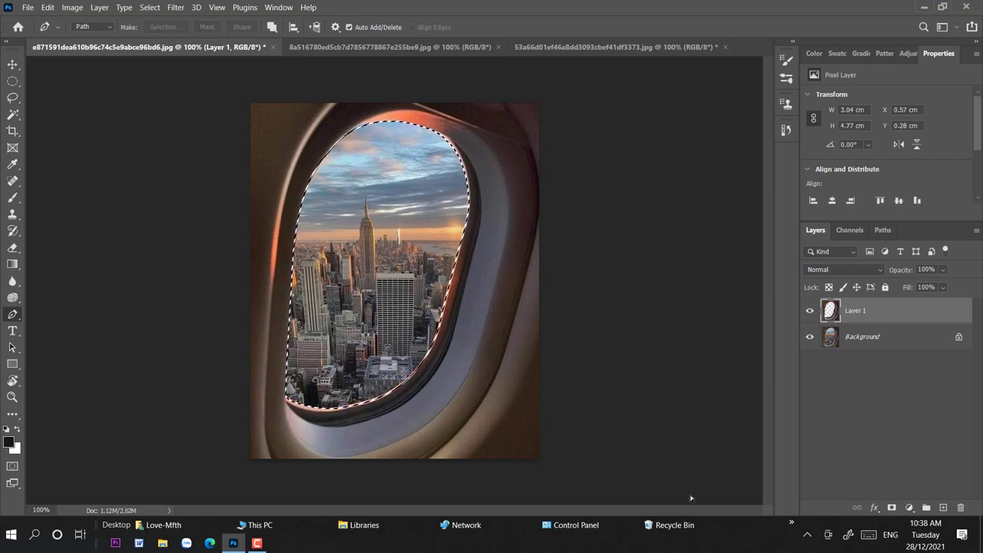
key("Delete")
key("ctrl+d")
left_click(813, 338)
Convert the sinking-man layer to a Smart Object and copy it into the window document
left_click(393, 54)
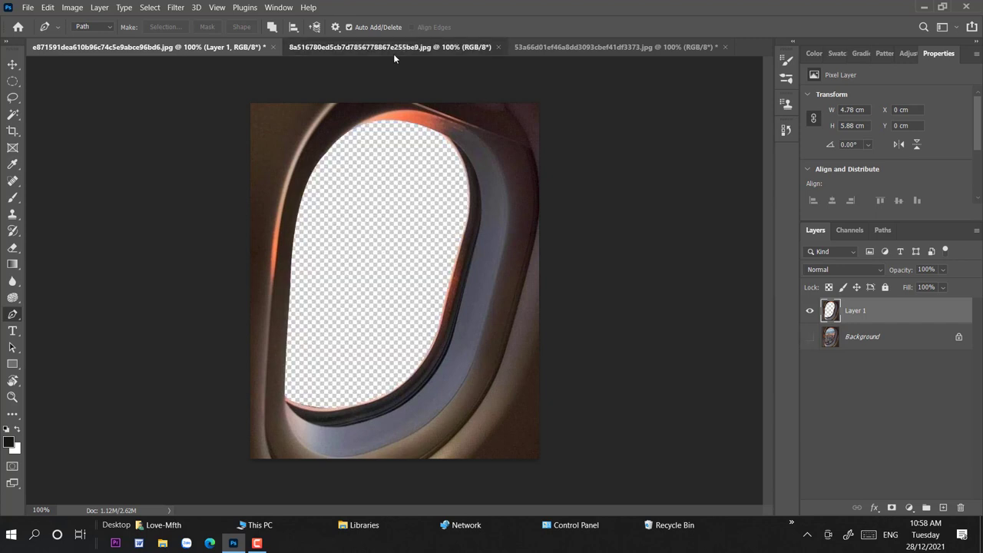
right_click(853, 310)
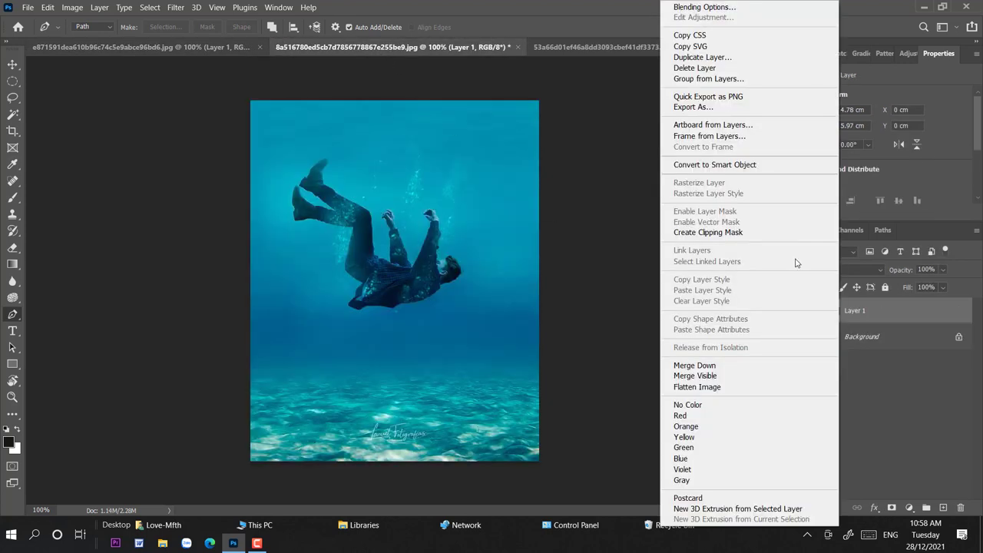
left_click(733, 161)
mouse_move(855, 310)
left_mouse_down()
mouse_move(198, 46)
mouse_move(307, 154)
left_mouse_up()
Duplicate the deep-ocean layer, make it a Smart Object, and copy it into the window document
left_click(630, 47)
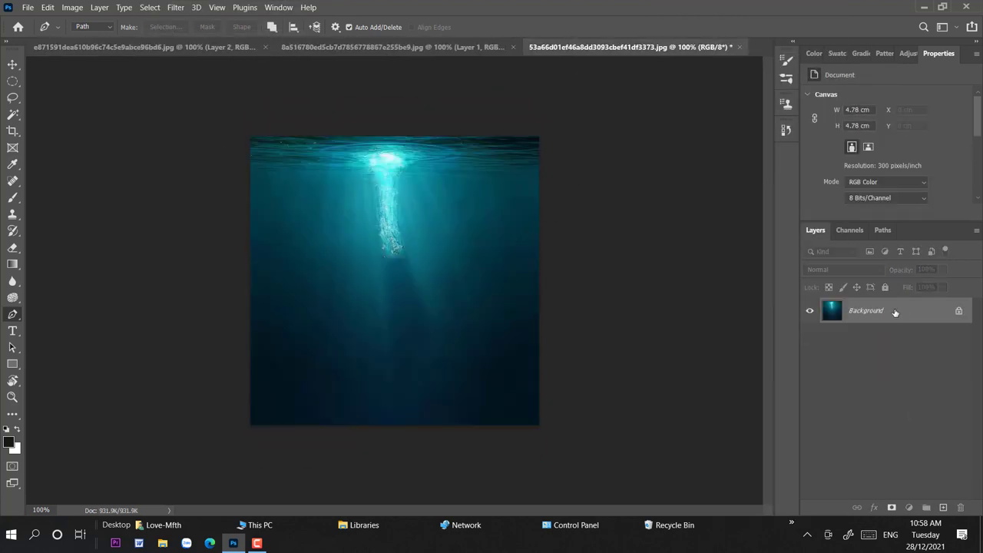
key("ctrl+j")
right_click(852, 311)
left_click(807, 160)
mouse_move(856, 310)
left_mouse_down()
mouse_move(405, 81)
mouse_move(376, 234)
mouse_move(346, 265)
left_mouse_up()
Scale and narrow the ocean image to fill the window's lower half
key("v")
key("ctrl+t")
left_click_drag(213, 277, 418, 299)
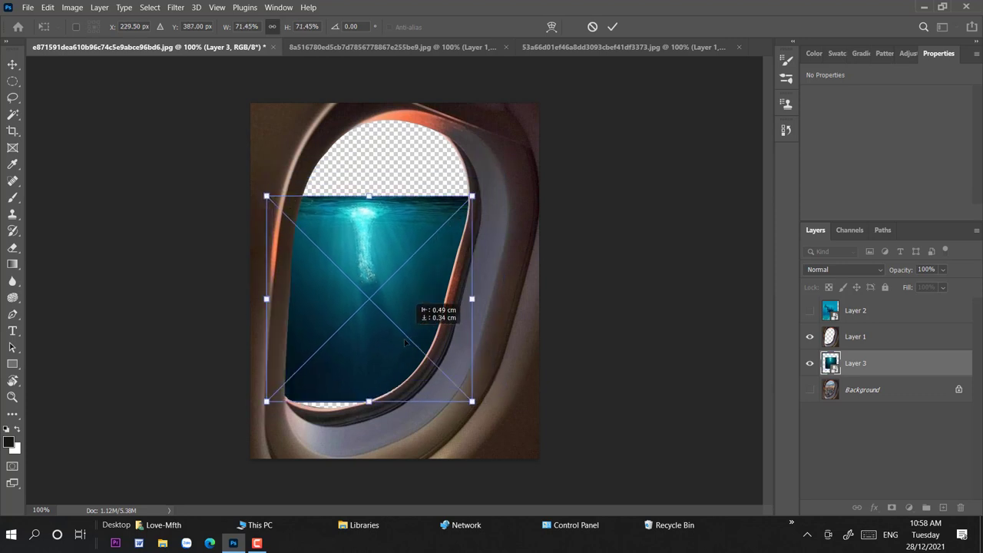
left_click_drag(263, 308, 278, 292)
mouse_move(419, 342)
left_mouse_down()
mouse_move(364, 347)
mouse_move(384, 364)
left_mouse_up()
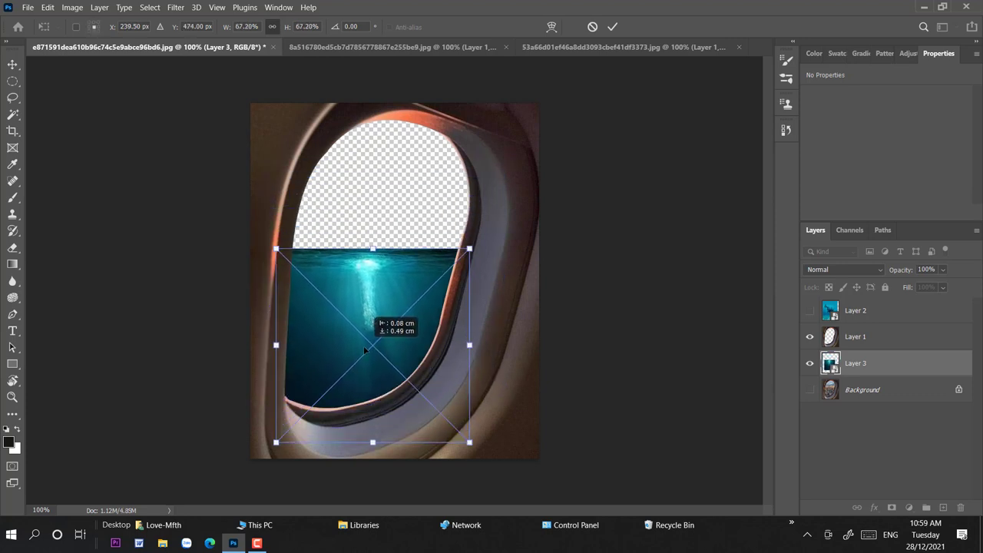
left_click_drag(274, 343, 290, 336)
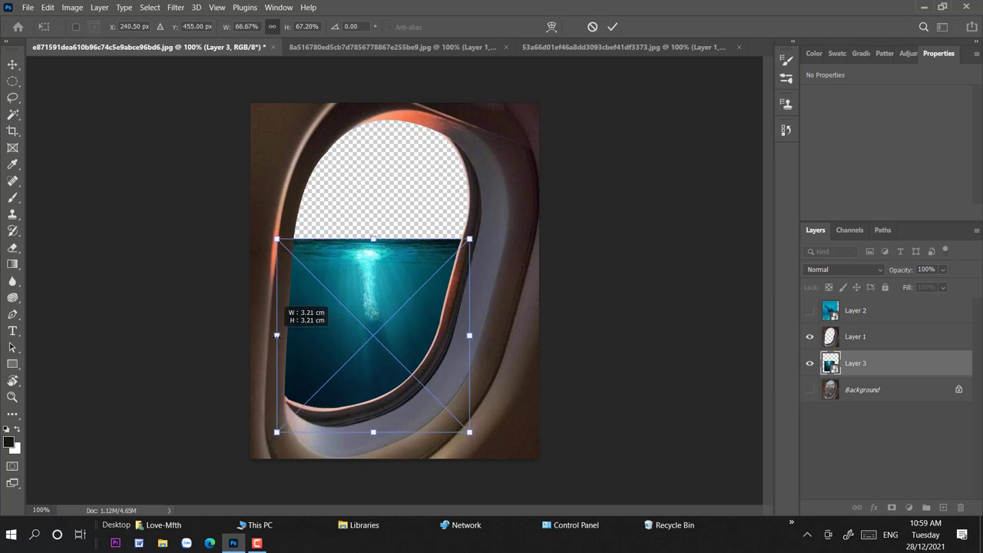
left_click_drag(469, 336, 459, 336)
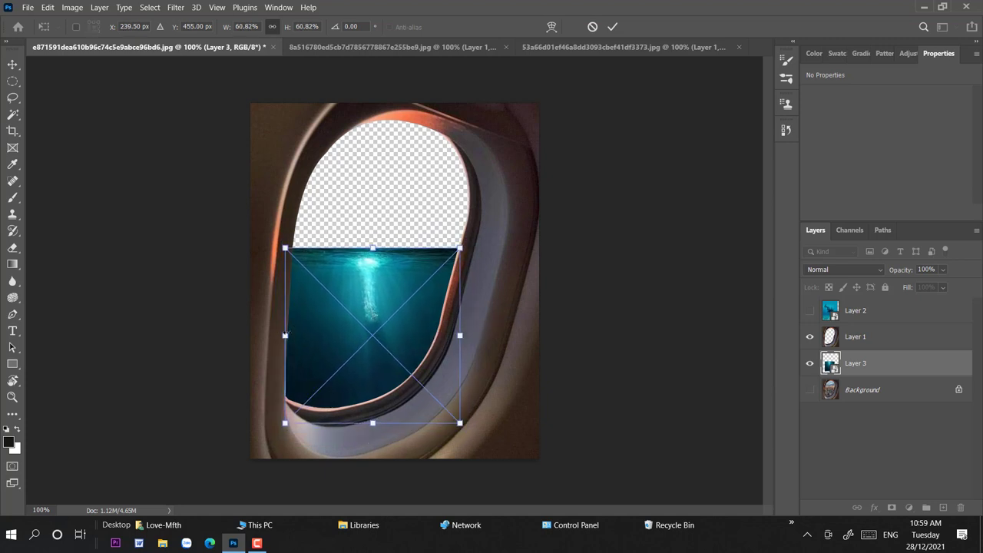
key("Return")
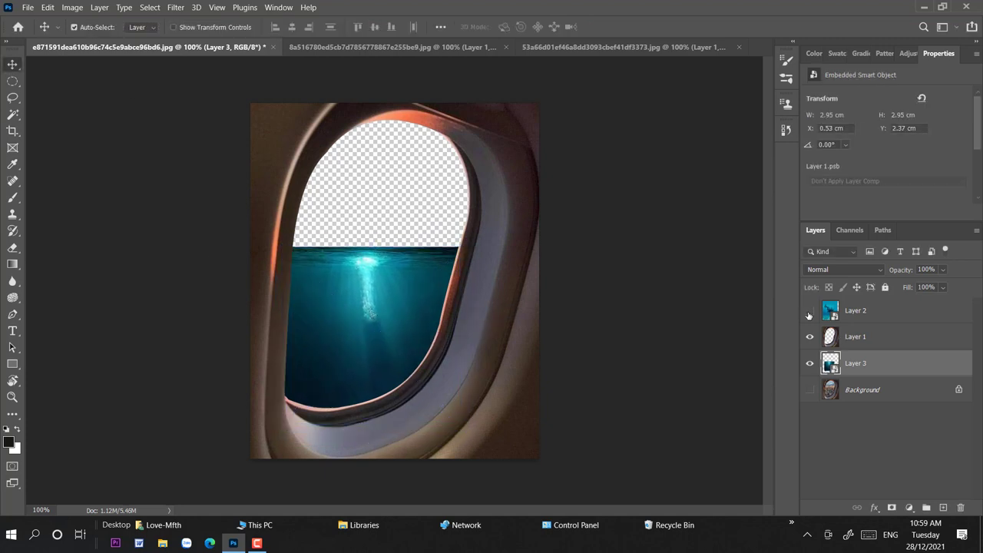
Show the sinking-man layer below the ocean and lower the ocean's opacity to see it
left_click(809, 311)
left_click_drag(855, 310, 853, 375)
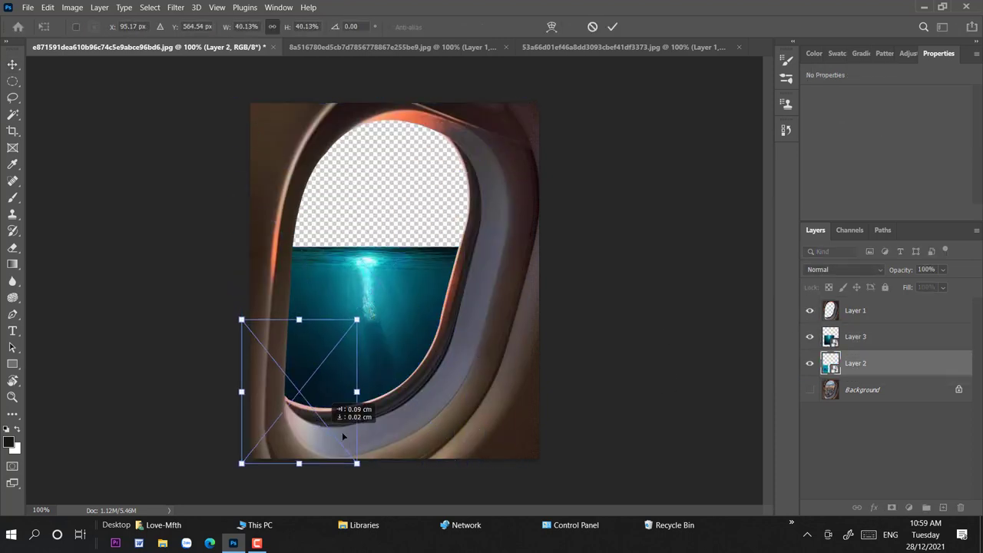
left_click_drag(420, 201, 369, 338)
left_click(855, 337)
left_click(942, 269)
left_click_drag(954, 286, 453, 292)
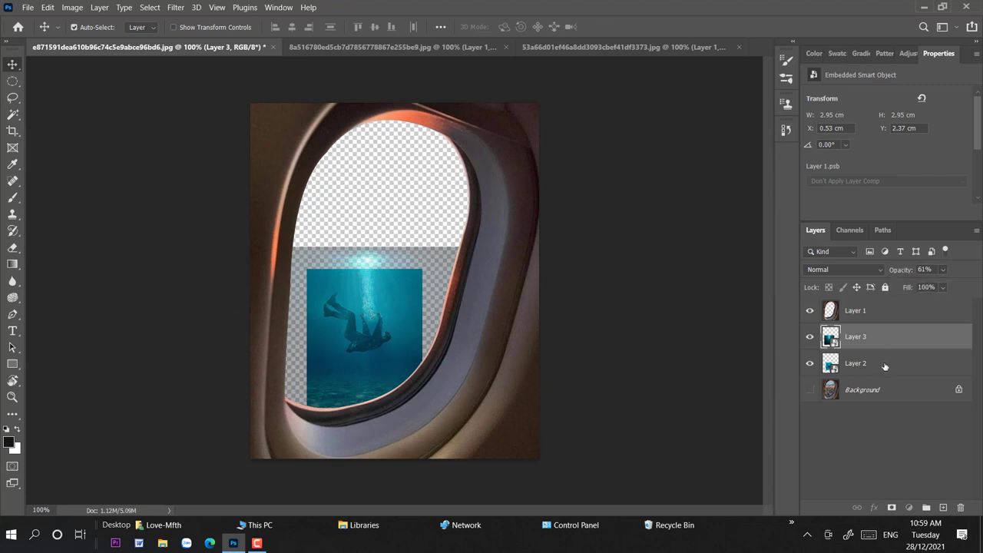
Shrink the sinking man and position him in the middle of the lower window
left_click(382, 328)
key("ctrl+t")
left_click_drag(370, 317, 379, 330)
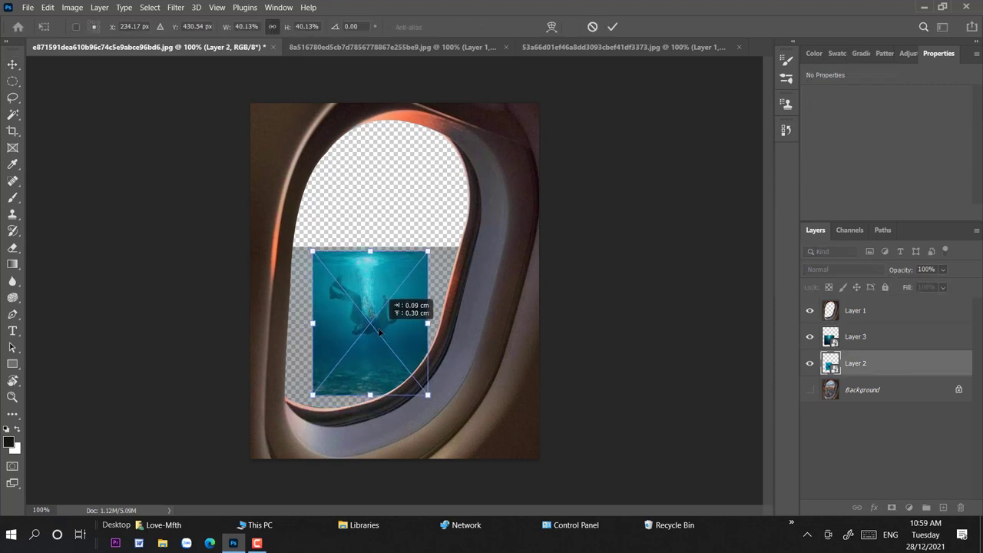
left_click_drag(428, 252, 397, 286)
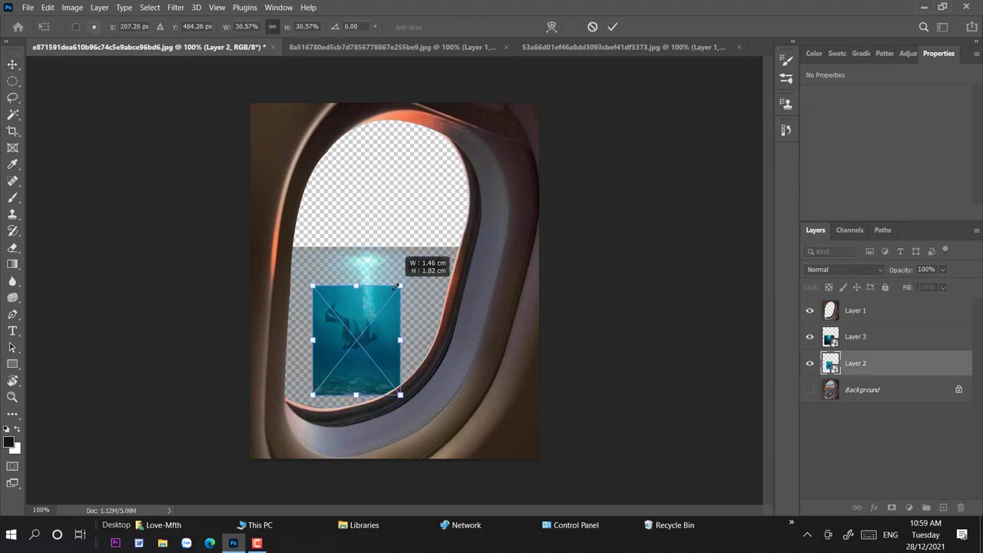
left_click_drag(389, 325, 404, 309)
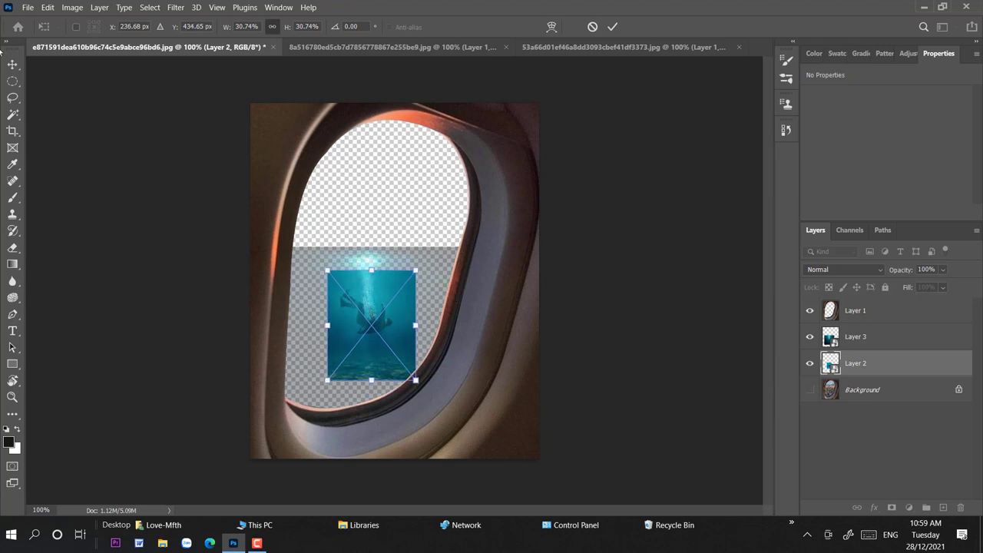
key("Return")
Hide the ocean layer and add a Brightness/Contrast adjustment layer
left_click(810, 337)
left_click(909, 508)
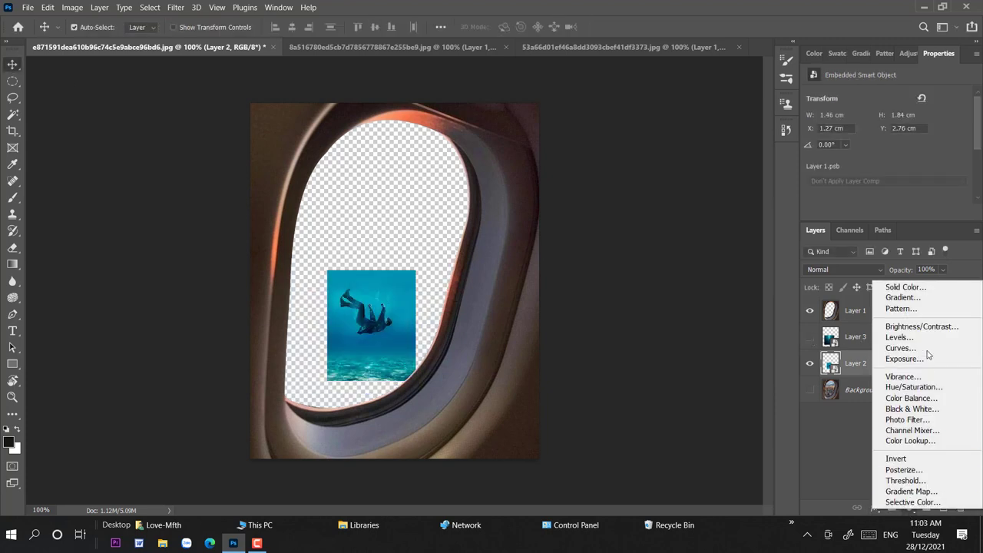
left_click(921, 327)
Clip Brightness -61 to the sinking man and add Color Balance Cyan/Red -16, Yellow/Blue +15
left_click(886, 212)
left_click_drag(886, 131, 853, 135)
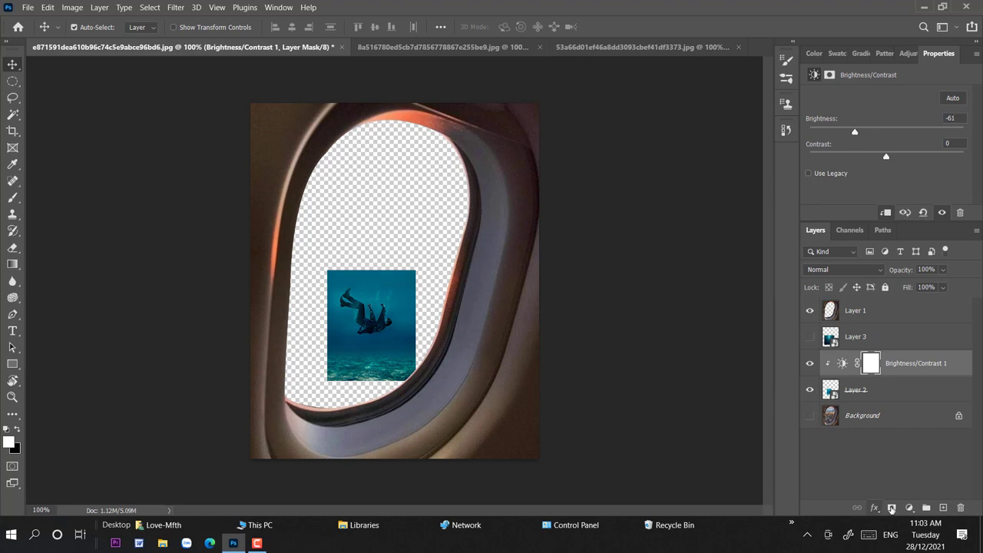
left_click(909, 508)
left_click(915, 396)
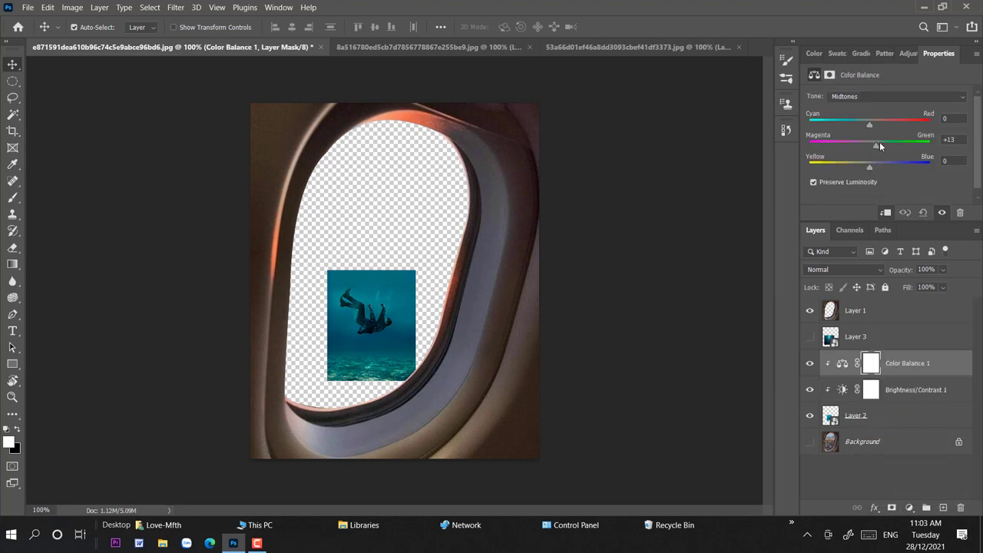
left_click_drag(876, 142, 880, 164)
left_click_drag(869, 124, 860, 124)
Show the ocean layer (Layer 3) again and select it
left_click(811, 343)
left_click(811, 337)
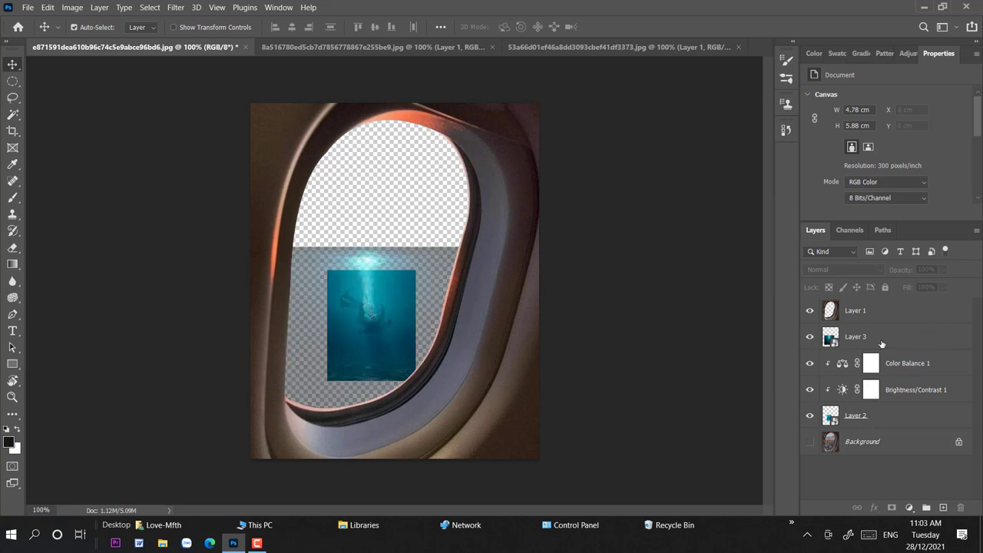
left_click(882, 343)
Mask the ocean layer at 60% opacity and paint black to reveal the man's body
left_click(892, 508)
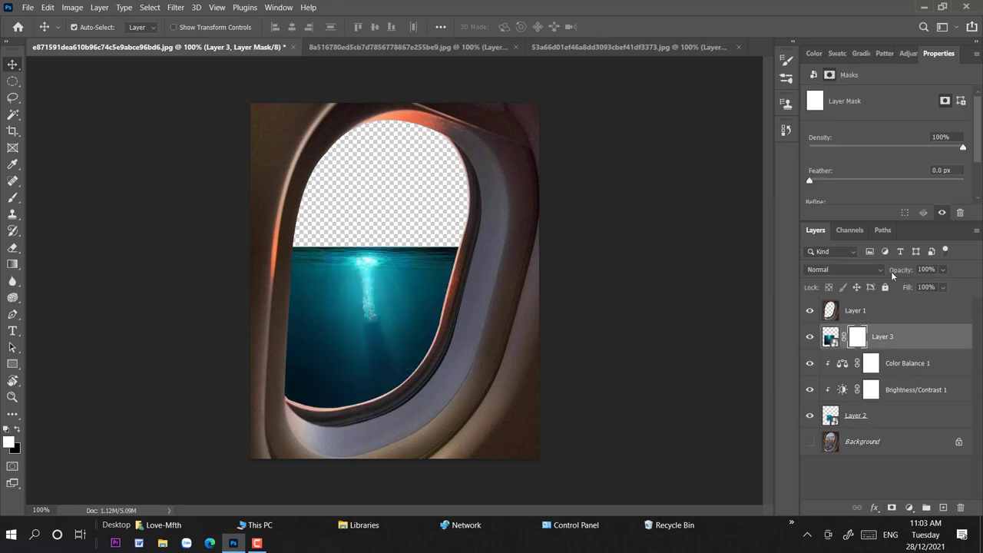
left_click_drag(943, 269, 933, 288)
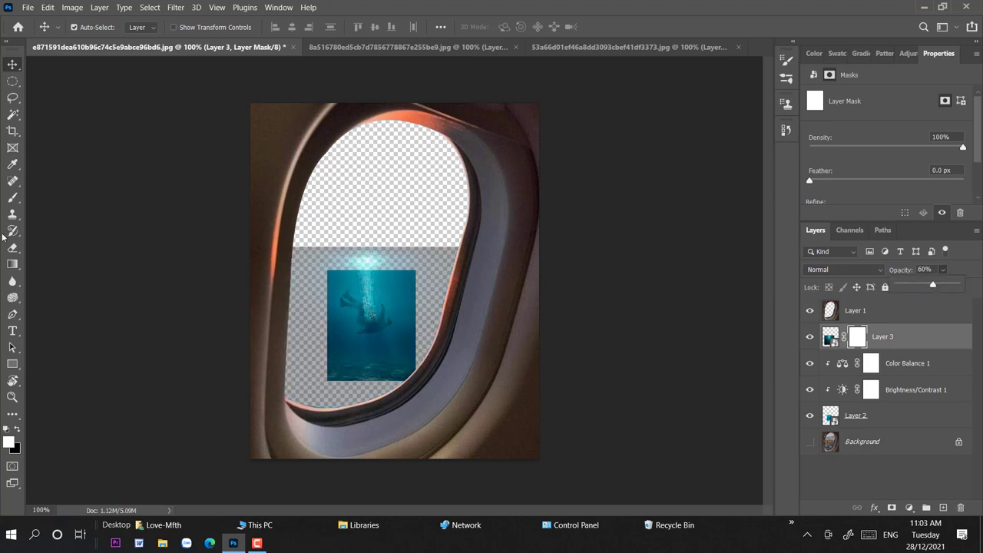
left_click(11, 197)
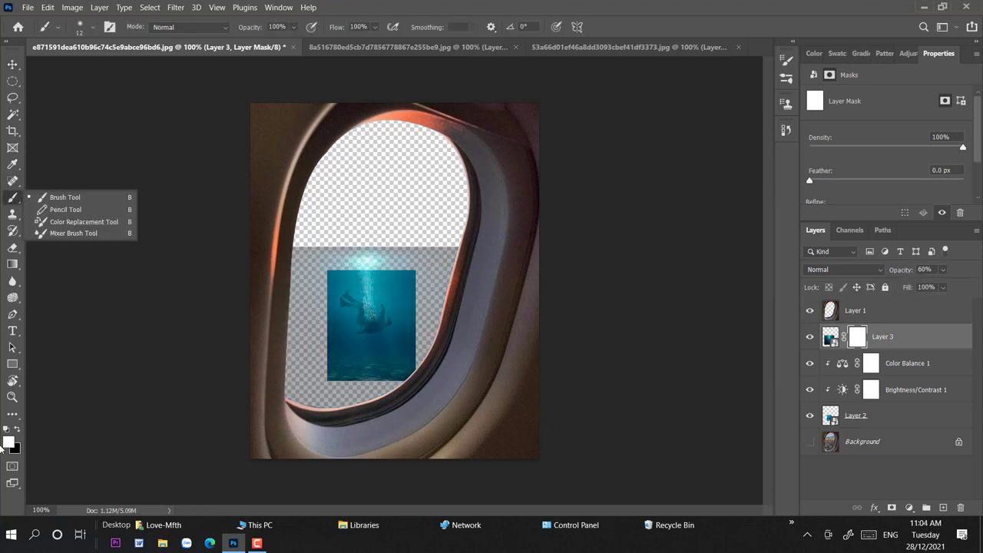
left_click(18, 429)
key("ctrl+plus")
left_click_drag(352, 364, 416, 311)
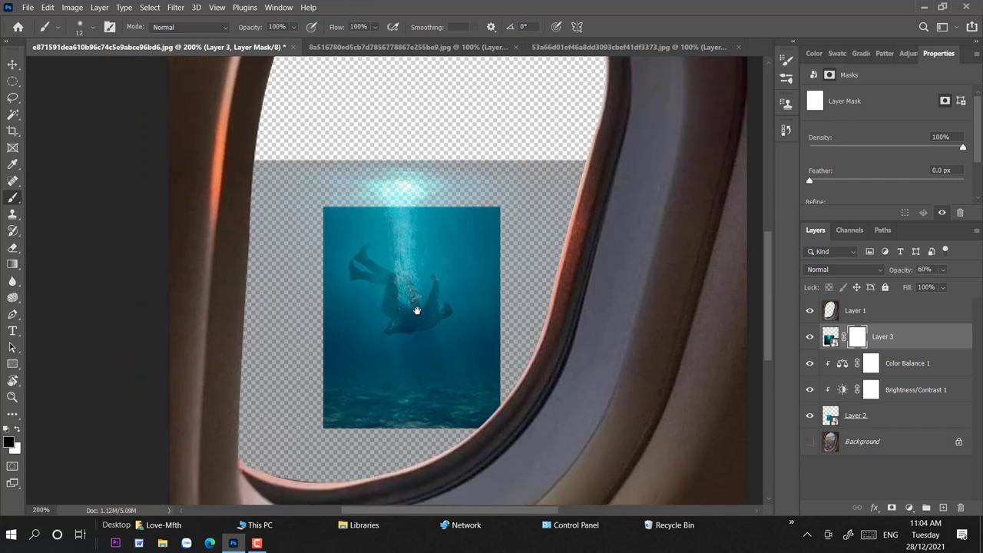
key("ctrl+plus")
left_click_drag(361, 263, 450, 336)
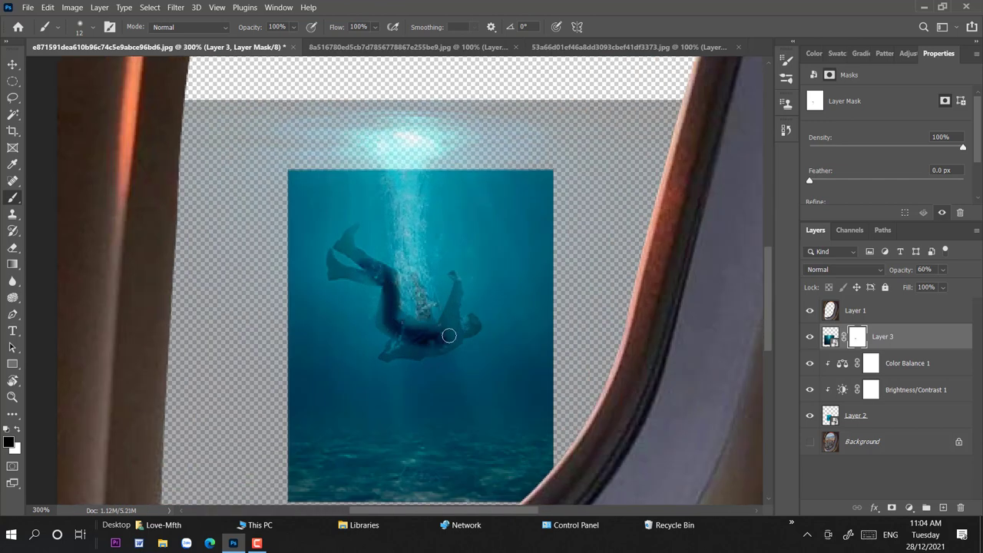
Reveal the man's legs and torso at 54% brush opacity, then set a 9 px brush at 35%
key("5")
key("4")
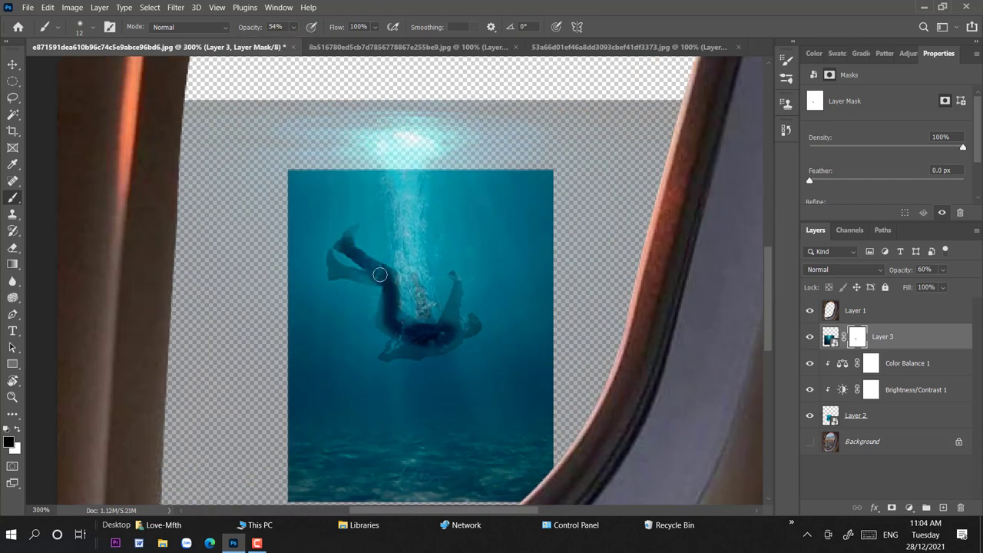
left_click_drag(379, 275, 434, 355)
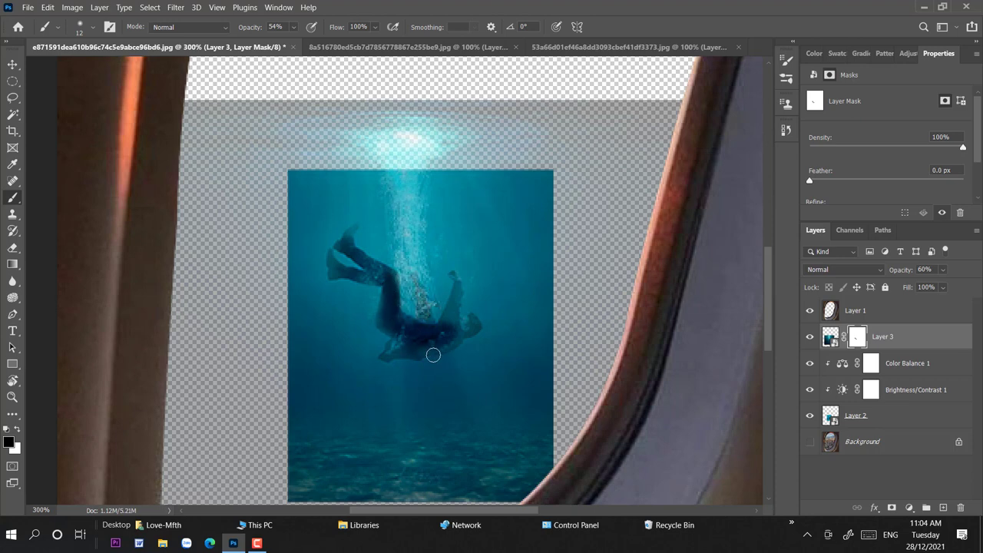
right_click(455, 315)
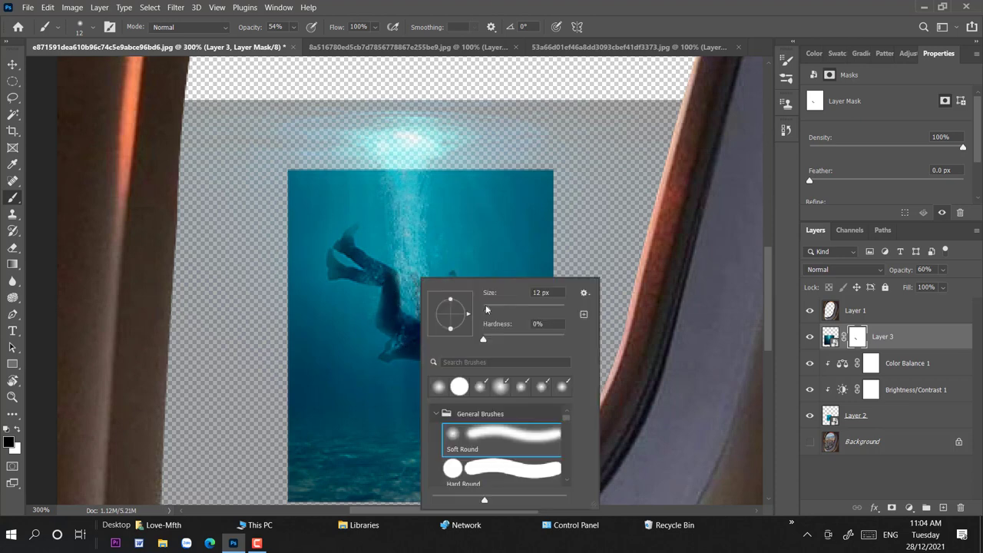
left_click_drag(487, 310, 484, 309)
key("Return")
key("3")
key("5")
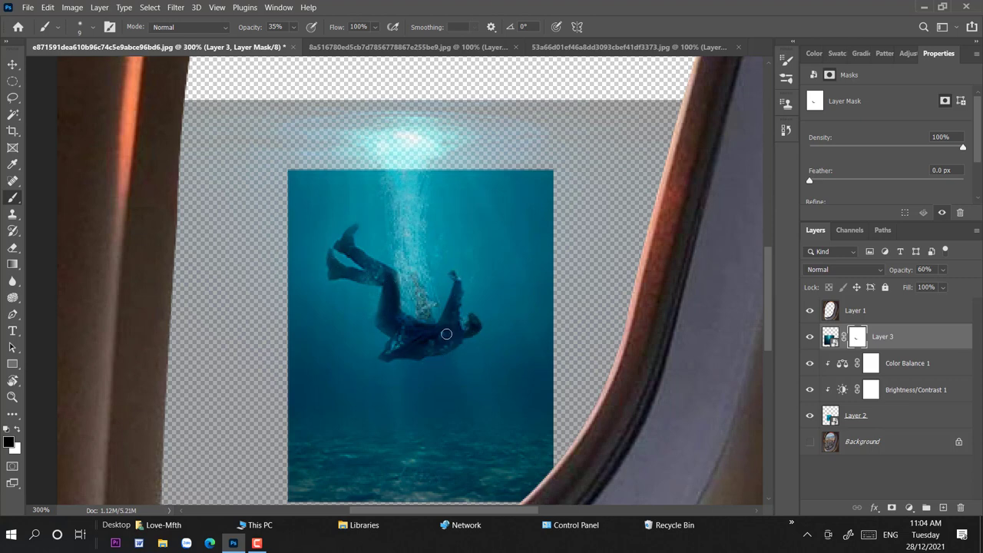
Set the ocean to 100% opacity and softly mask over the man's left leg with a 20 px, 13% brush
left_click(943, 270)
left_click_drag(951, 284, 975, 284)
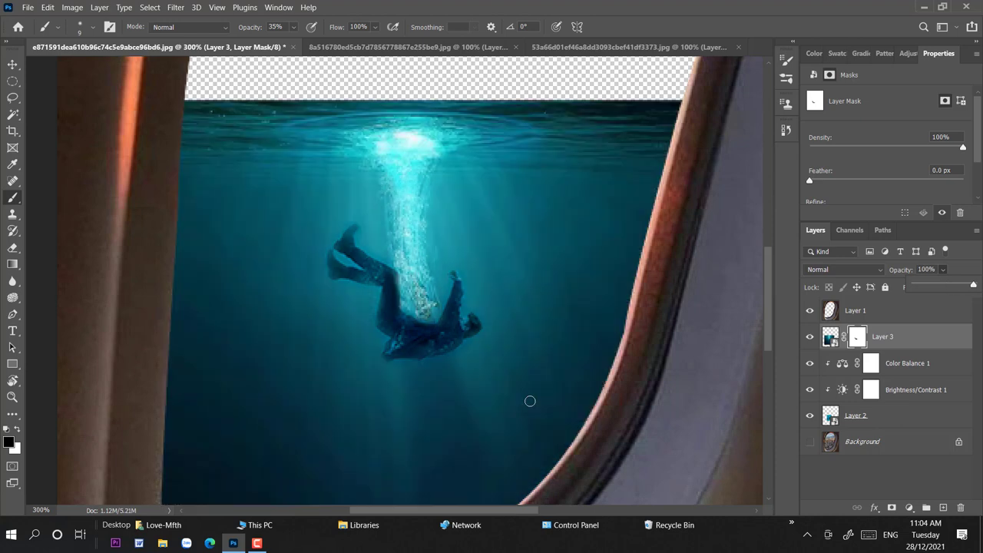
left_click(16, 429)
right_click(492, 286)
left_click_drag(563, 315, 572, 315)
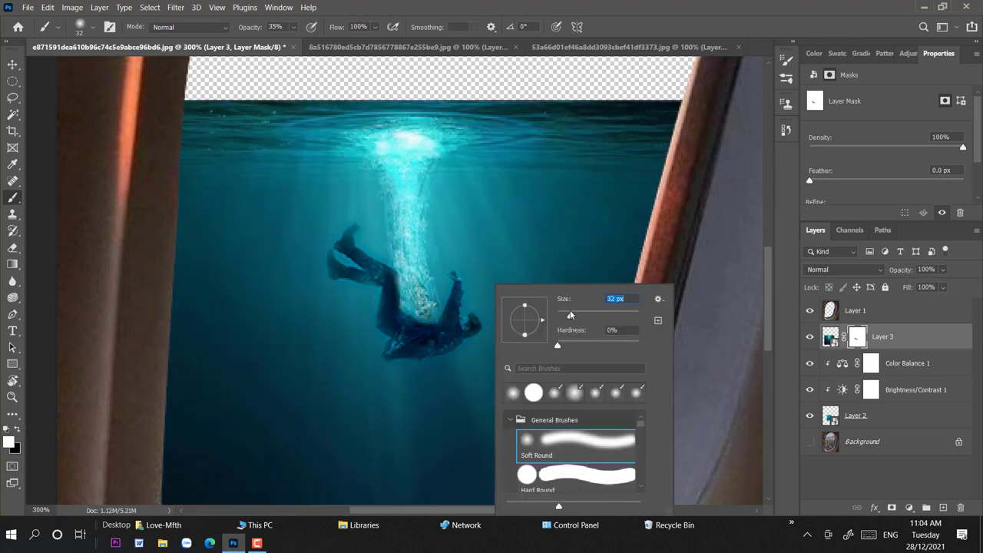
key("Return")
left_click(292, 27)
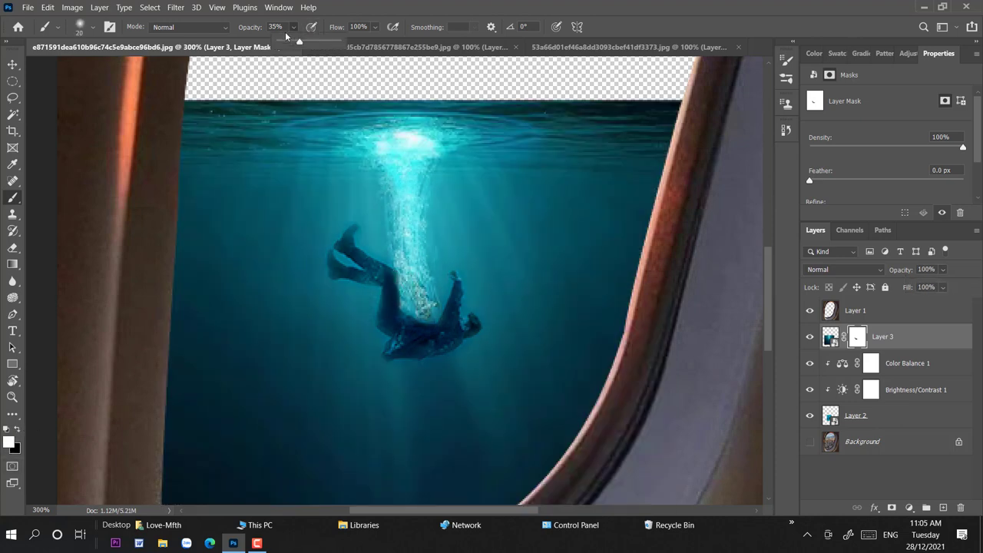
left_click_drag(288, 43, 282, 44)
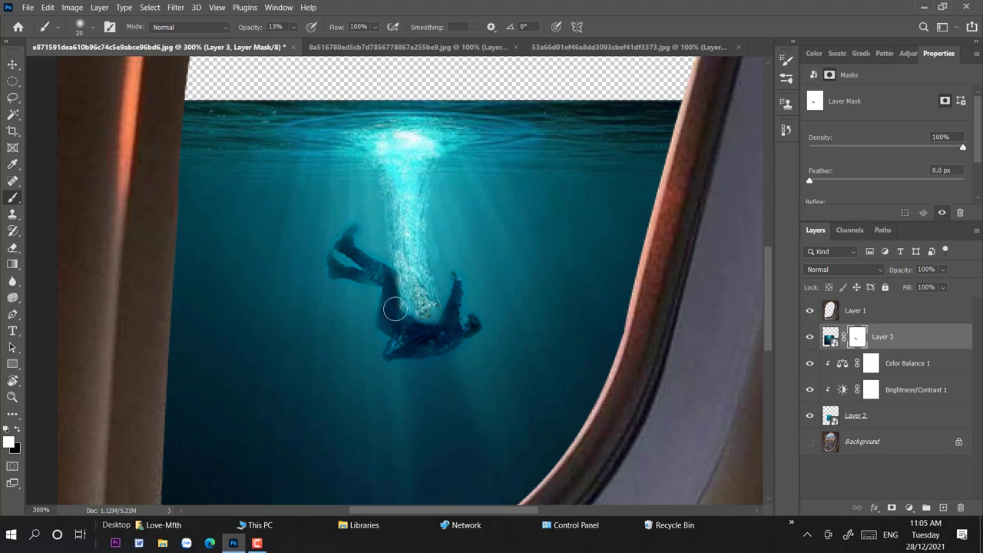
left_click(16, 431)
left_click_drag(325, 268, 354, 236)
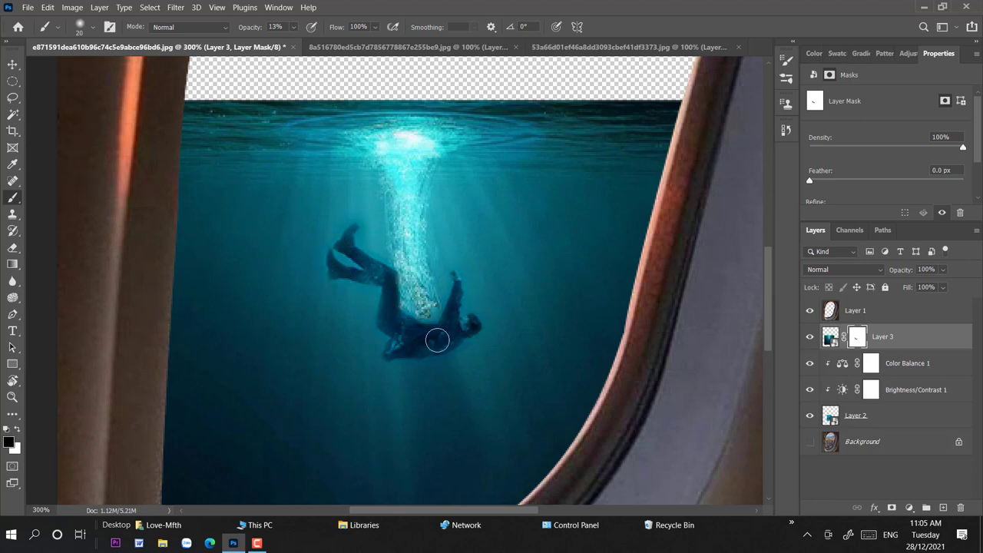
Nudge the sinking man's layer slightly up and left
key("v")
left_click(472, 390, "ctrl")
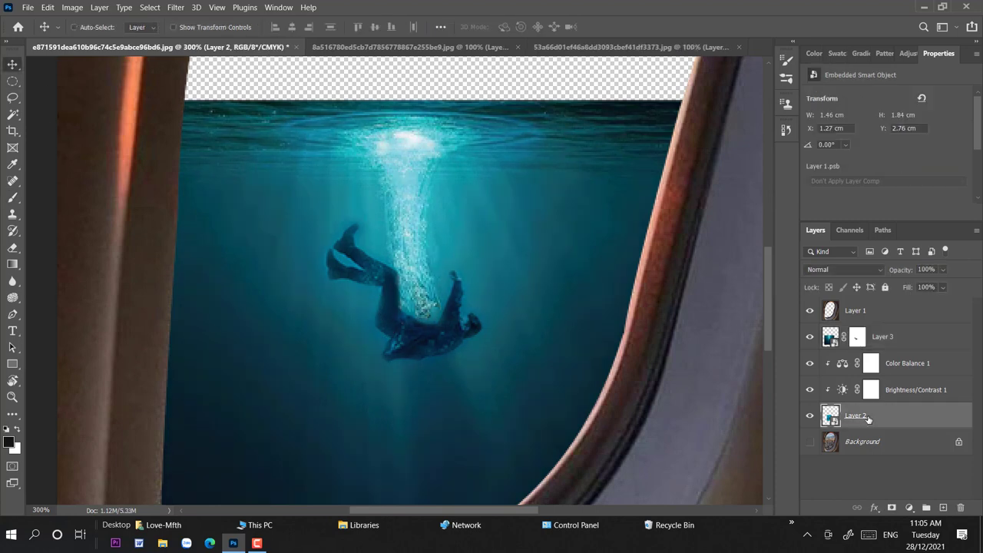
key("ctrl+t")
left_click_drag(472, 390, 470, 385)
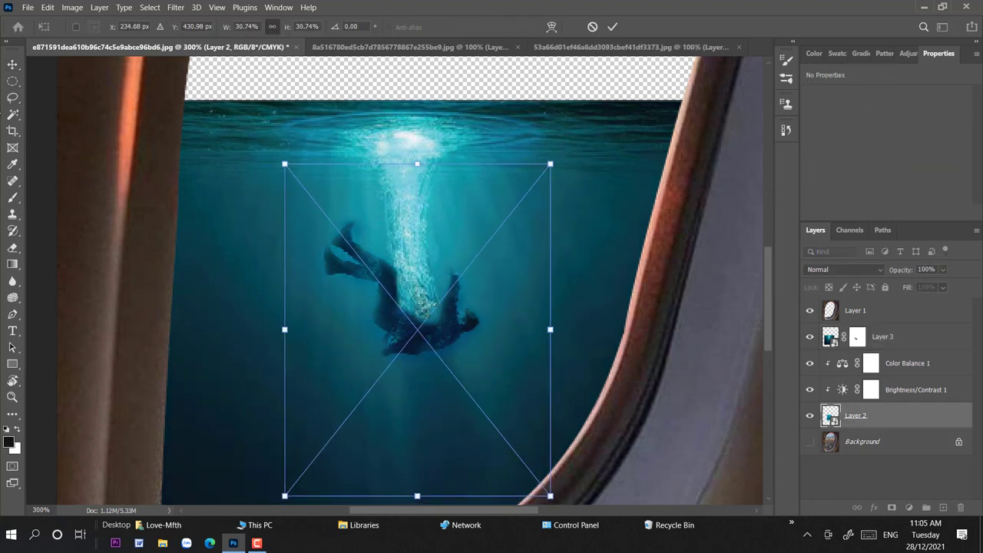
key("Return")
Paint on the ocean mask to hide the bubbles covering the man's body
left_click(857, 337)
left_click(12, 197)
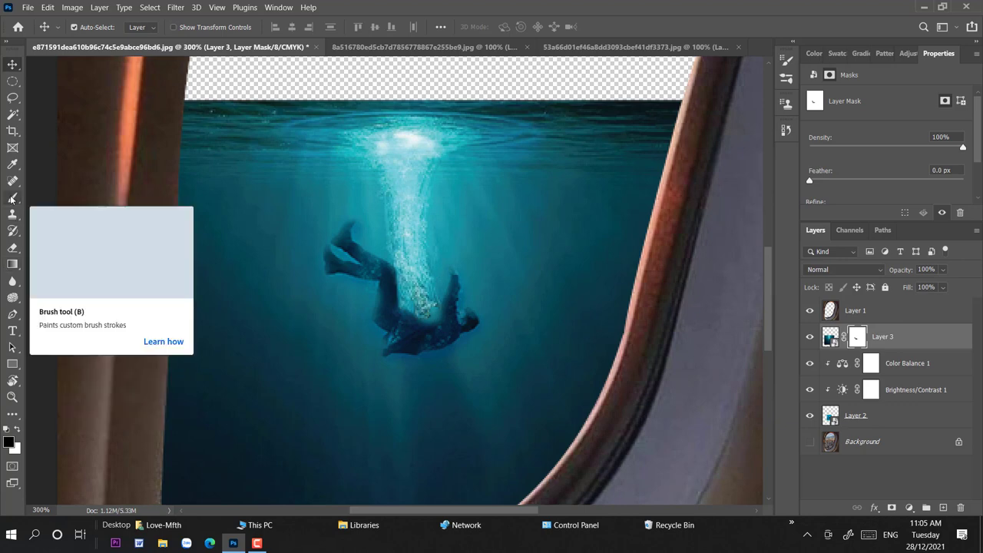
right_click(469, 266)
key("Escape")
mouse_move(426, 295)
left_mouse_down()
mouse_move(417, 285)
mouse_move(432, 323)
mouse_move(402, 278)
mouse_move(421, 310)
mouse_move(411, 269)
left_mouse_up()
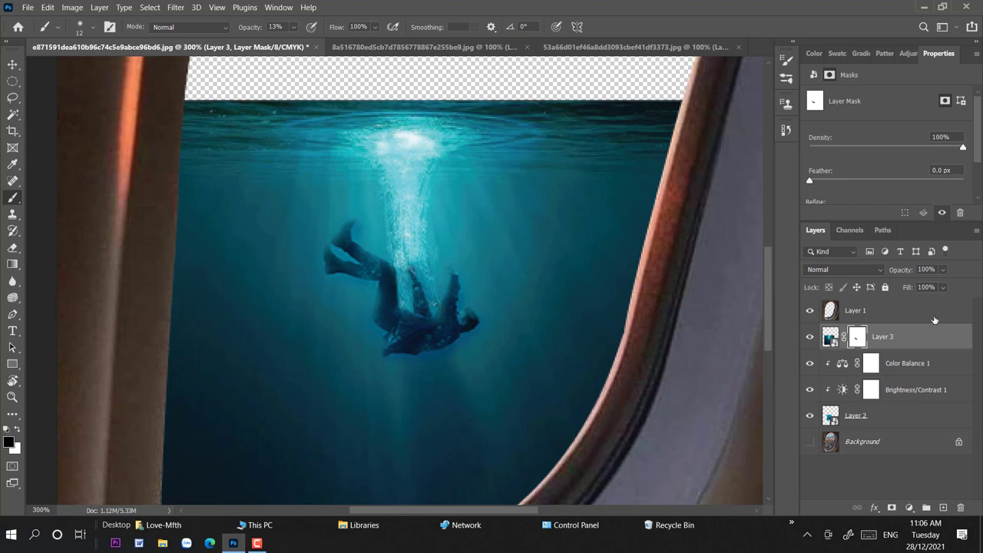
Adjust brush colours and opacity settings, leaving black as the painting colour
left_click(17, 430)
right_click(435, 247)
key("Escape")
left_click(21, 430)
left_click(14, 65)
left_click(17, 429)
left_click(12, 197)
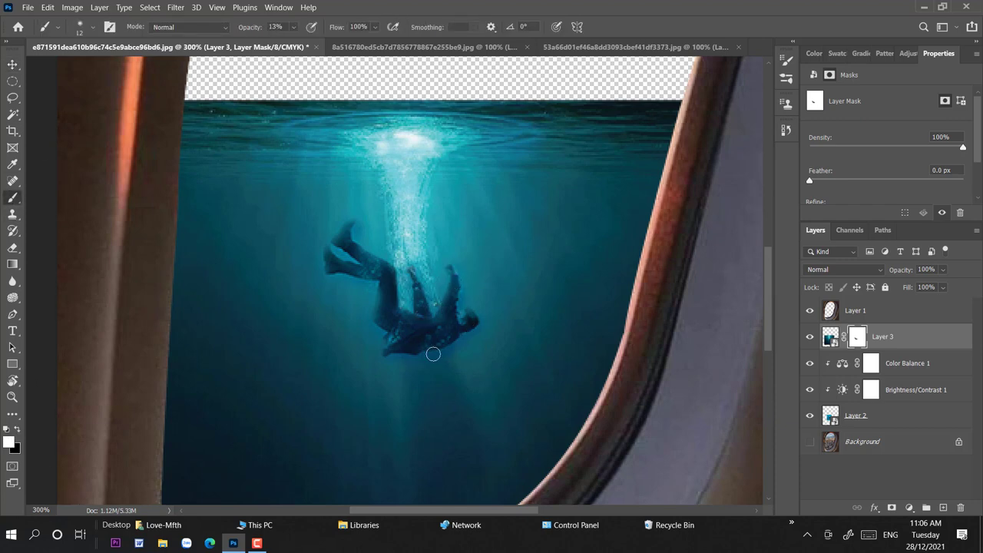
left_click(293, 26)
left_click(474, 336)
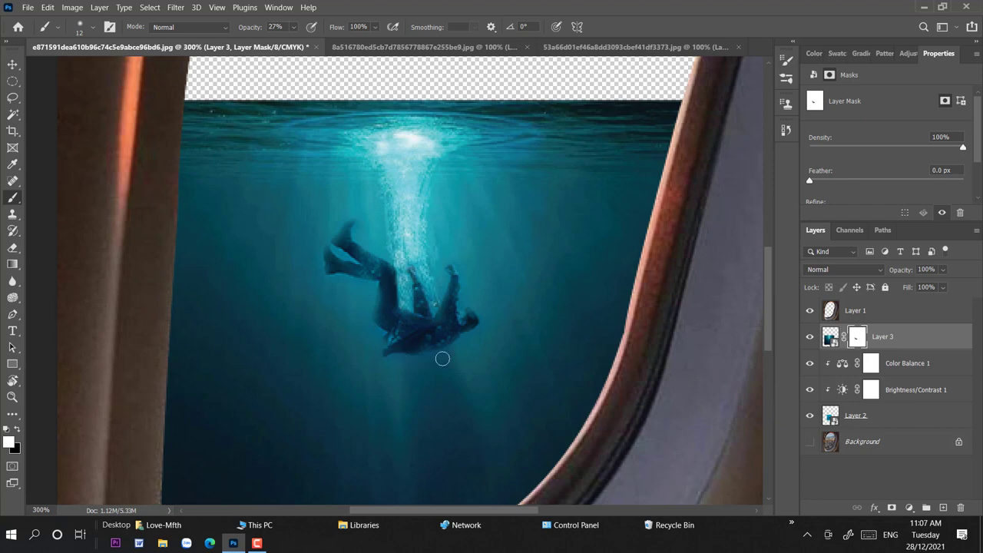
key("x")
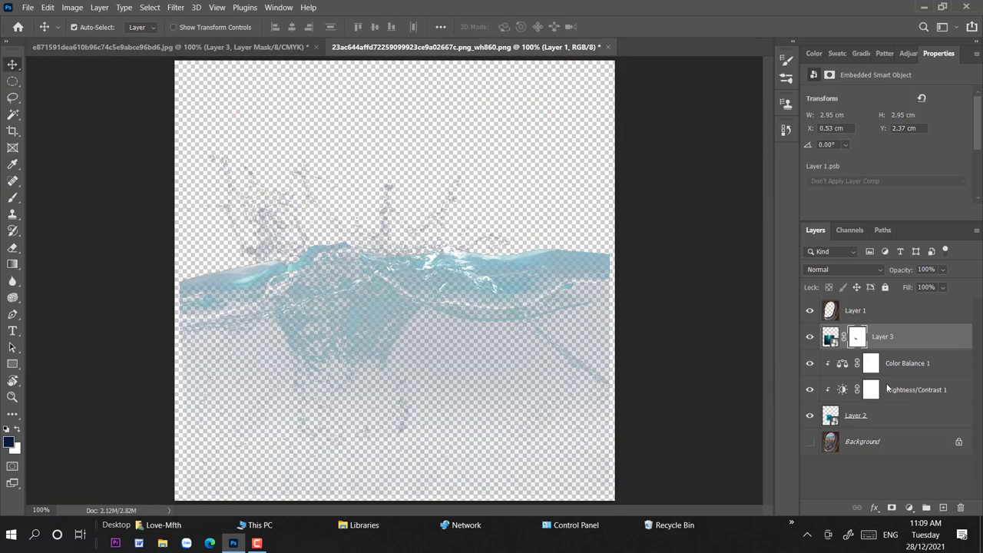
Add the splash PNG as Layer 4, scaled to about 46% and squashed onto the sea surface
mouse_move(884, 315)
left_mouse_down()
mouse_move(160, 49)
mouse_move(376, 290)
left_mouse_up()
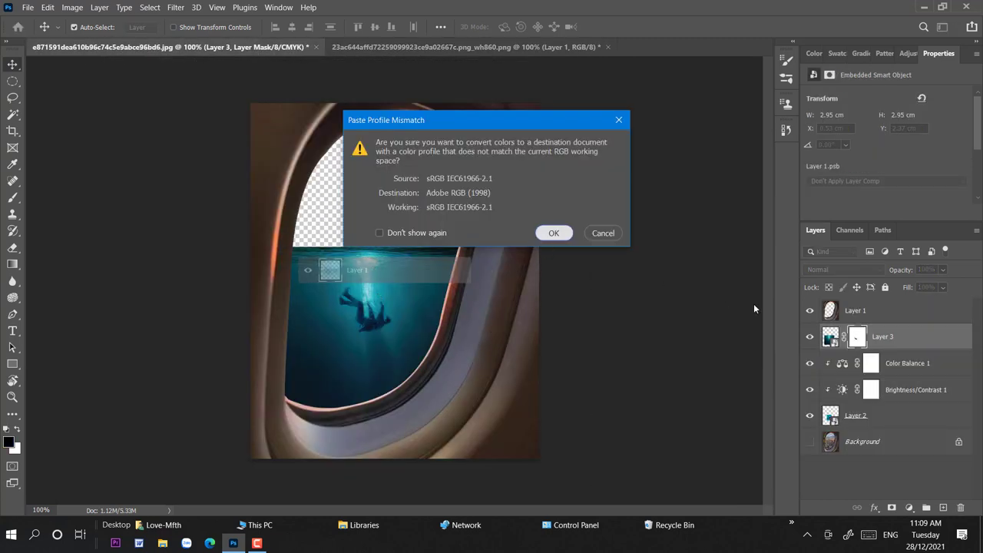
key("Return")
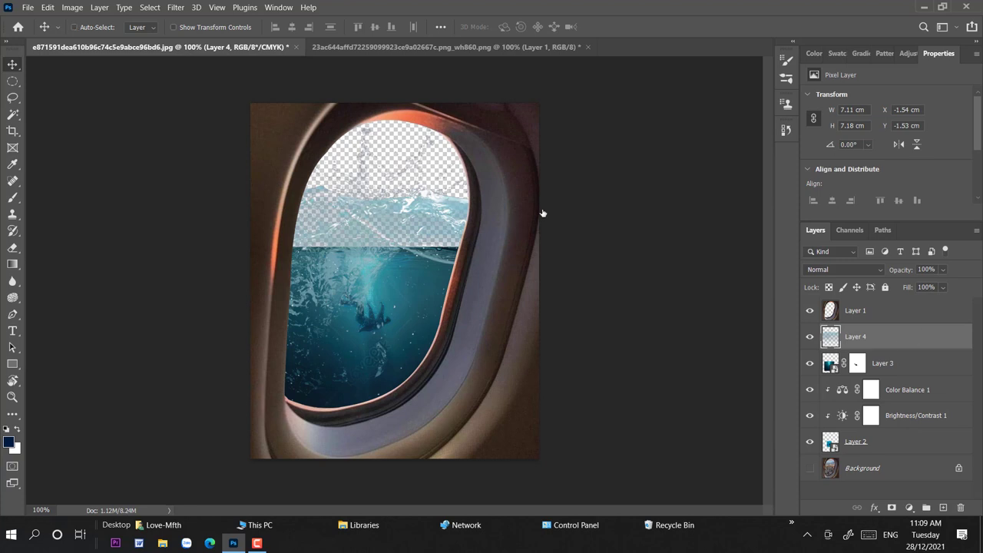
key("ctrl+t")
left_click_drag(586, 228, 461, 227)
left_click_drag(340, 197, 362, 223)
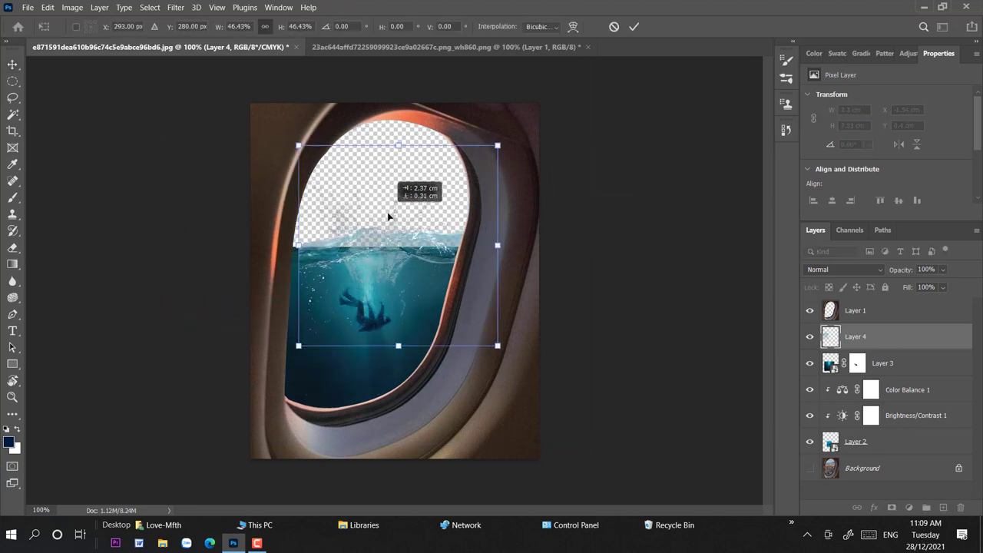
left_click_drag(375, 153, 369, 207)
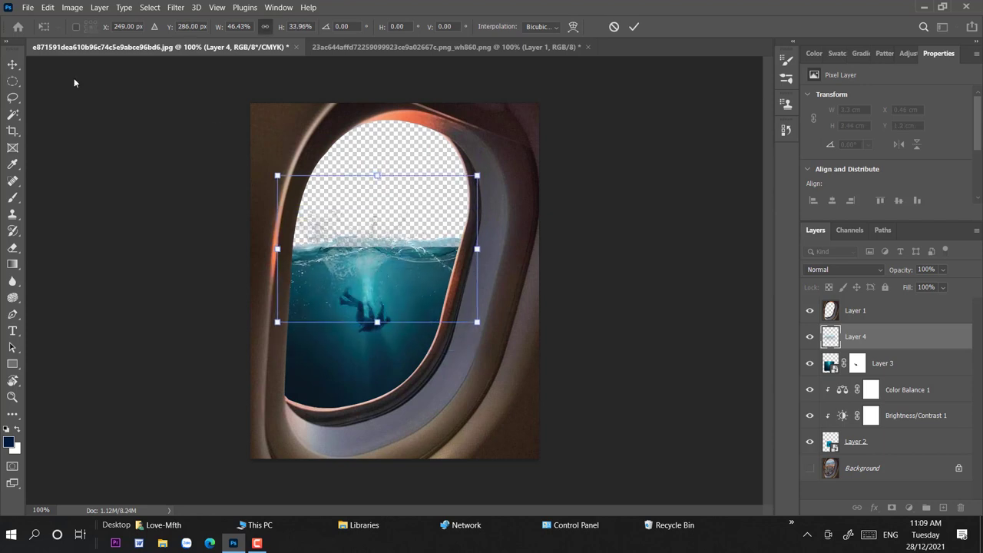
key("Return")
key("ctrl+plus")
key("ctrl+plus")
key("ctrl+minus")
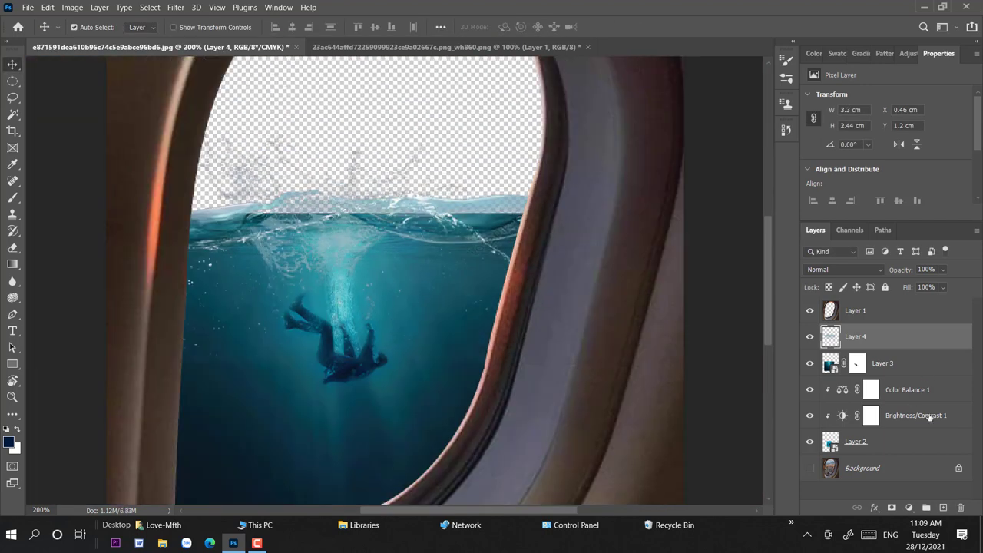
Add a Brightness/Contrast adjustment above the splash with brightness -15 and contrast 18
left_click(910, 508)
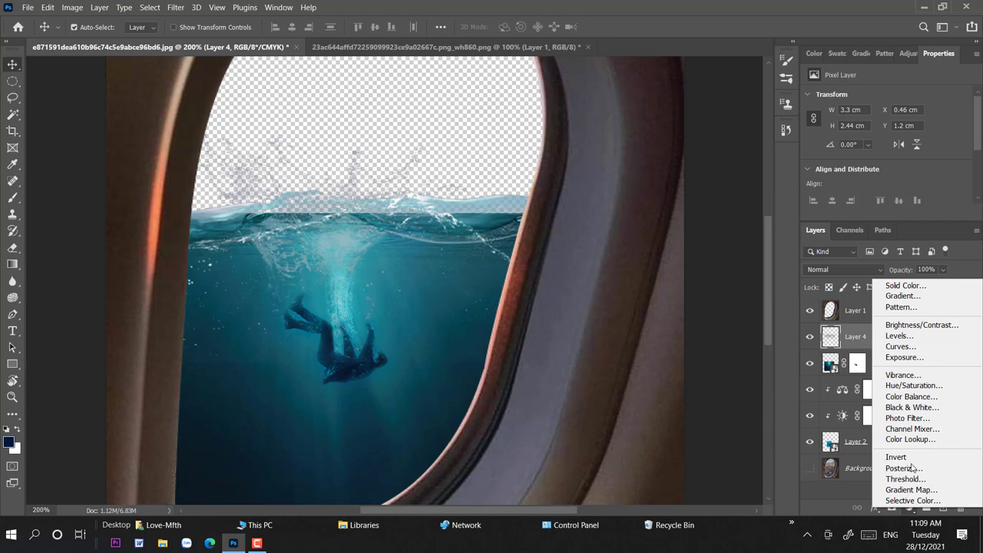
left_click(919, 325)
left_click_drag(885, 128, 879, 132)
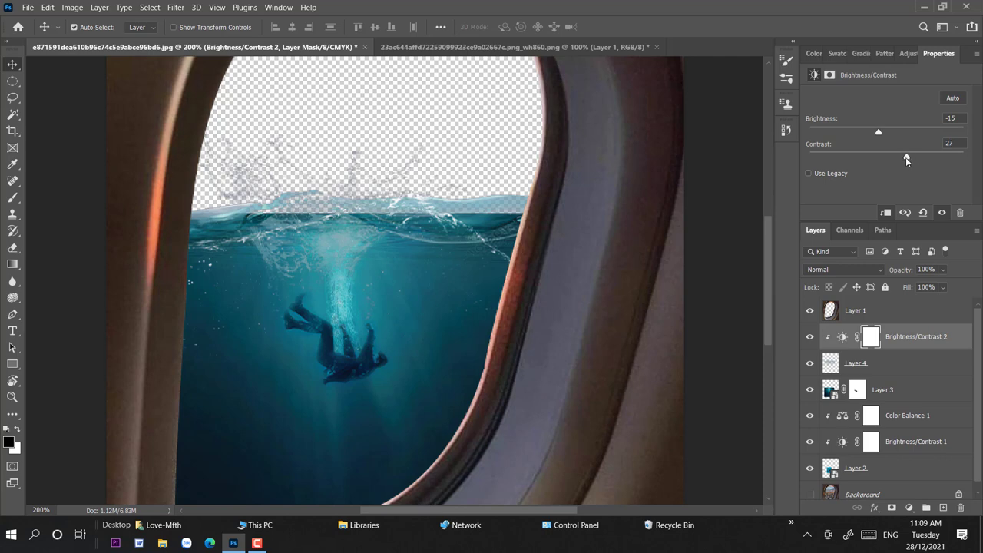
Add Color Balance to the splash: Cyan/Red -34, Magenta/Green +13, Yellow/Blue +36
left_click(910, 508)
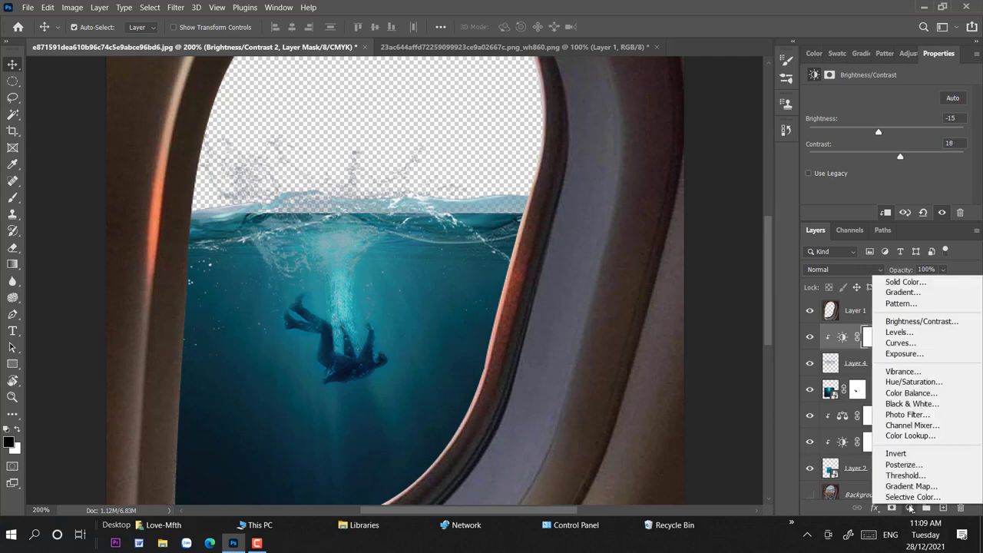
left_click(912, 392)
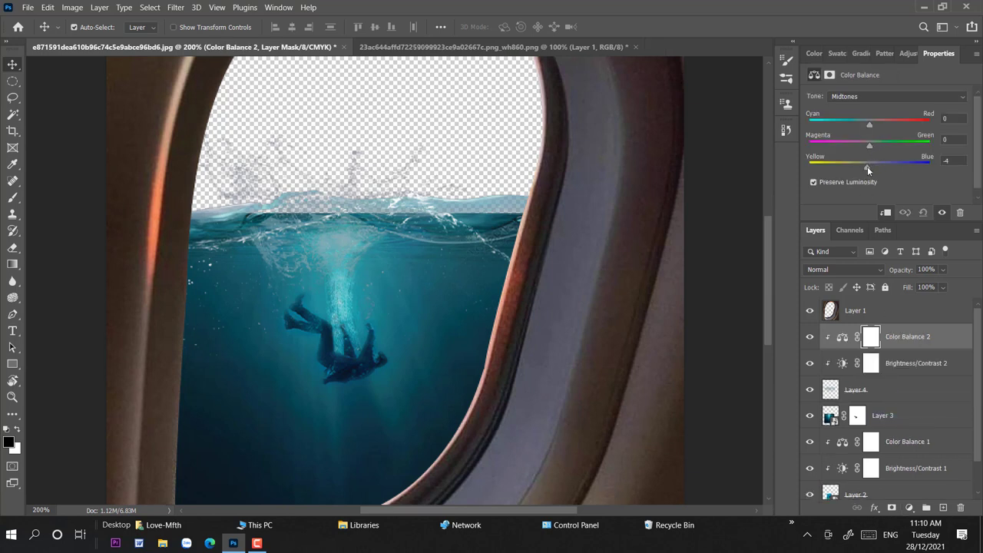
left_click_drag(867, 166, 875, 143)
left_click_drag(867, 163, 886, 168)
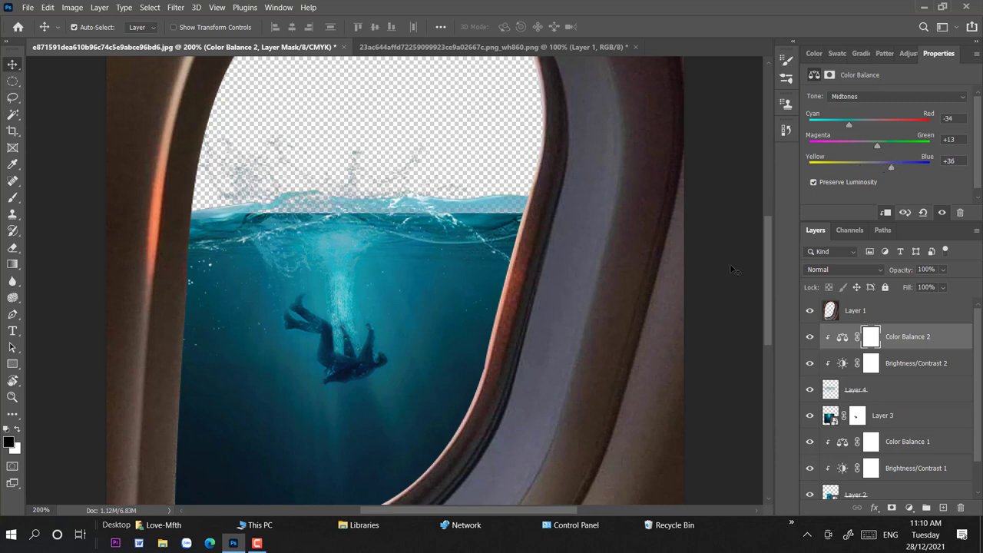
left_click(735, 237)
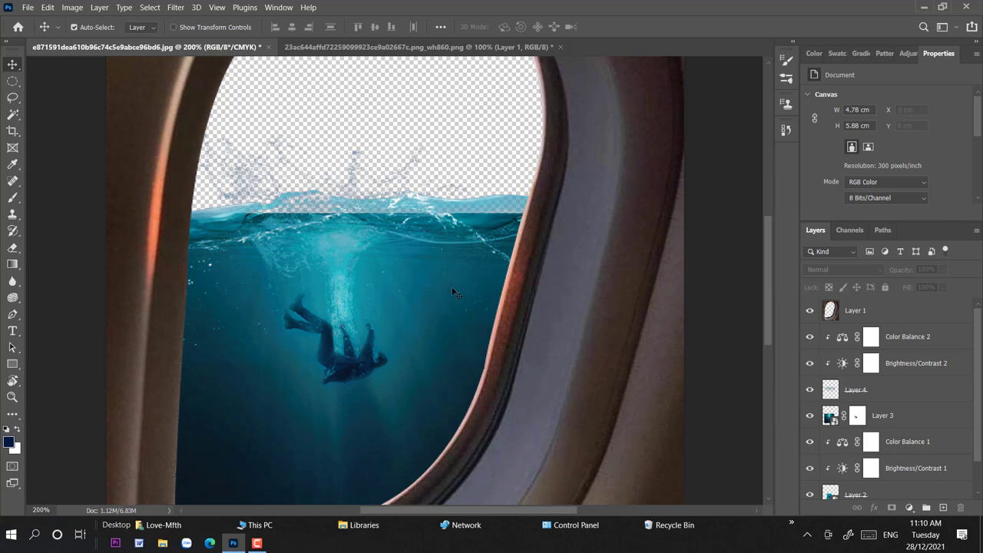
Scale the splash to about 87% and reposition it along the water surface
left_click_drag(436, 184, 443, 209)
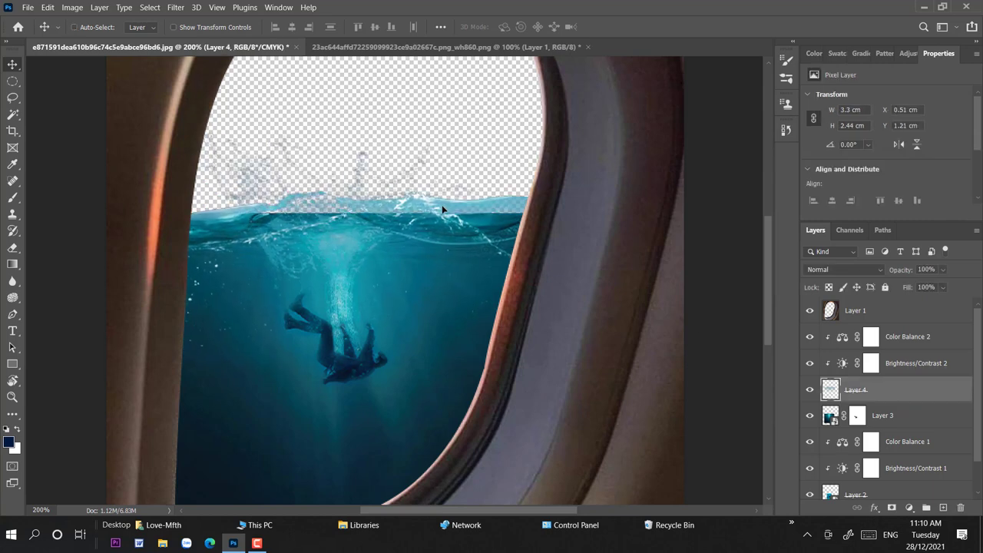
key("ctrl+t")
left_click_drag(566, 223, 531, 218)
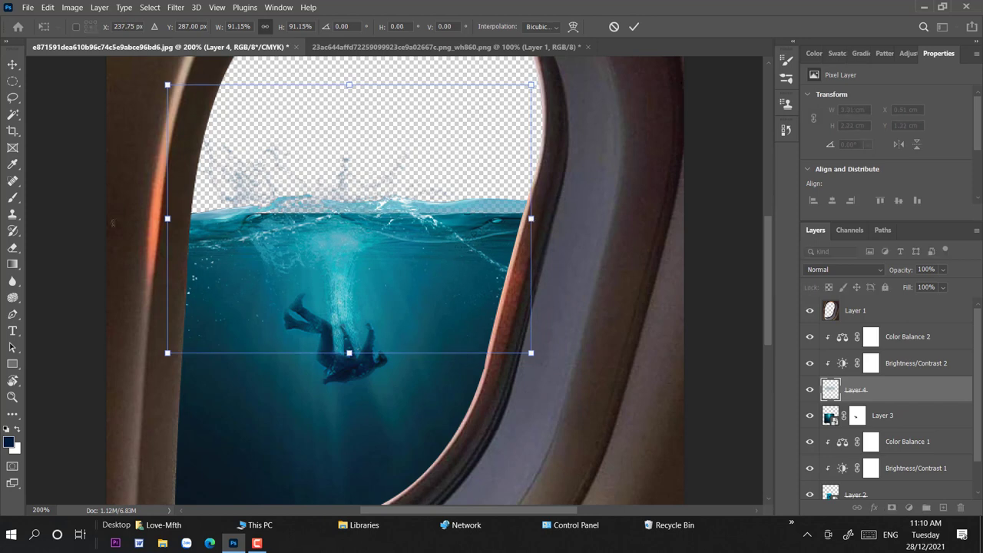
left_click_drag(168, 219, 185, 219)
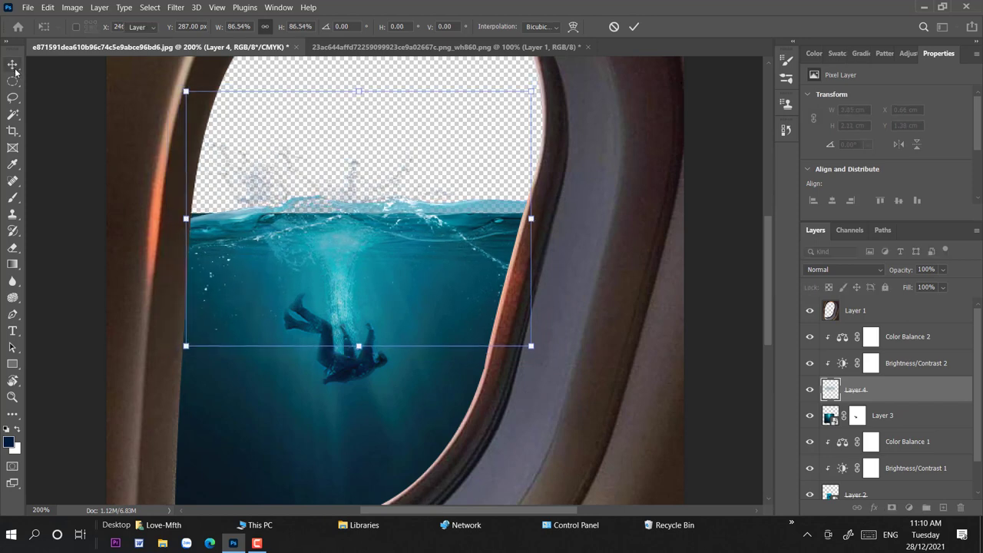
key("Return")
left_click_drag(358, 220, 353, 223)
Try a slight tilt on Layer 4, cancel it, and add a layer mask
key("ctrl+t")
left_click_drag(567, 90, 573, 100)
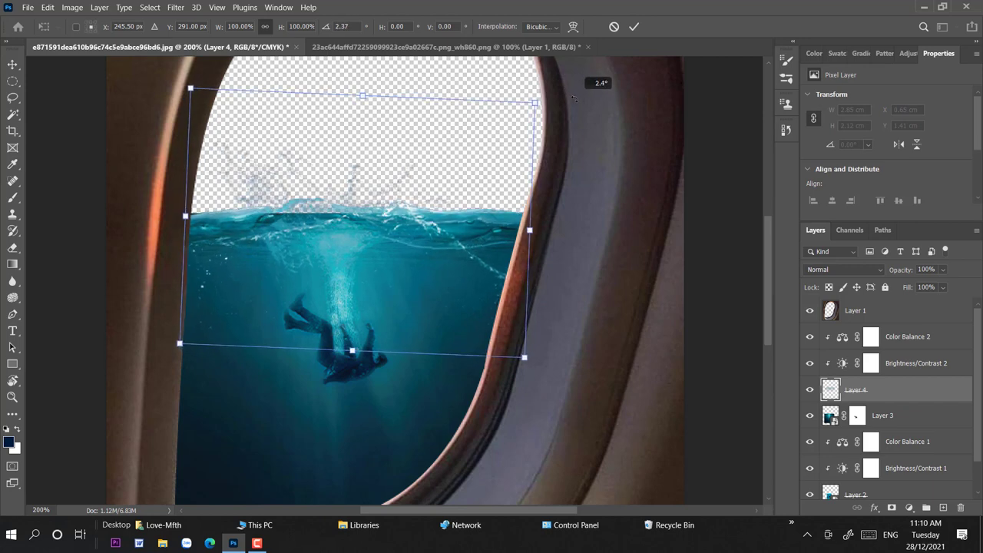
key("Escape")
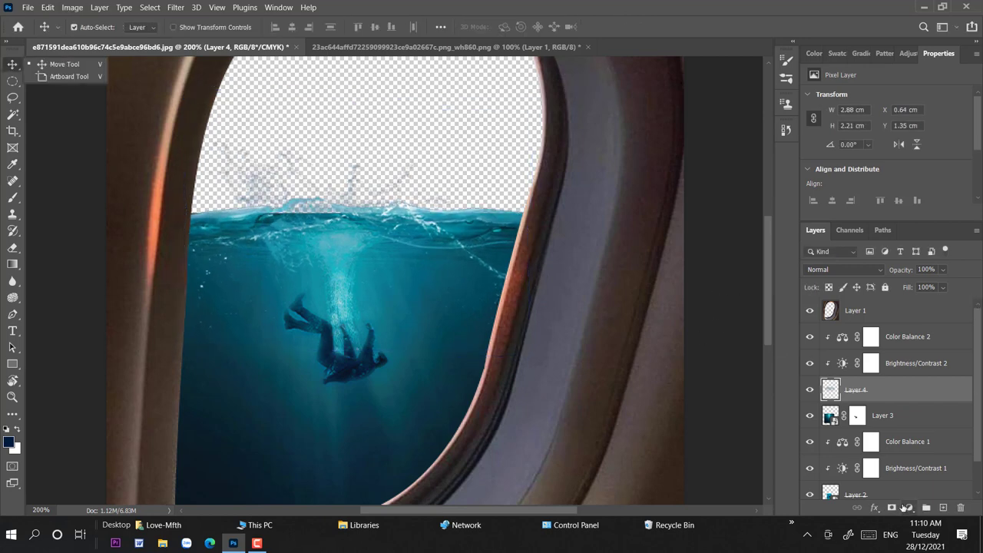
left_click(892, 508)
Paint Layer 4's mask above the sinking man with a 53 px soft black brush at 100% opacity
left_click(13, 197)
right_click(400, 292)
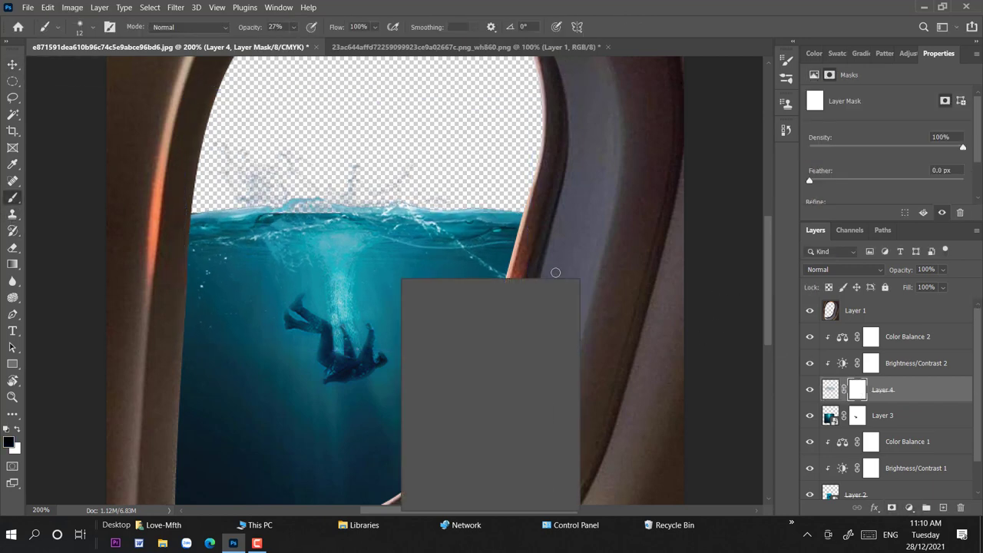
right_click(399, 292)
left_click(475, 316)
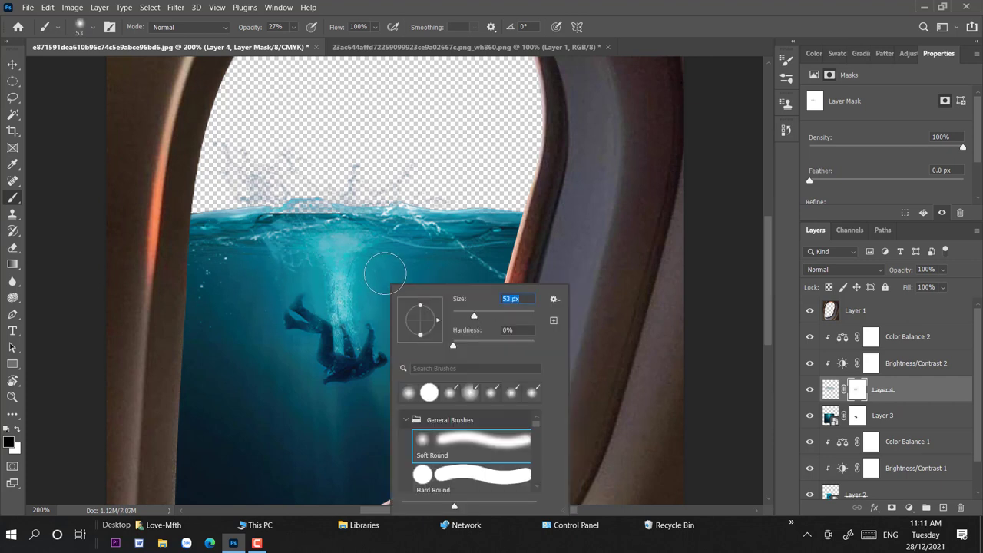
left_click(294, 27)
left_click_drag(297, 40, 342, 41)
mouse_move(368, 268)
left_mouse_down()
mouse_move(340, 259)
mouse_move(349, 253)
mouse_move(338, 246)
mouse_move(374, 265)
left_mouse_up()
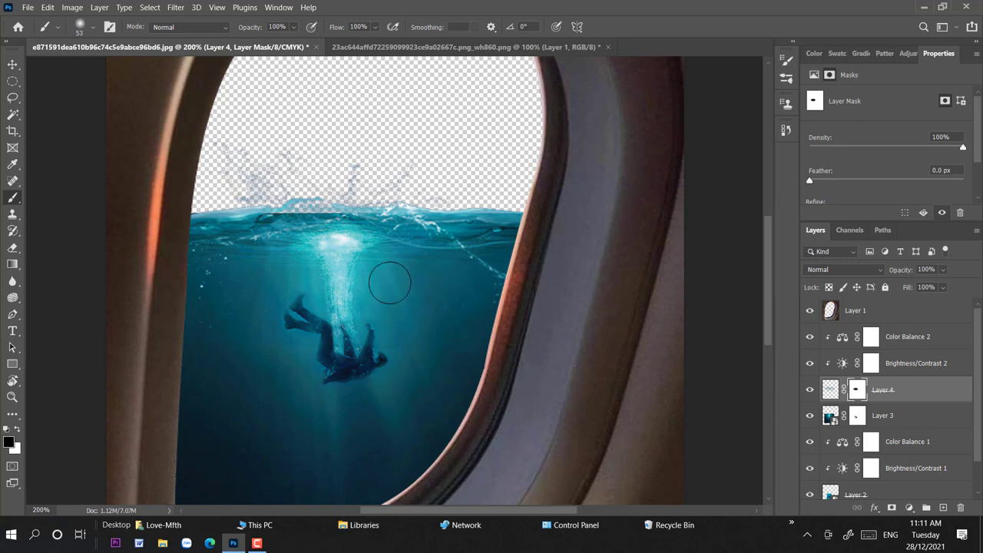
Paint Layer 3's mask along the water surface with a 25 px brush at 34% opacity
left_click(857, 416)
right_click(428, 189)
type("25")
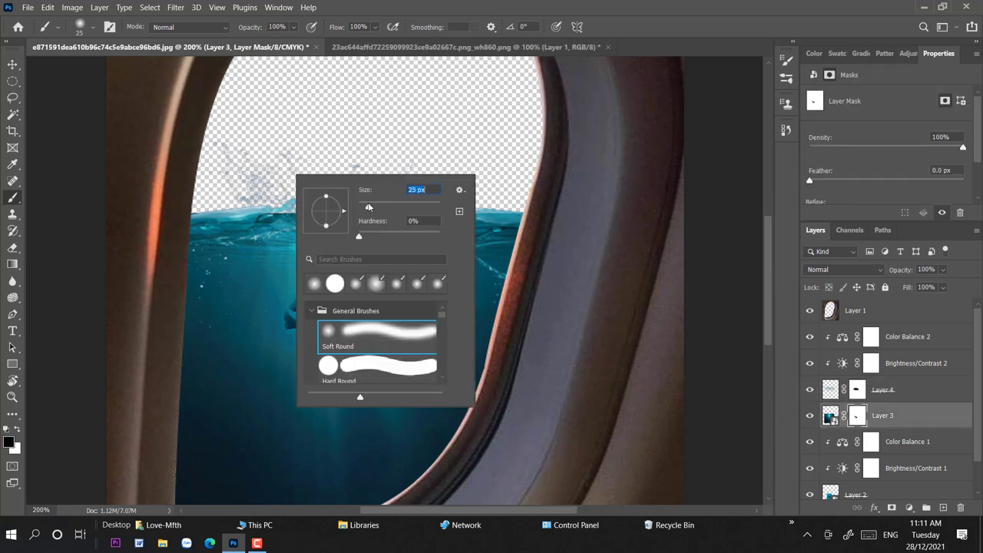
key("Return")
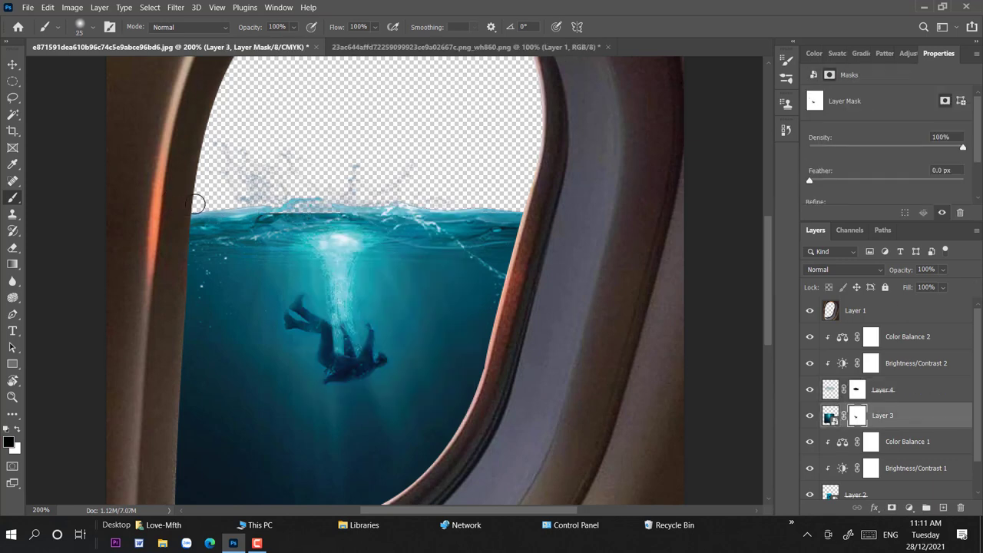
key("3")
key("4")
mouse_move(209, 205)
left_mouse_down()
mouse_move(456, 208)
mouse_move(384, 208)
mouse_move(406, 202)
left_mouse_up()
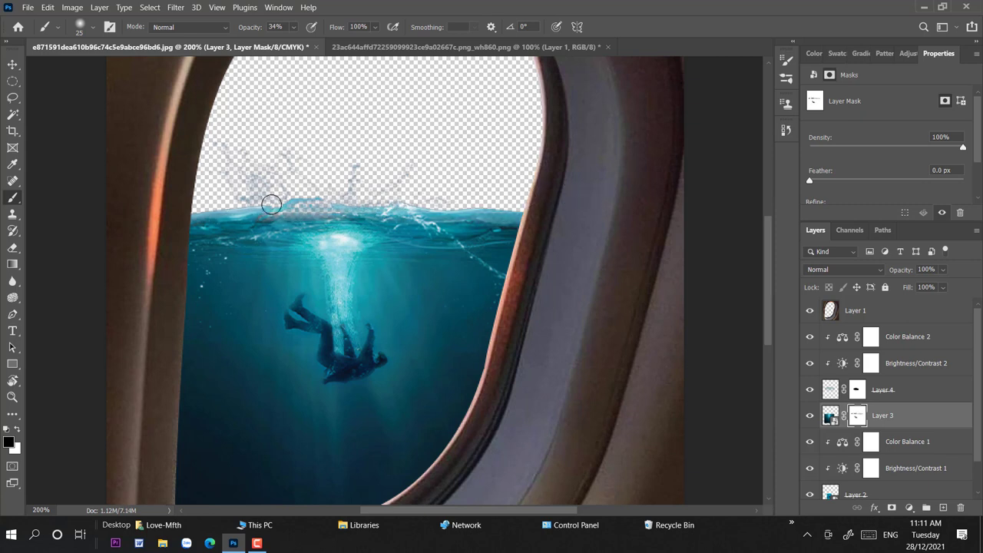
Shorten Layer 4 by raising its bottom edge, then nudge it onto the waterline
left_click(12, 64)
key("ctrl+minus")
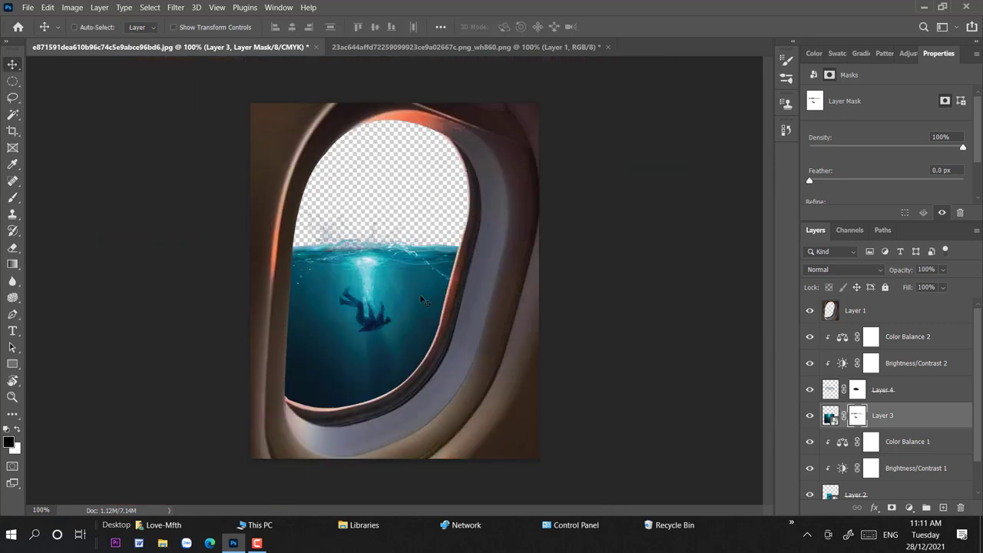
key("ctrl+t")
left_click(841, 387)
key("ctrl+t")
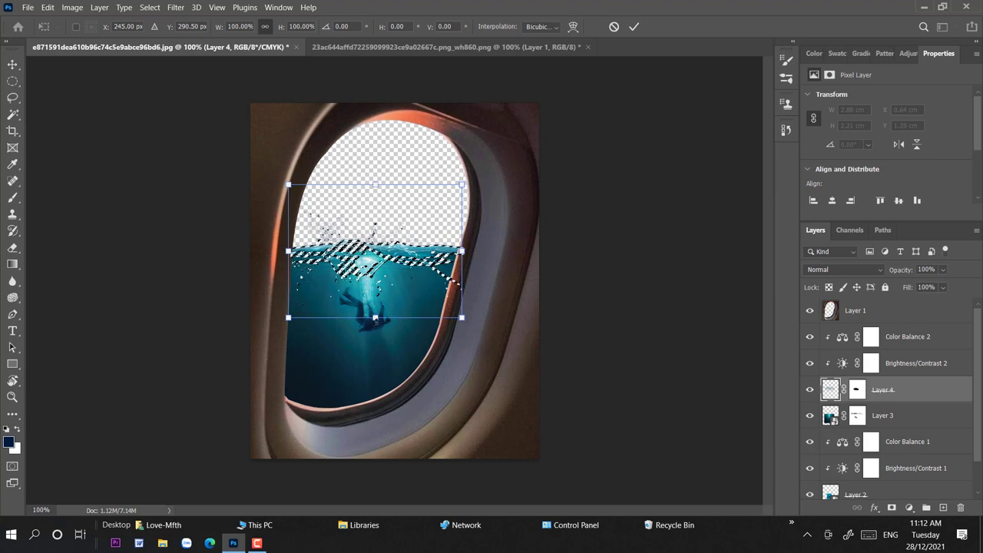
left_click_drag(375, 316, 375, 299)
key("Return")
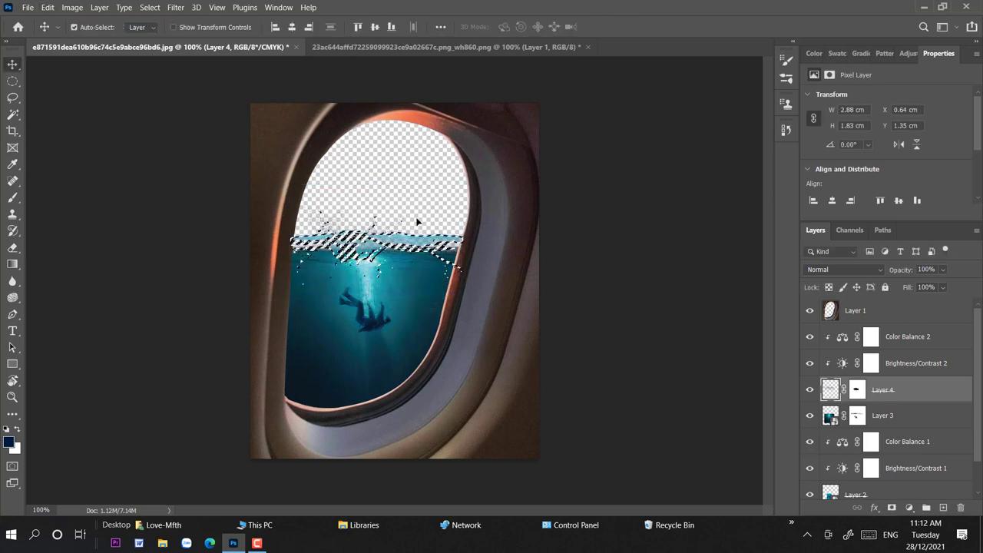
left_click_drag(414, 243, 415, 246)
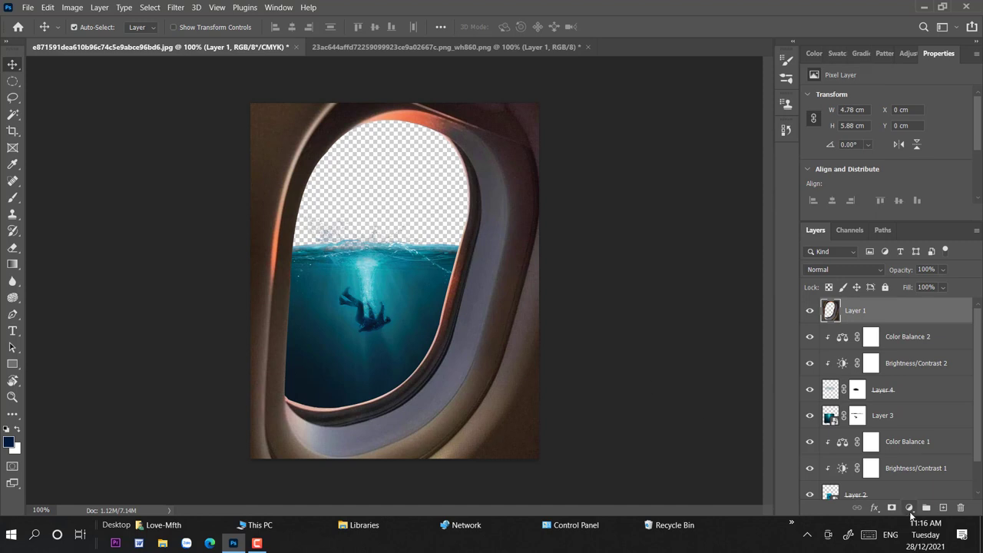
Add a Brightness/Contrast adjustment above Layer 1 with brightness -29 and contrast -6
left_click(908, 508)
left_click(914, 327)
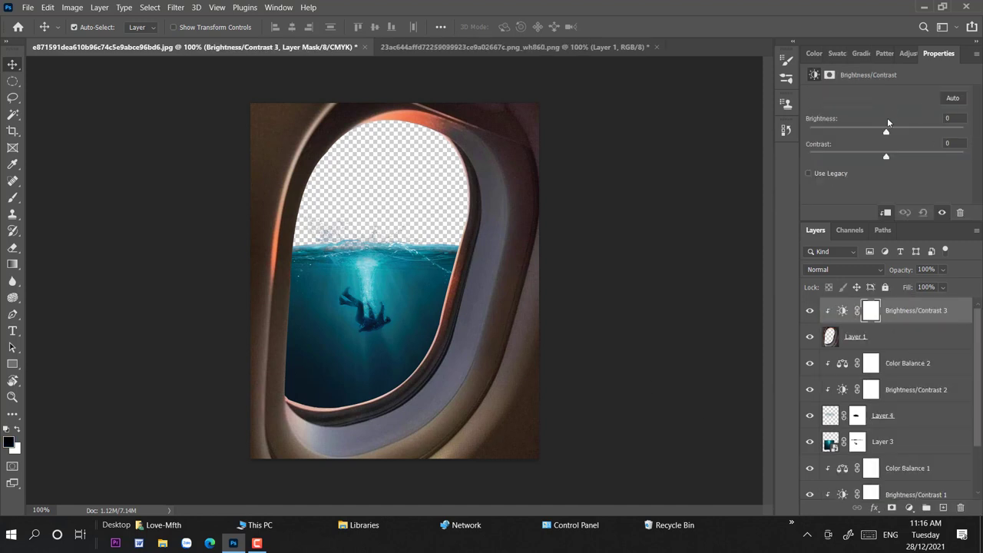
left_click_drag(886, 134, 880, 136)
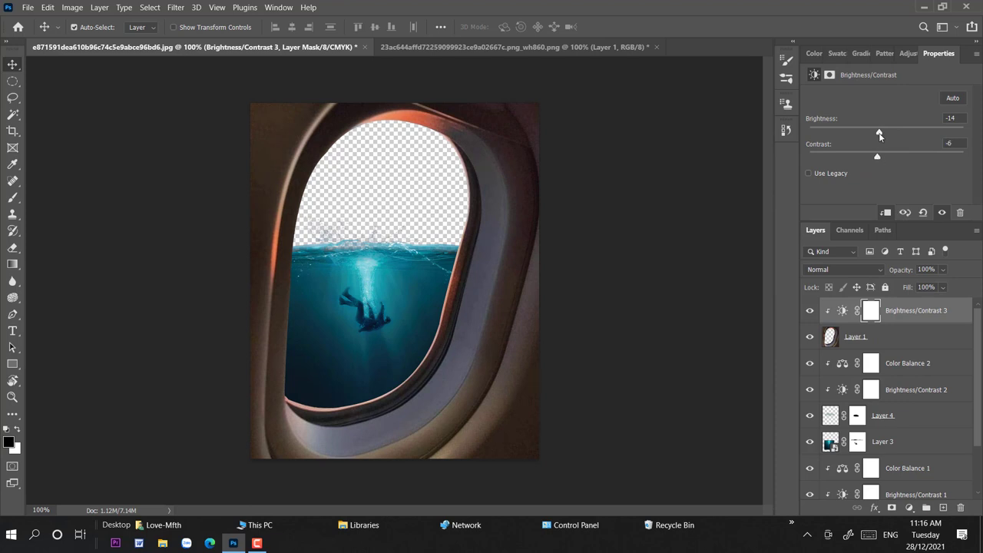
left_click_drag(874, 134, 872, 133)
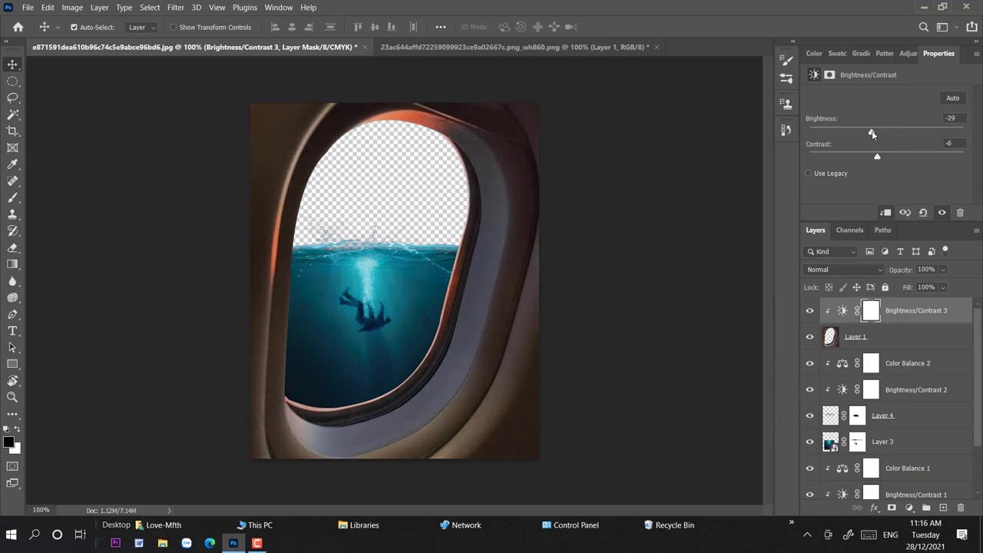
left_click(891, 311, "ctrl")
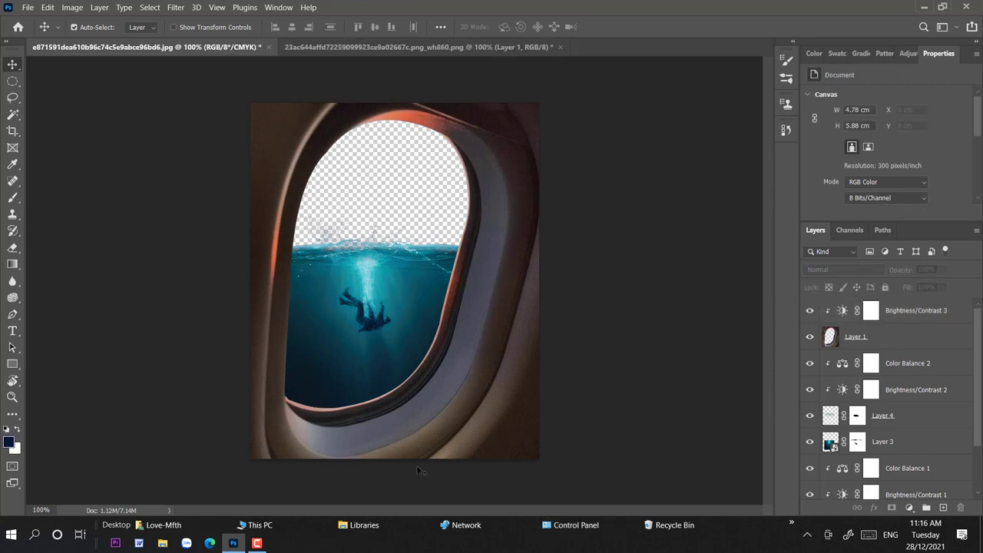
Bring the sunset sky photo in, scale it to about a third, and flip it vertically
mouse_move(545, 118)
left_mouse_down()
mouse_move(142, 40)
mouse_move(515, 252)
left_mouse_up()
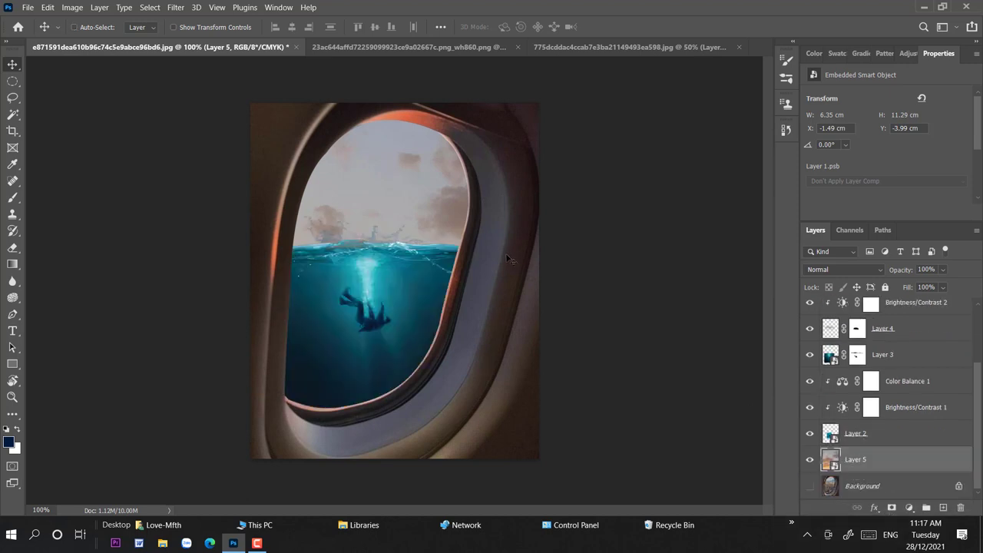
key("ctrl+t")
left_click_drag(543, 203, 285, 203)
left_click_drag(231, 162, 389, 166)
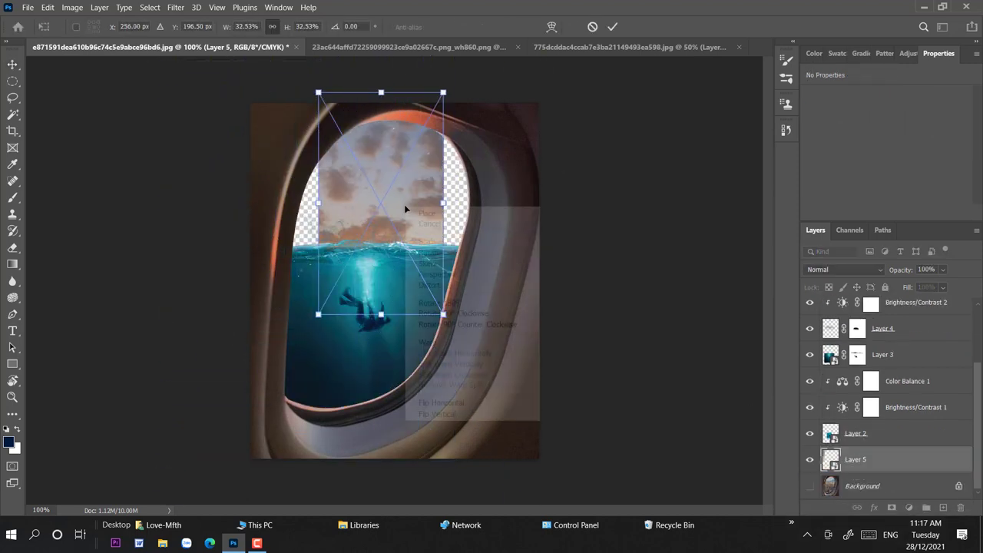
right_click(404, 204)
left_click(437, 414)
Resize the sky to 3.09 × 2.83 cm above the sea, flip it horizontally, and commit
left_click_drag(444, 203, 478, 203)
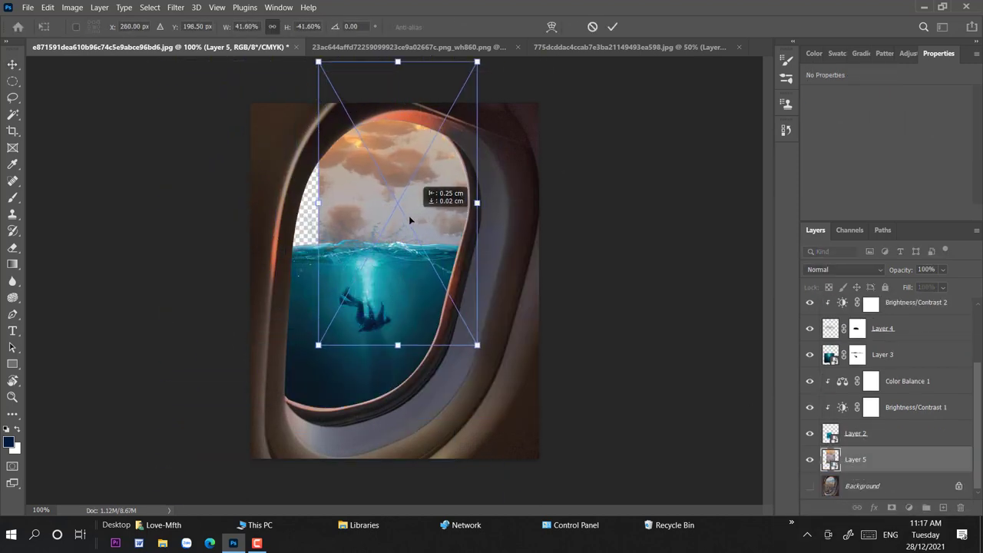
left_click_drag(409, 215, 374, 217)
left_click_drag(446, 204, 474, 205)
left_click_drag(381, 371, 382, 274)
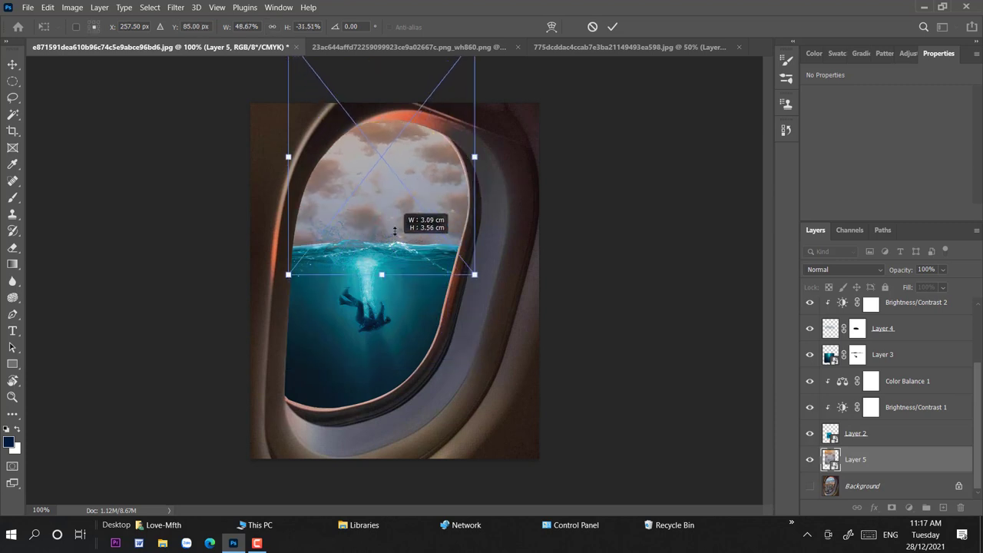
mouse_move(415, 223)
left_mouse_down()
mouse_move(440, 135)
mouse_move(406, 149)
left_mouse_up()
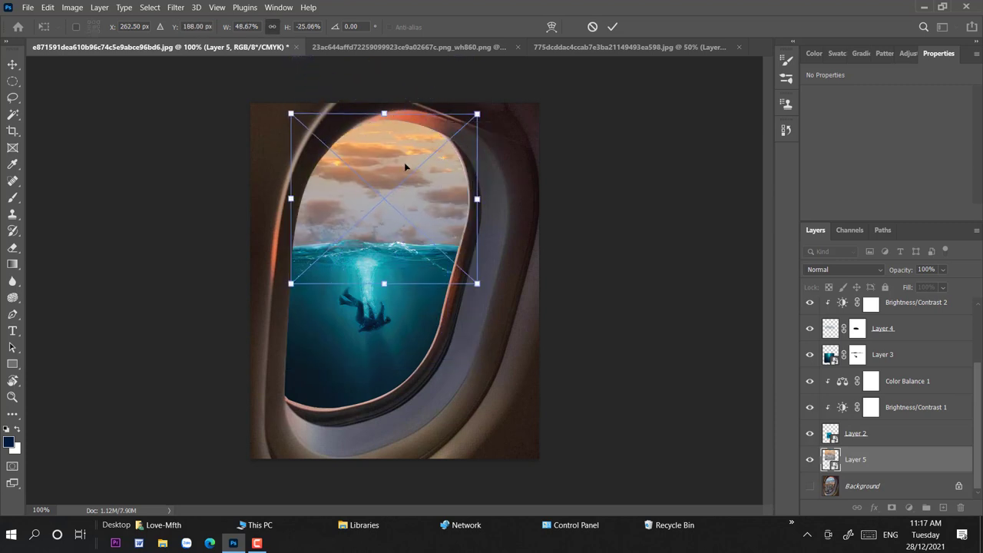
right_click(406, 148)
left_click(438, 340)
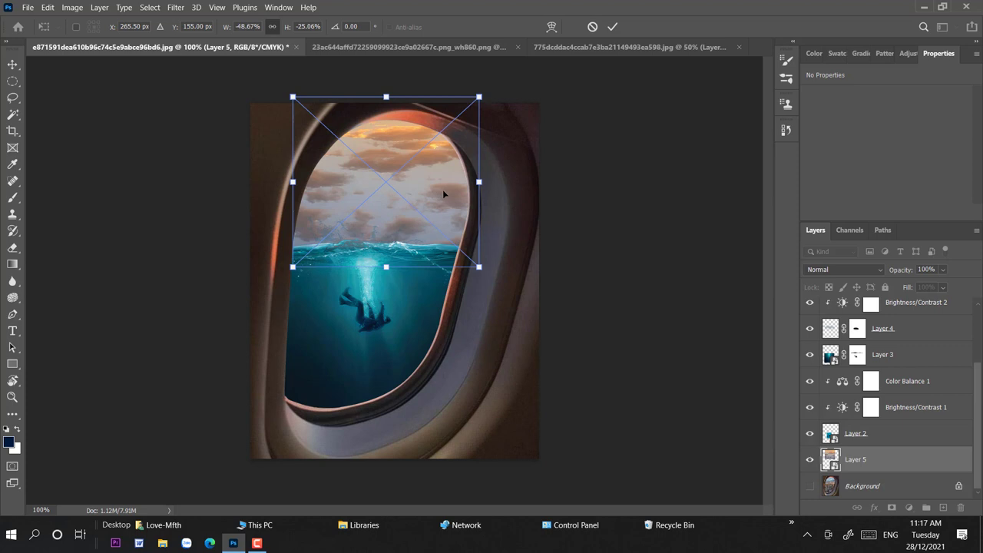
left_click(13, 65)
Add a Color Balance adjustment on Layer 5, shifting midtones slightly toward blue
left_click(909, 508)
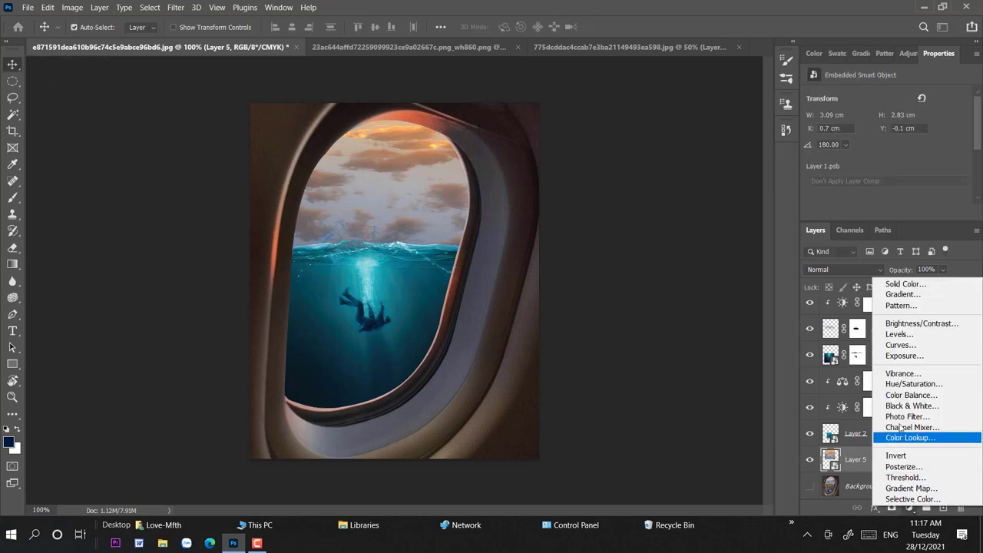
left_click(911, 395)
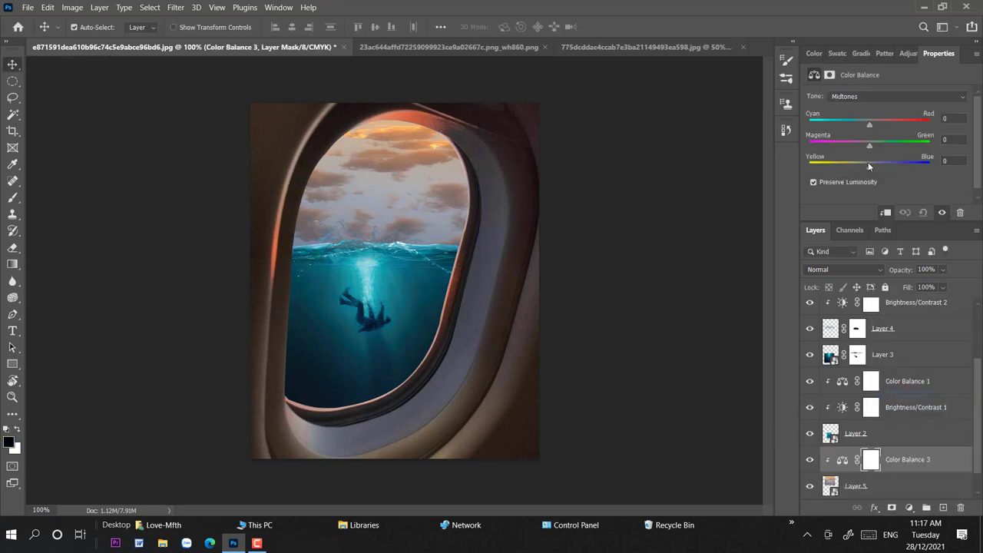
left_click_drag(870, 169, 865, 128)
Target the Color Balance mask with a soft brush, then return to Move and select Layer 3
left_click(871, 460)
left_click(13, 197)
right_click(415, 208)
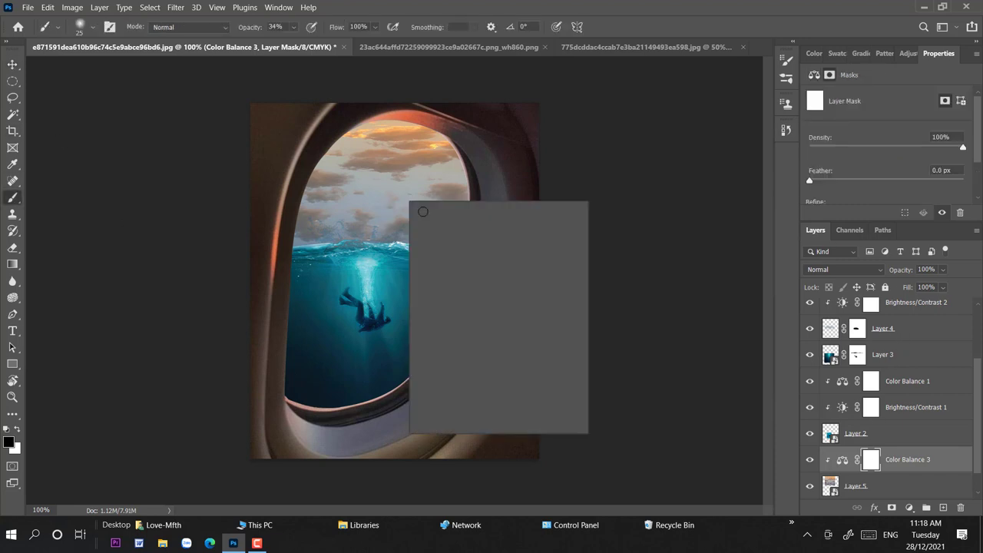
left_click(467, 157)
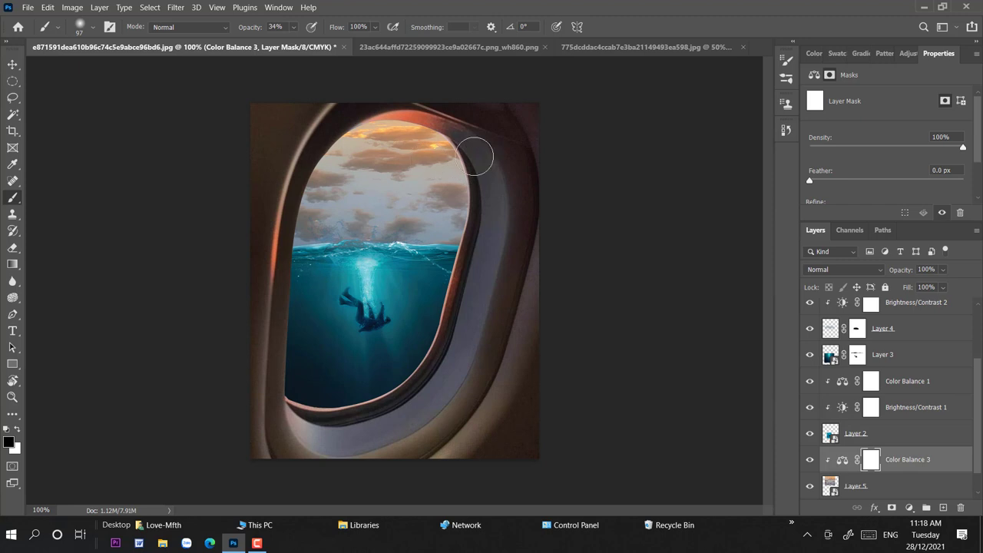
left_click(12, 65)
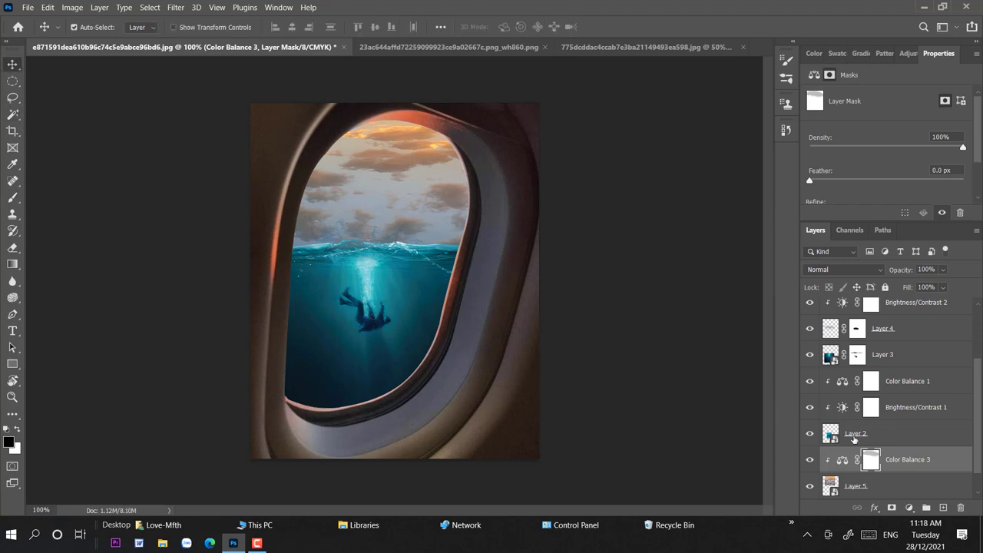
left_click(895, 356)
Group the layers into Group 1 and Group 2, duplicate Group 2, and show the octopus image
scroll(895, 373, "down", 1)
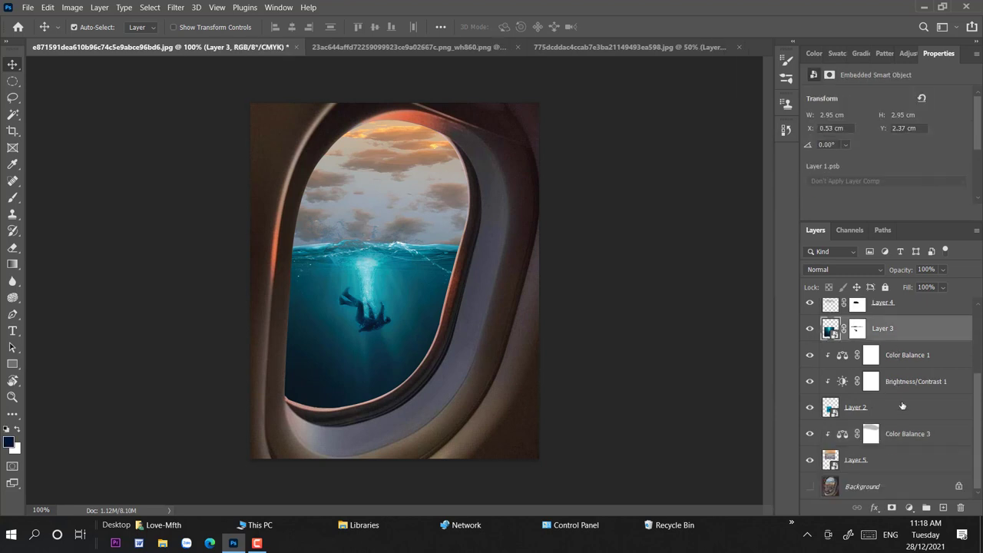
left_click(897, 439, "shift")
left_click_drag(897, 439, 927, 508)
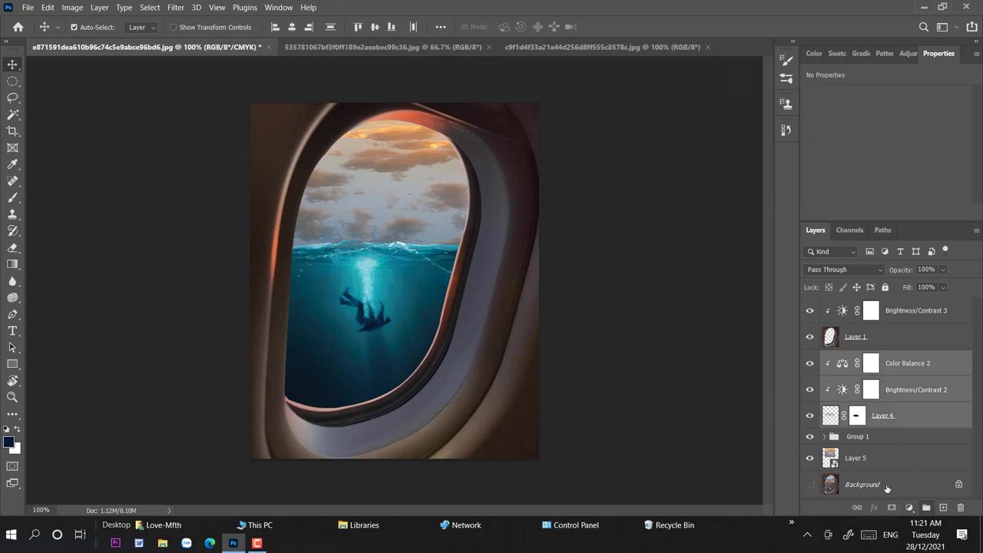
left_click_drag(887, 489, 927, 508)
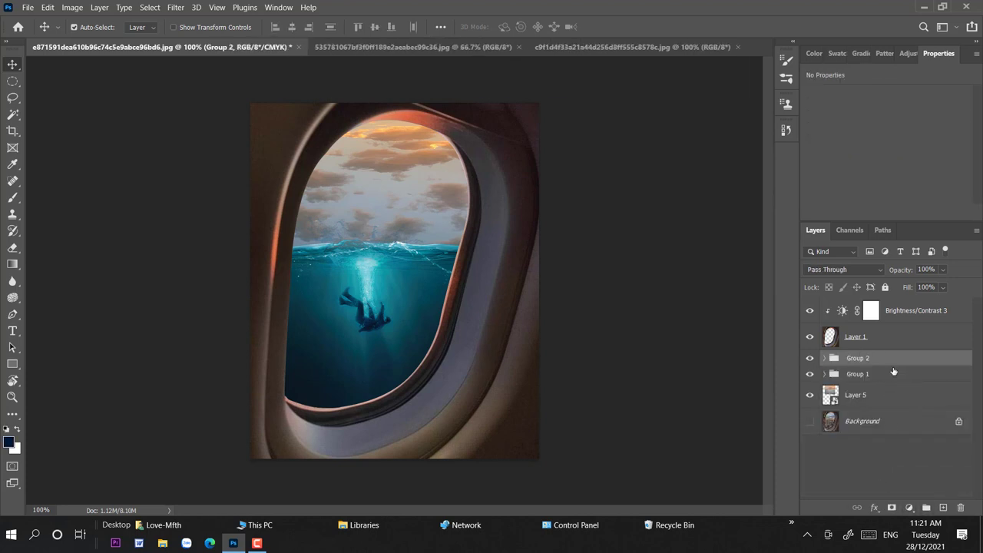
key("ctrl+j")
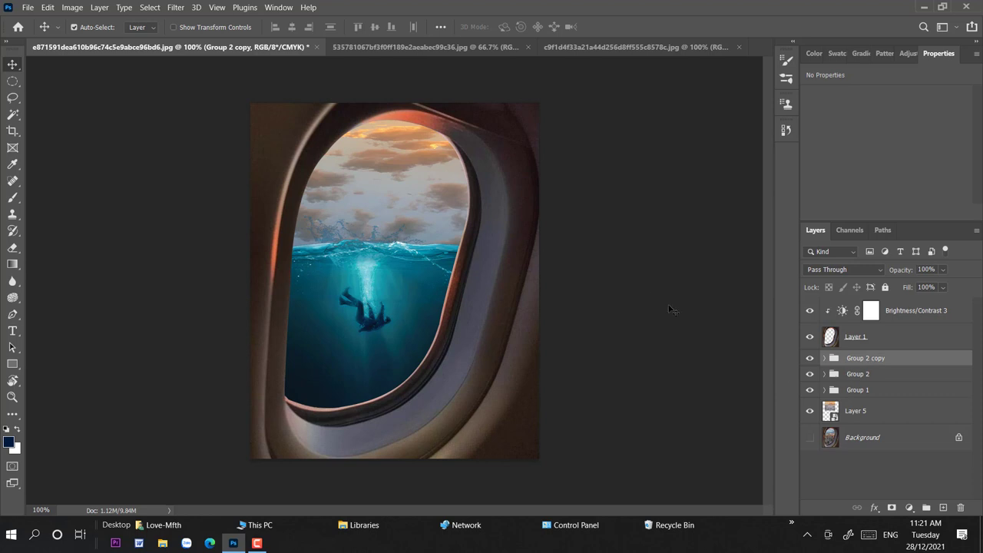
left_click(510, 47)
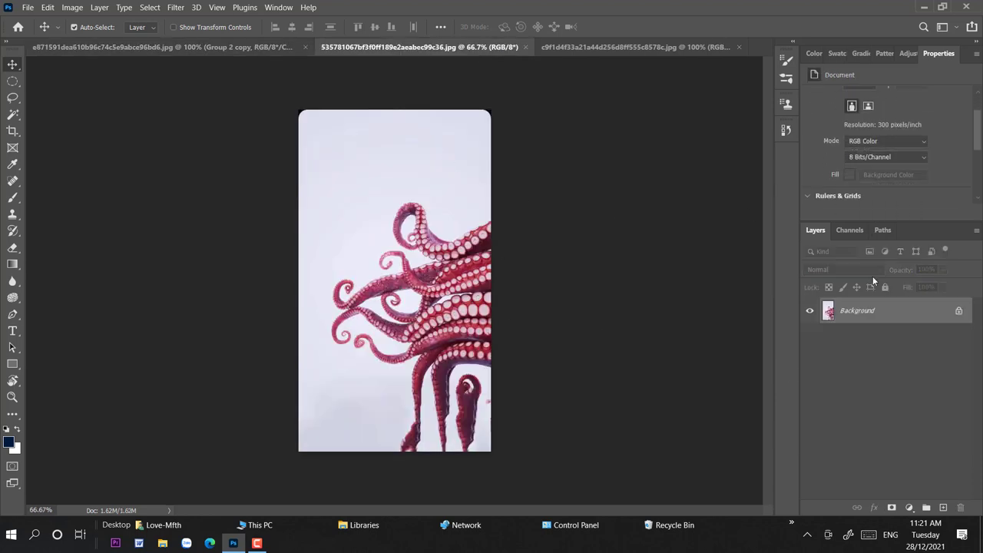
Duplicate the octopus Background to Layer 1 and remove its pale background via Quick Actions
key("ctrl+j")
scroll(875, 167, "down", 5)
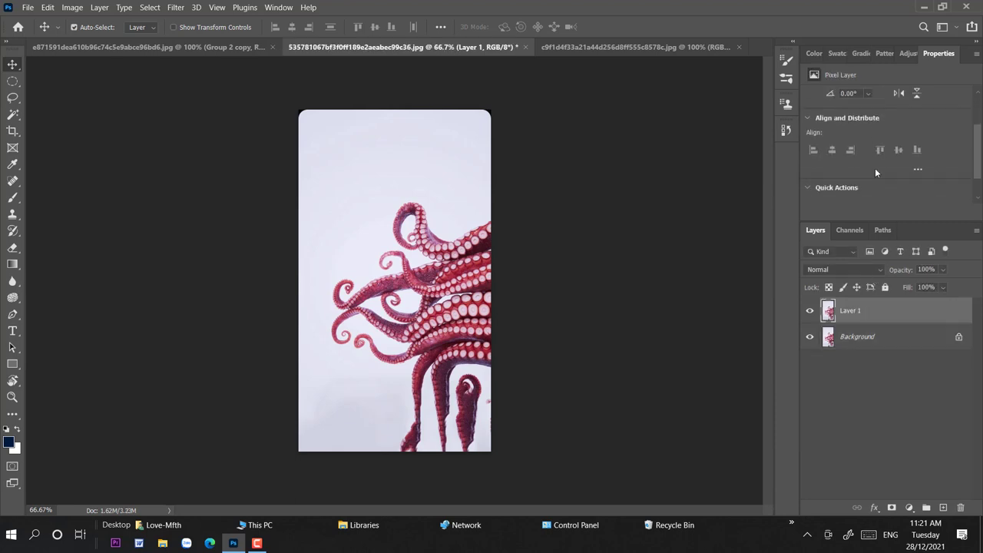
left_click(869, 173)
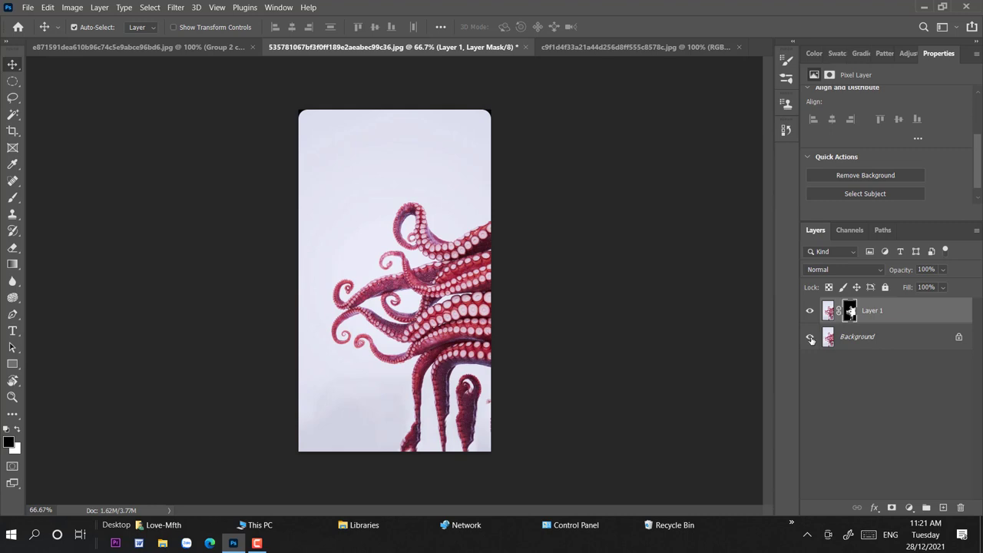
right_click(917, 313)
Hide the octopus Background and drop the cut-out tentacles into the airplane-window composite
left_click(917, 312)
left_click(812, 336)
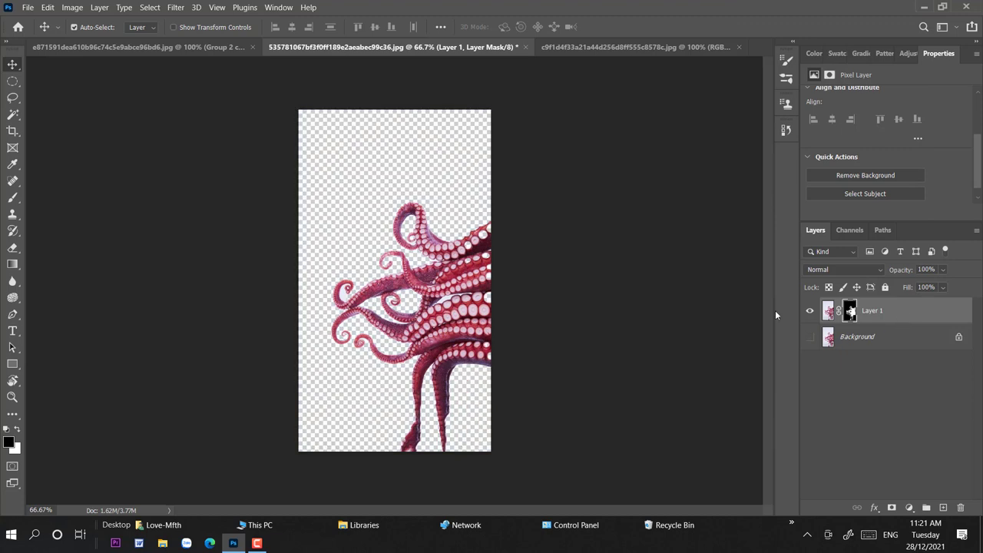
left_click_drag(896, 314, 201, 48)
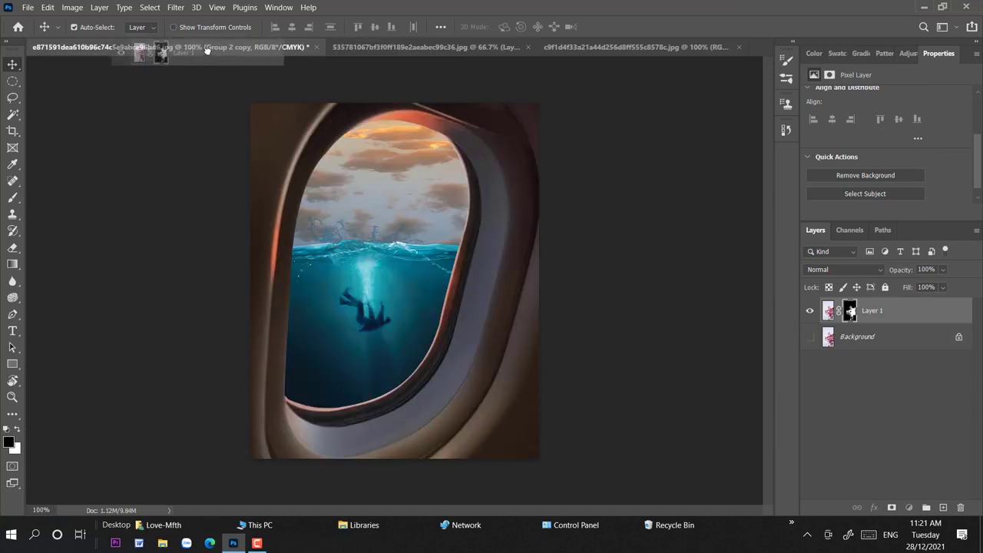
mouse_move(201, 47)
left_mouse_down()
mouse_move(90, 48)
mouse_move(433, 214)
left_mouse_up()
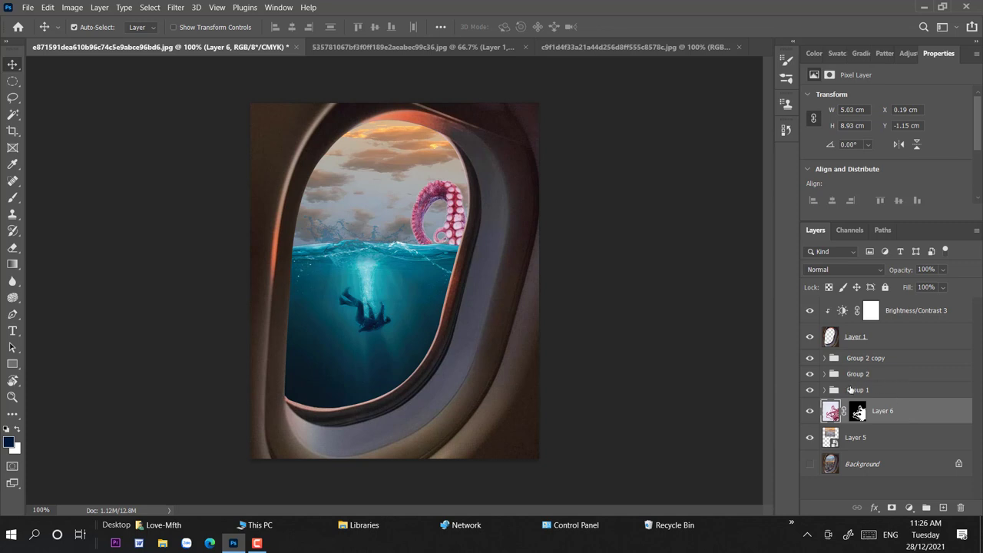
Toggle group visibility to compare the splash, then add a layer mask to Group 1
left_click(809, 358)
left_click(810, 375)
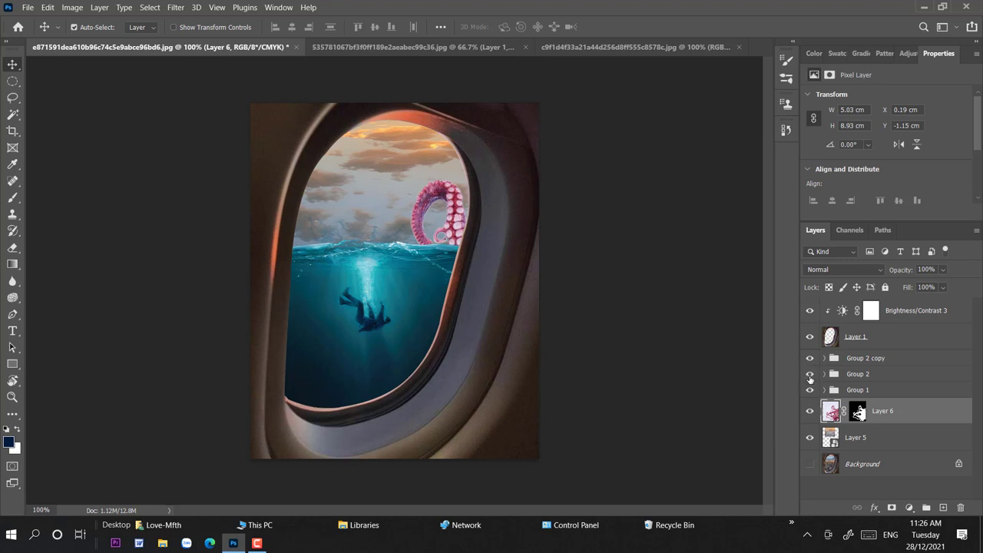
left_click(809, 390)
left_click(811, 390)
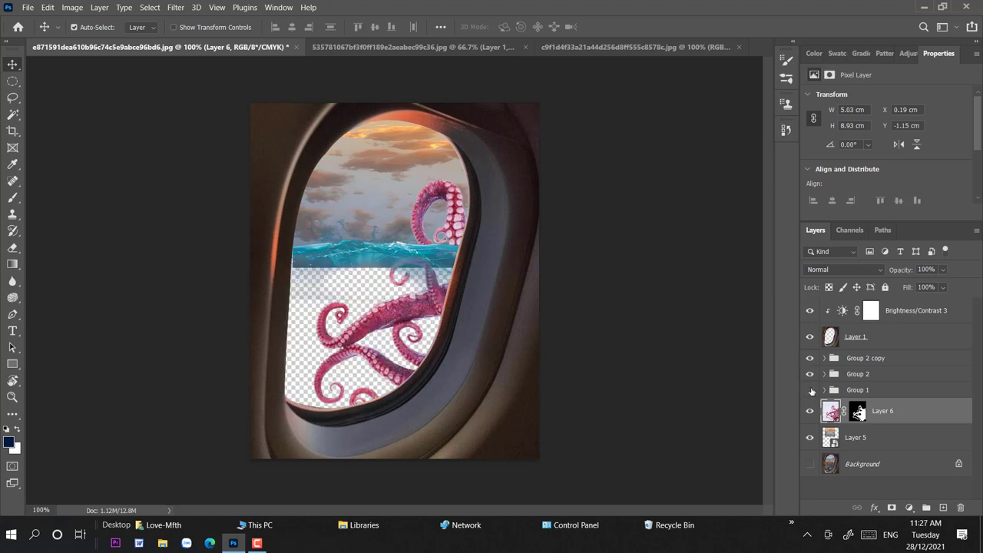
left_click(811, 391)
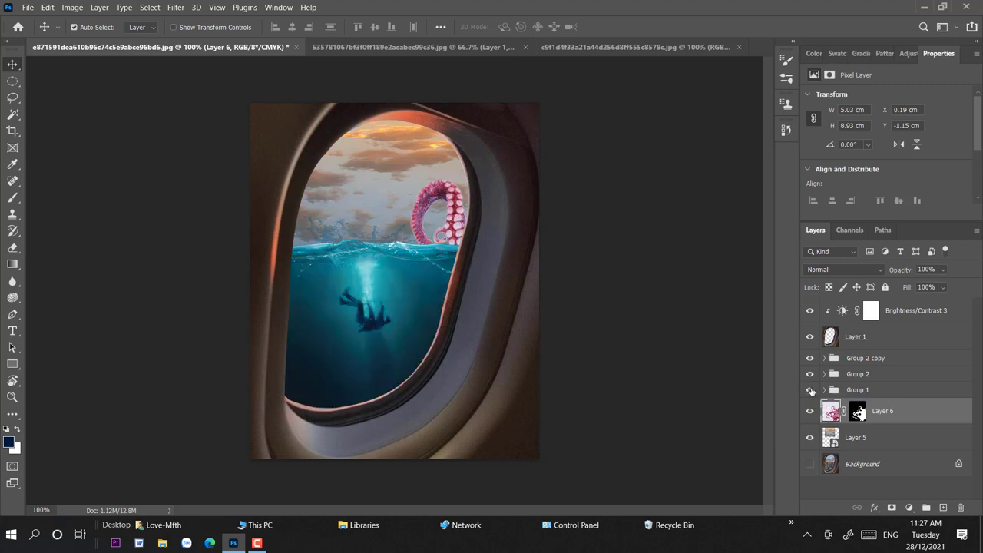
left_click(360, 346)
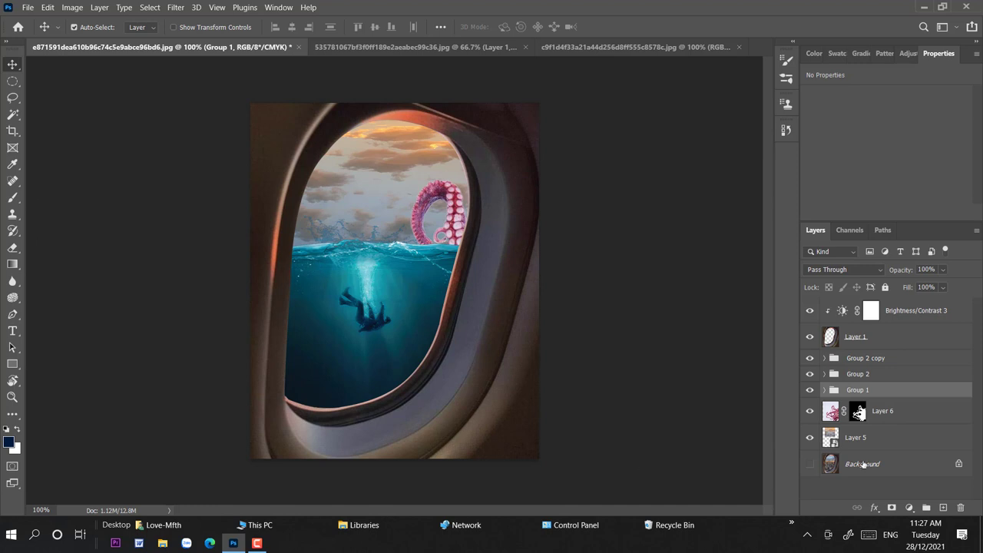
left_click(892, 508)
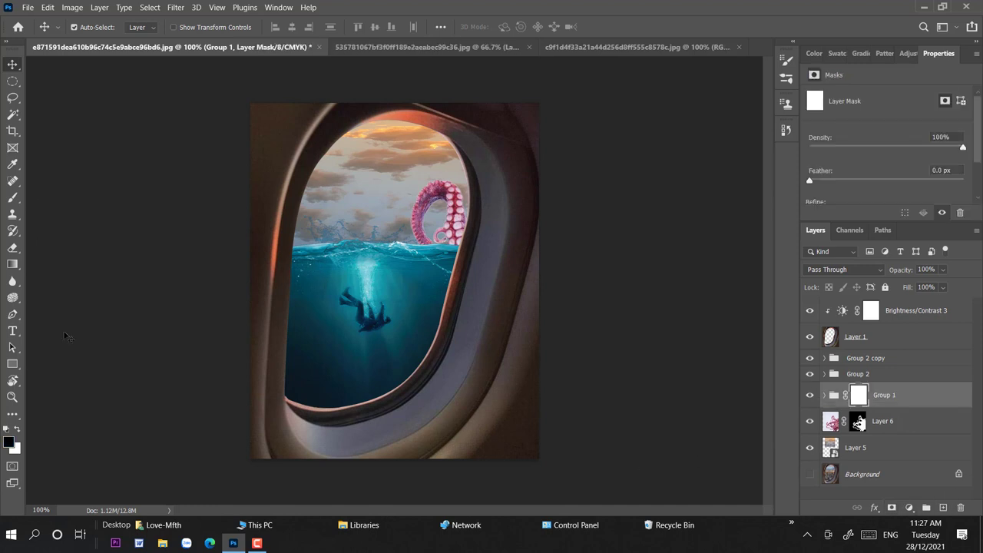
Shift the tentacles slightly and rotate them about -10°, then commit the transform
key("ctrl+t")
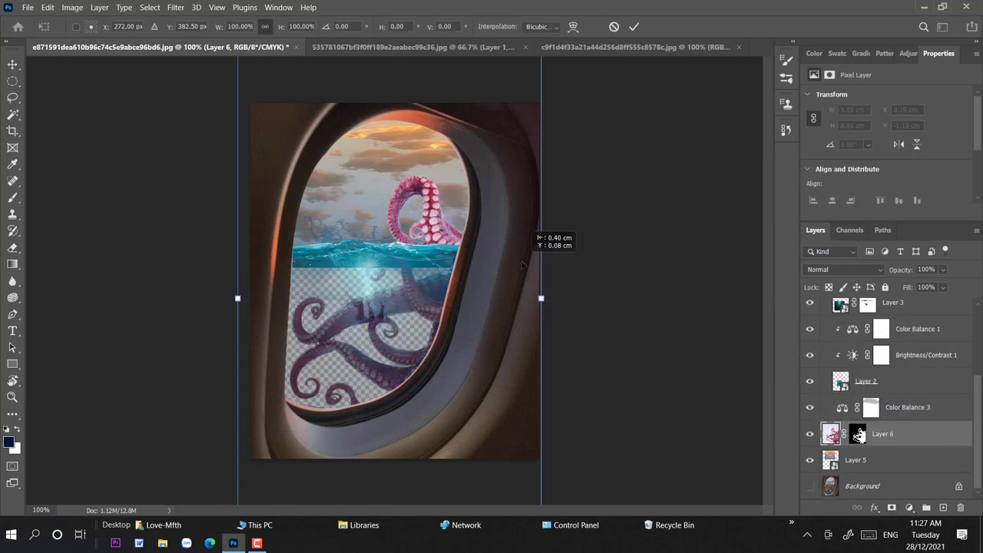
left_click_drag(513, 263, 527, 263)
mouse_move(578, 281)
left_mouse_down()
mouse_move(574, 247)
mouse_move(571, 278)
left_mouse_up()
left_click_drag(540, 318, 541, 328)
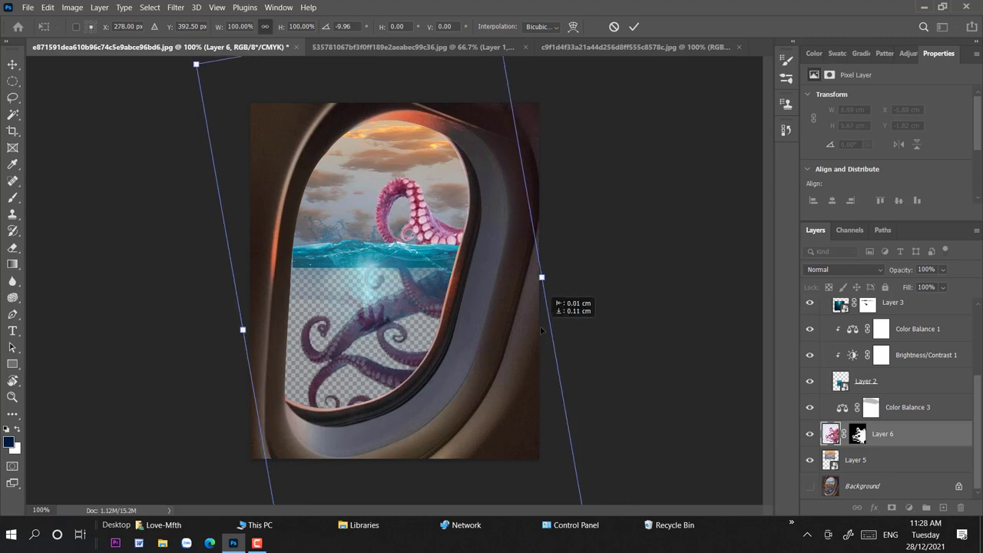
left_click(12, 64)
Add a Brightness/Contrast adjustment clipped to Layer 6 with brightness -82 and contrast 86
left_click(909, 507)
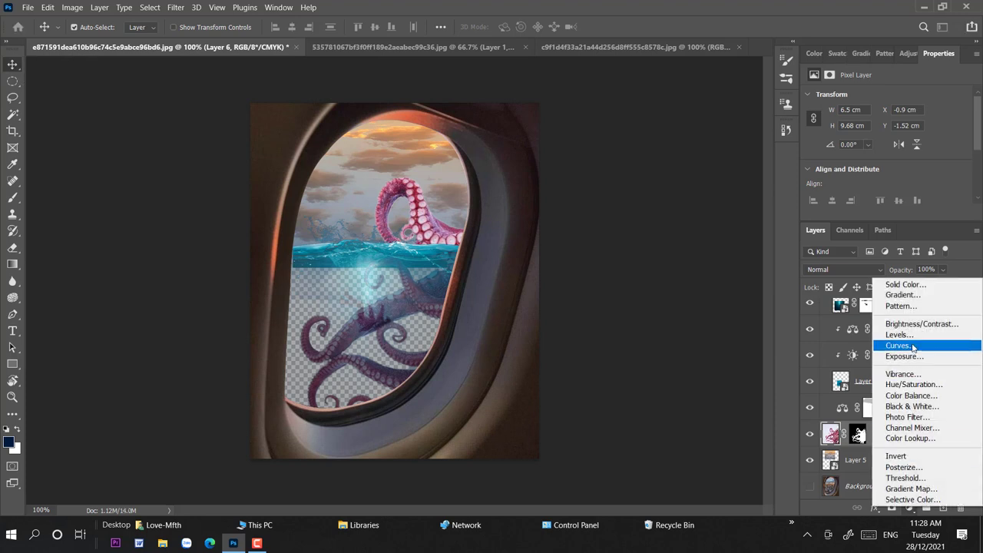
left_click(914, 324)
left_click_drag(888, 135, 881, 135)
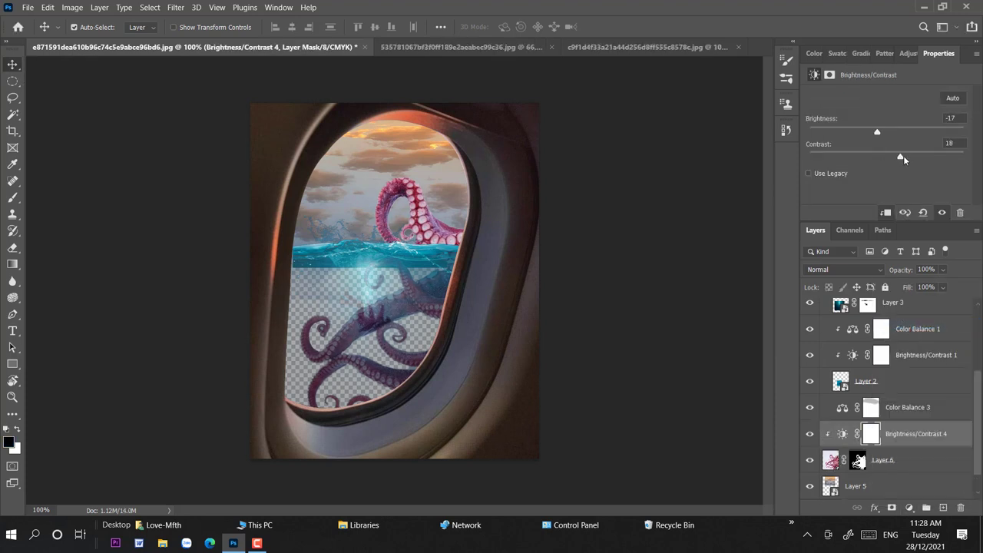
mouse_move(916, 158)
left_mouse_down()
mouse_move(862, 159)
mouse_move(956, 157)
left_mouse_up()
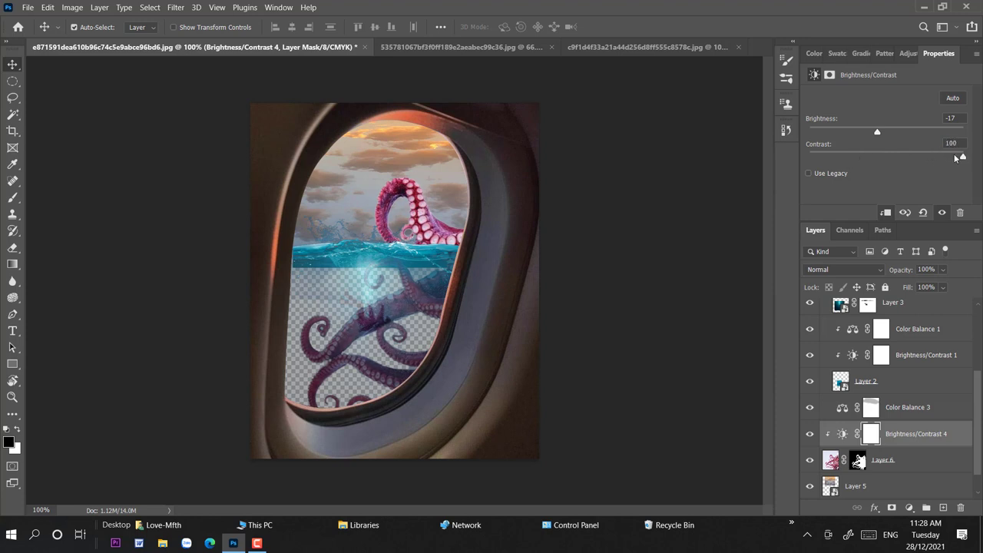
left_click_drag(883, 135, 859, 132)
left_click_drag(932, 156, 928, 157)
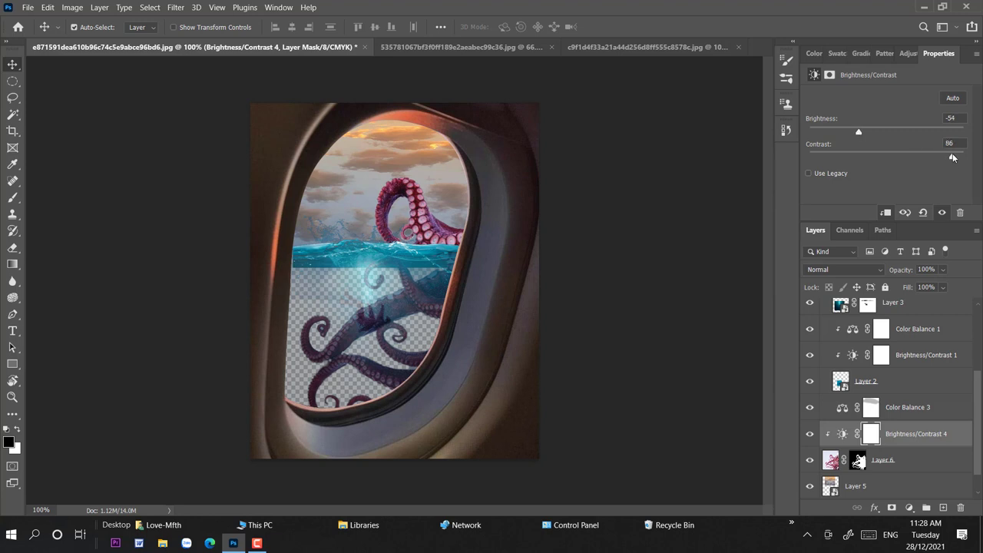
left_click_drag(858, 136, 845, 137)
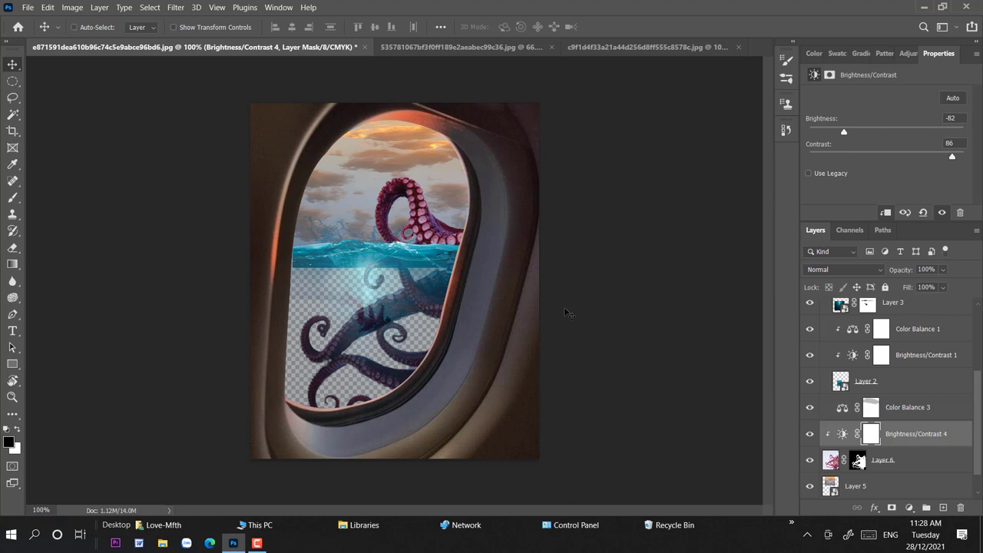
key("ctrl+plus")
scroll(553, 304, "up", 1)
scroll(544, 323, "up", 3)
Paint the Brightness/Contrast 4 mask along the tentacle with a soft brush at 50% opacity
scroll(545, 331, "up", 2)
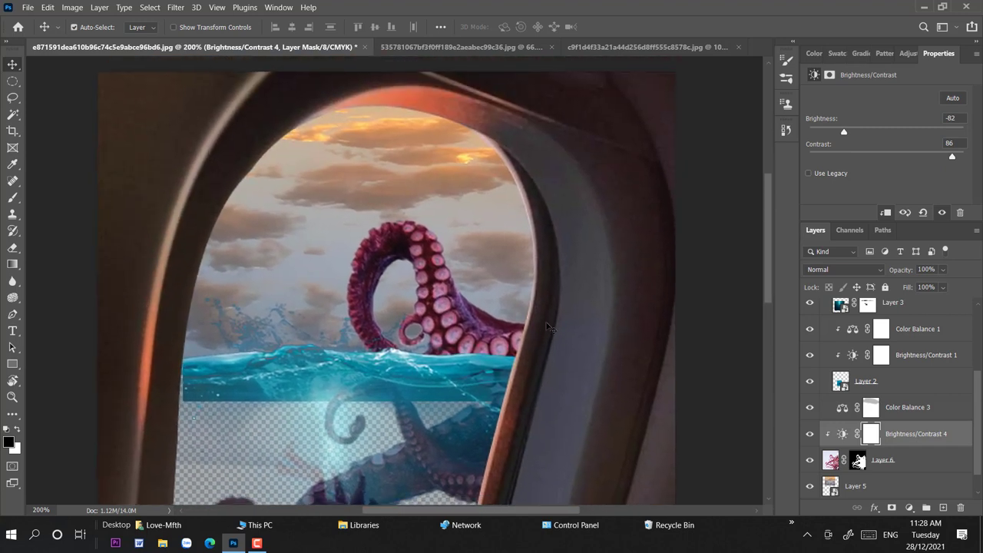
left_click(12, 197)
right_click(566, 311)
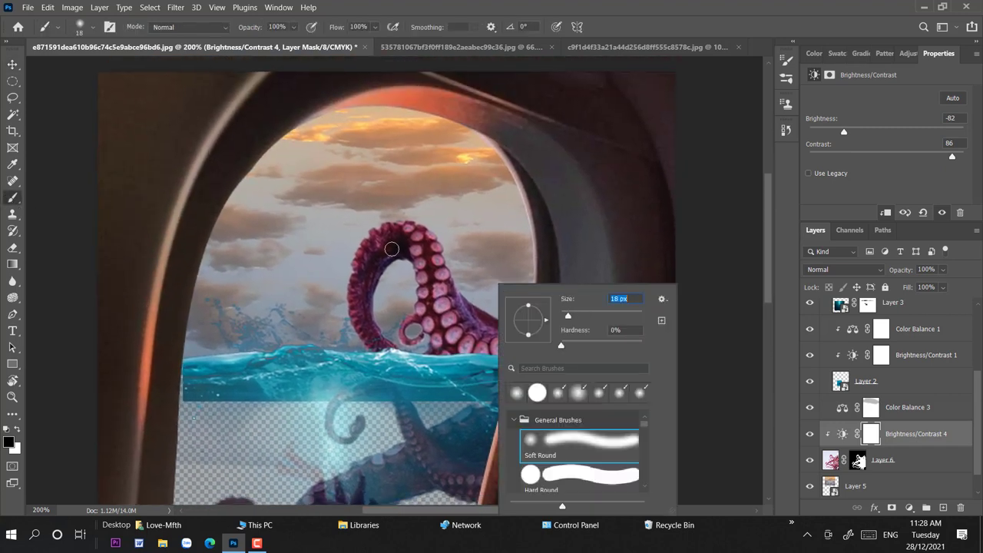
key("Return")
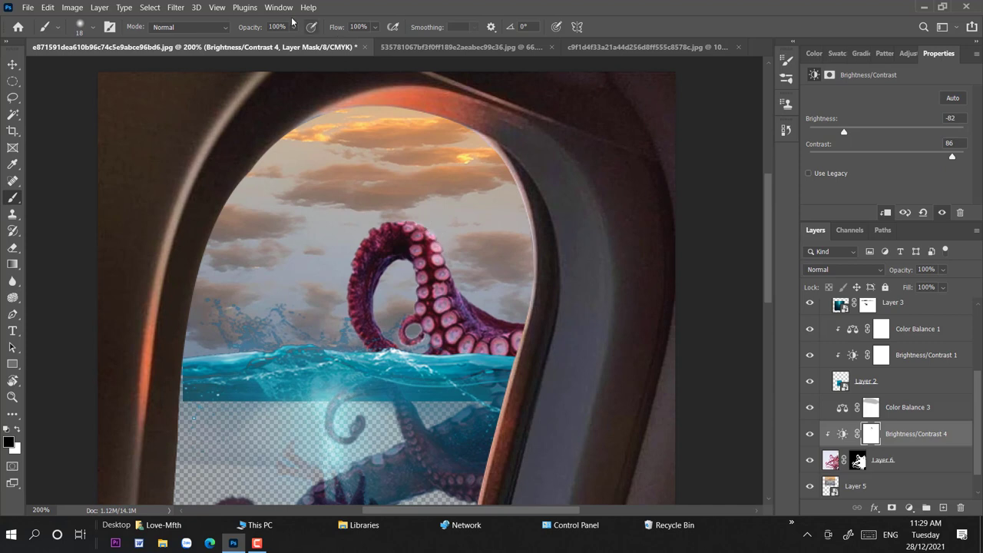
left_click(294, 27)
key("5")
left_click_drag(366, 228, 367, 360)
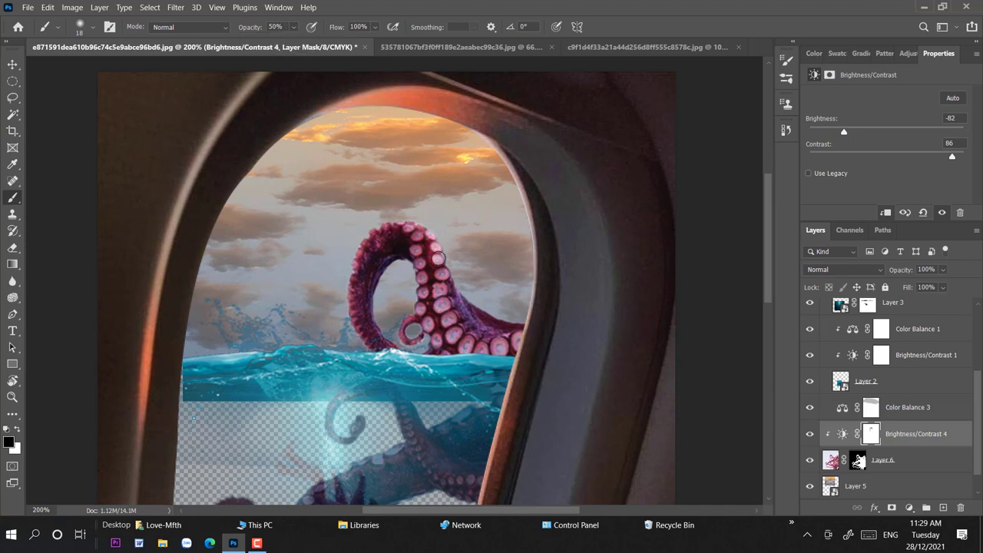
left_click_drag(438, 254, 441, 308)
mouse_move(461, 270)
left_mouse_down()
mouse_move(519, 334)
mouse_move(446, 331)
mouse_move(466, 343)
mouse_move(422, 315)
mouse_move(421, 236)
mouse_move(448, 314)
left_mouse_up()
With a 6 px brush, brighten the tentacle's top, suckers and left edge through the mask
right_click(482, 278)
left_click_drag(556, 308, 534, 302)
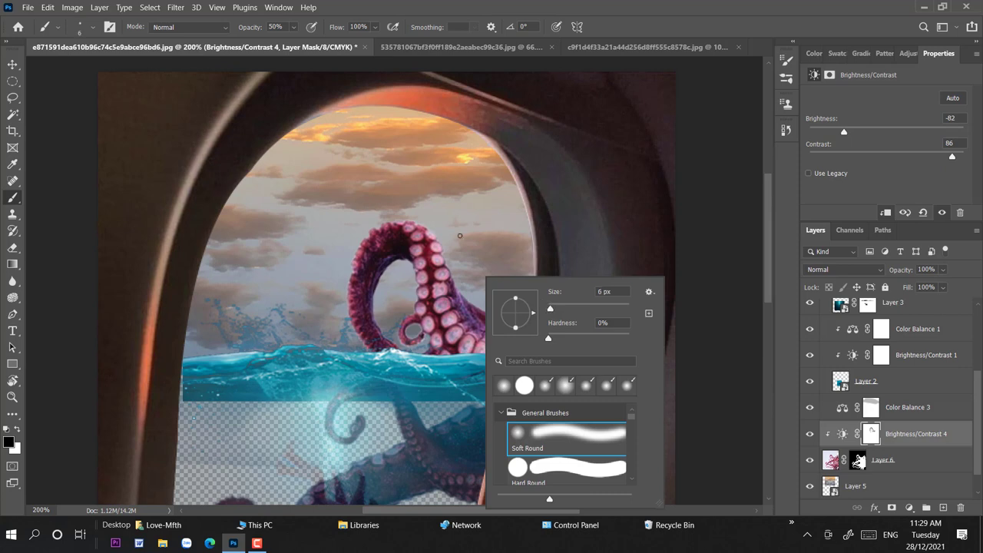
key("Return")
left_click_drag(400, 220, 394, 222)
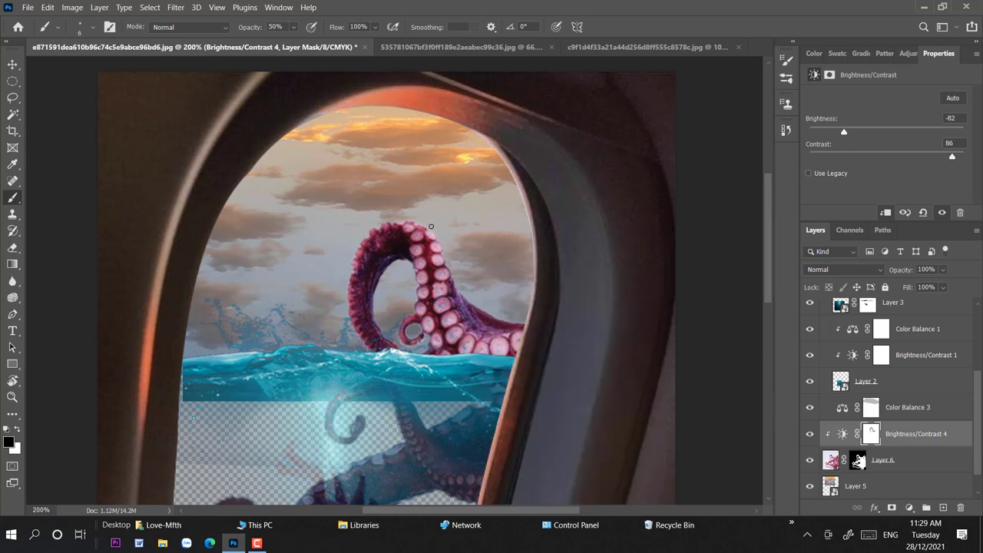
left_click_drag(442, 262, 472, 323)
left_click_drag(368, 242, 350, 296)
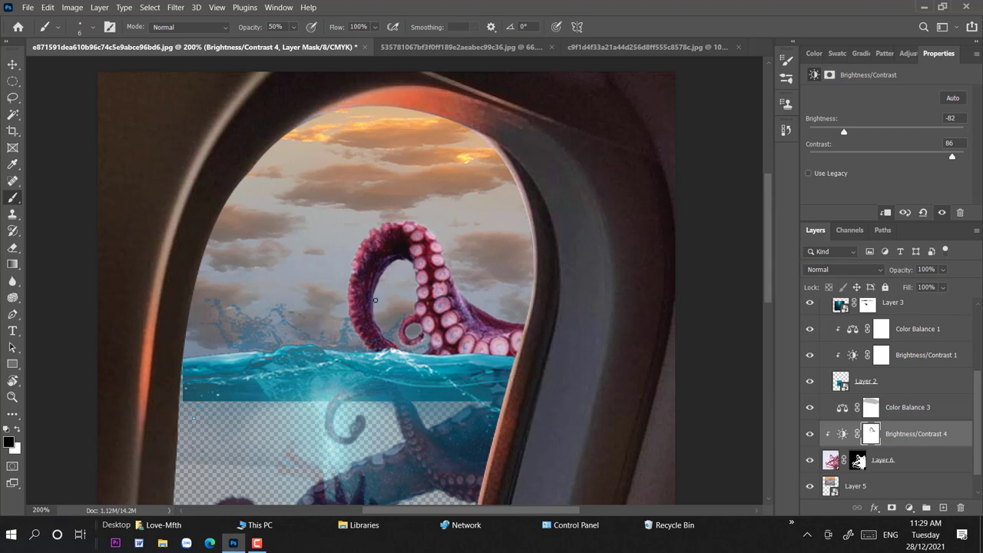
key("ctrl+minus")
Duplicate the tentacle photo's layer and remove its background automatically
key("v")
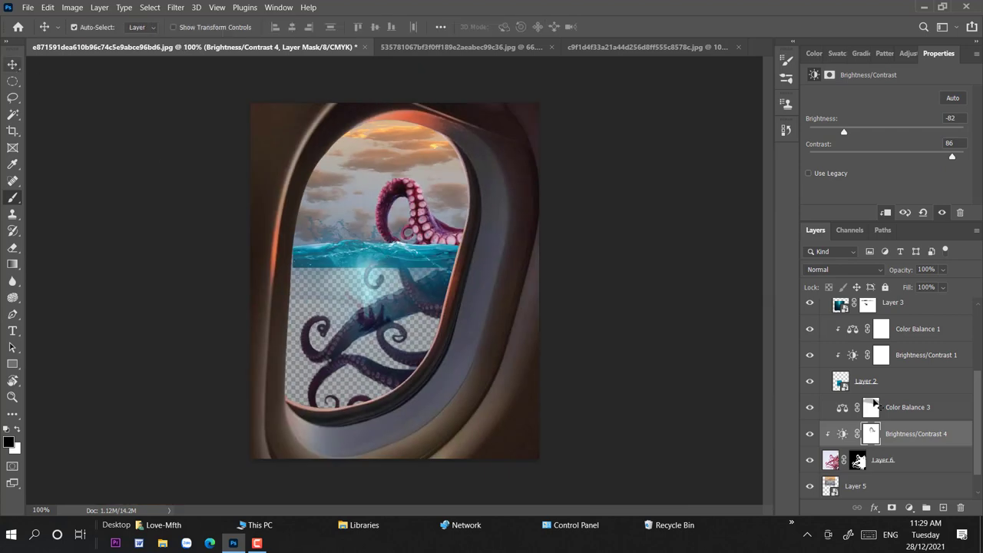
scroll(883, 431, "up", 3)
left_click(824, 381)
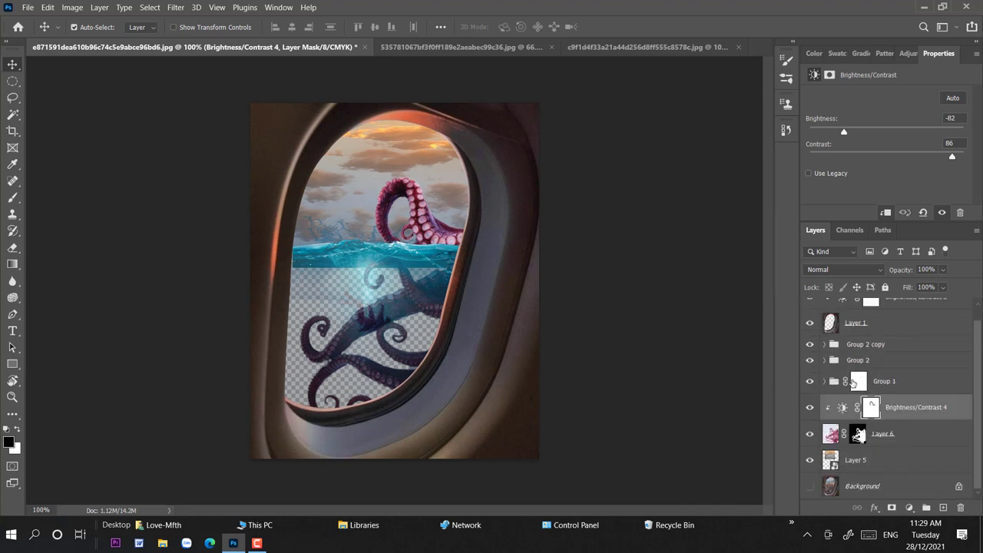
left_click(859, 381)
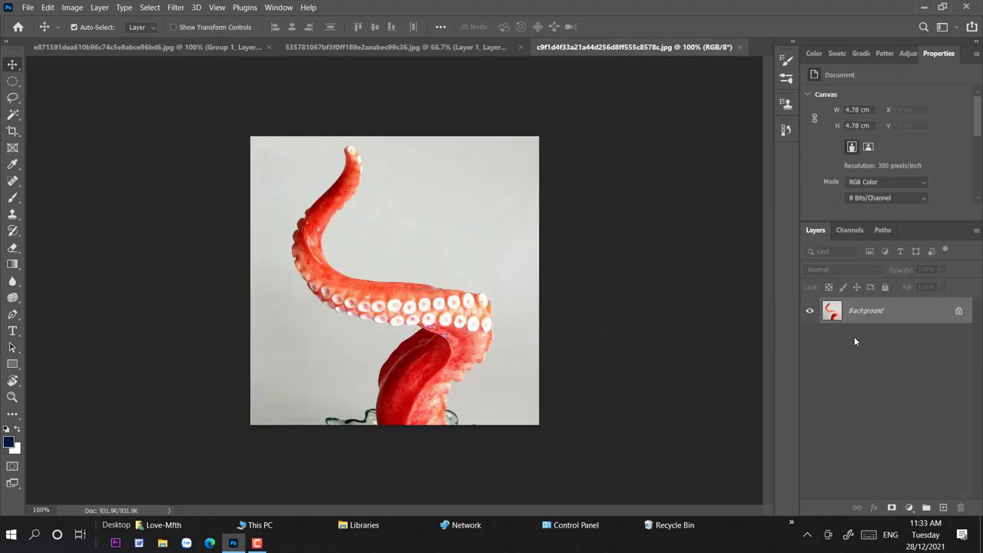
key("ctrl+j")
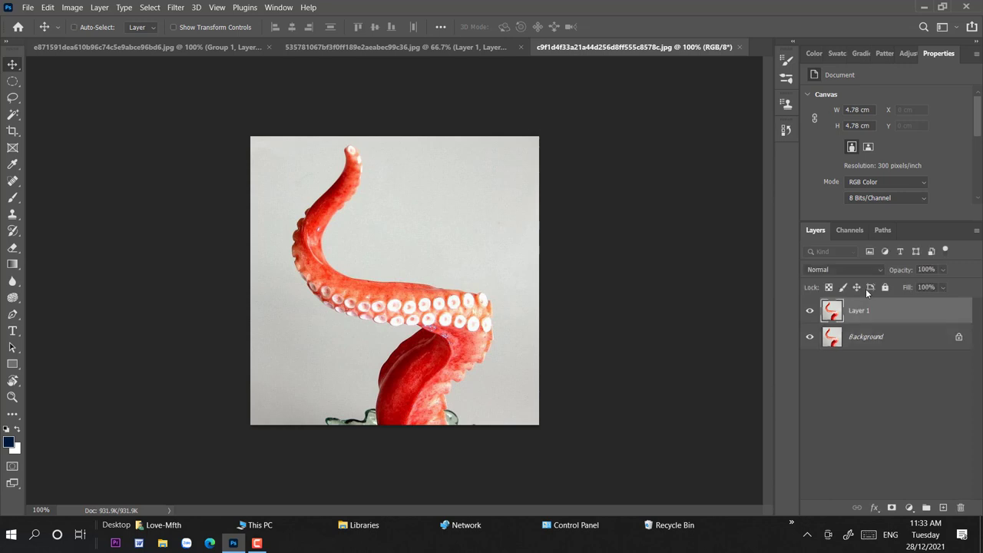
scroll(891, 188, "down", 3)
scroll(893, 191, "down", 2)
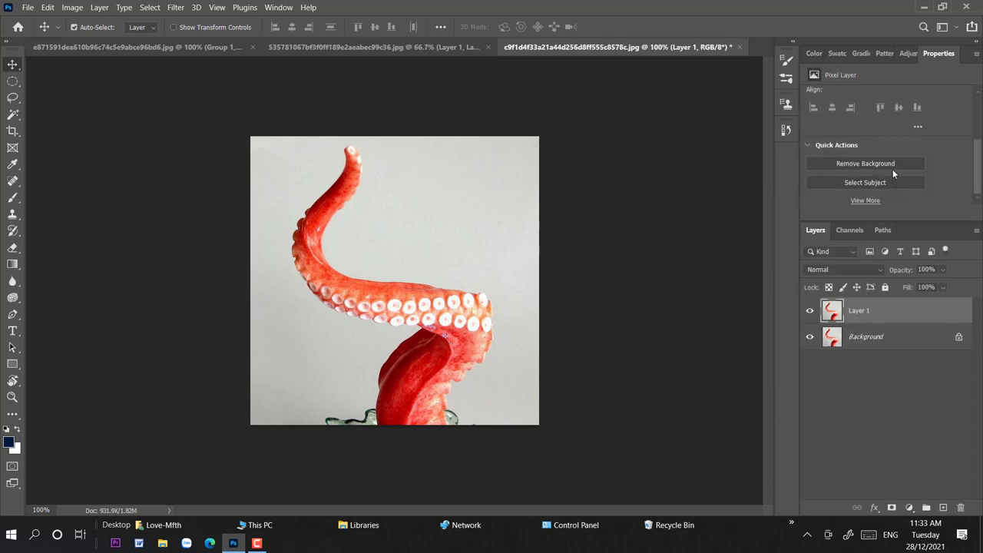
left_click(891, 166)
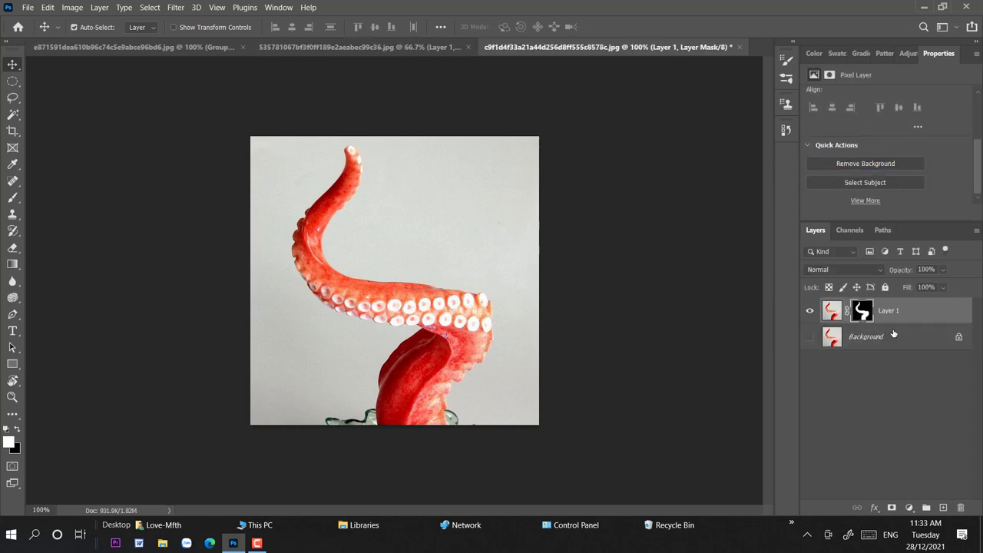
Bring the cut-out tentacle into the window composite and shrink it into the underwater area
left_click_drag(859, 311, 848, 343)
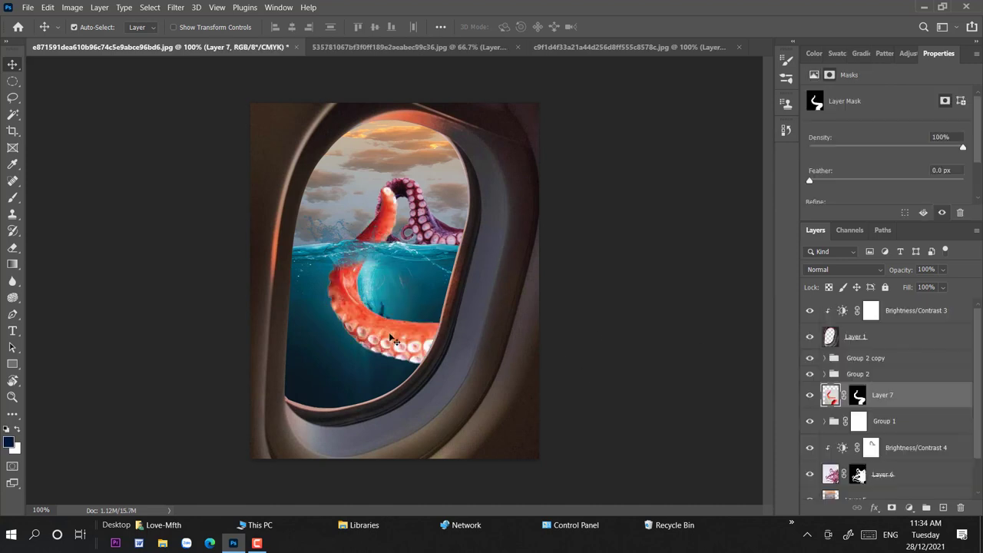
left_click_drag(392, 340, 376, 407)
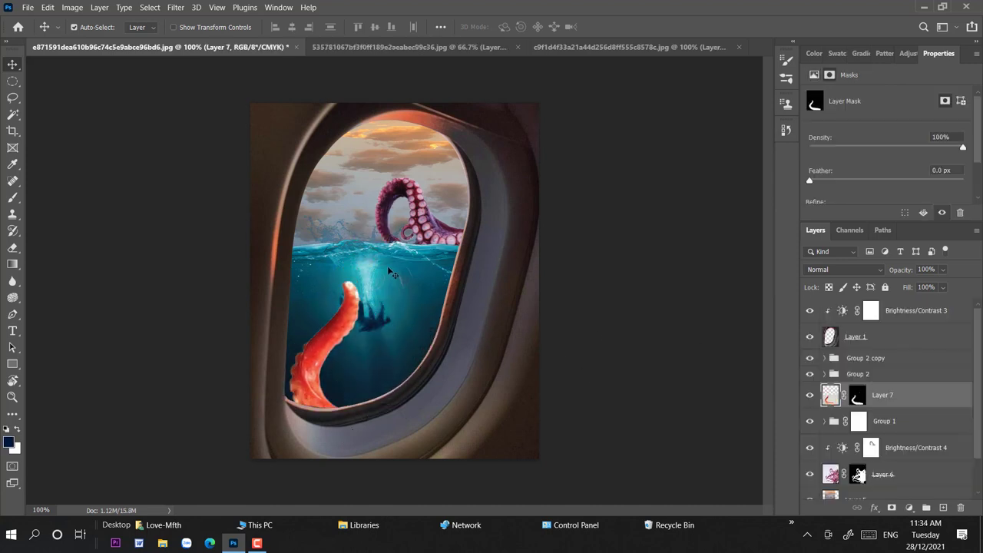
key("ctrl+t")
left_click_drag(537, 272, 419, 389)
left_click_drag(381, 416, 438, 318)
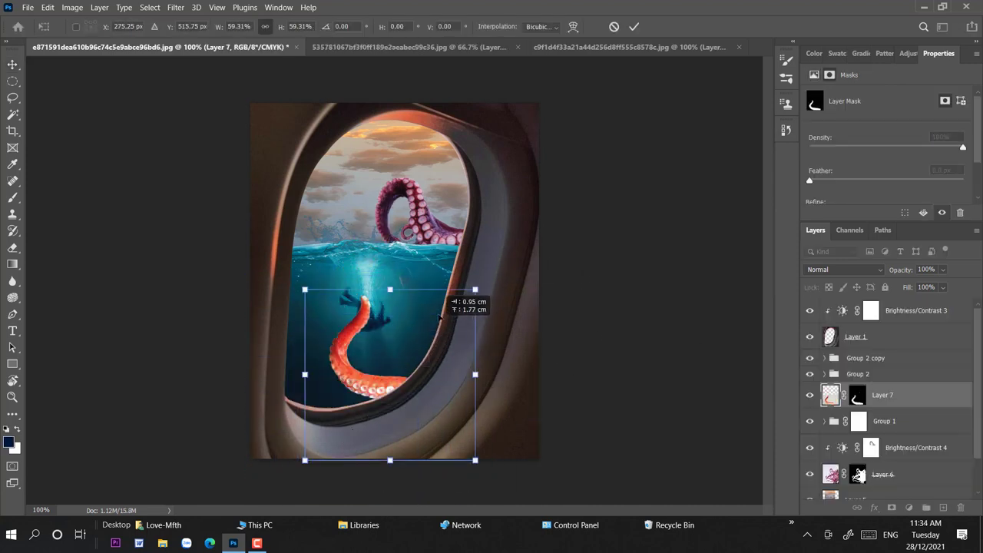
Flip the tentacle horizontally, move it lower left, scale it to about 54% and commit
right_click(383, 347)
left_click(419, 327)
mouse_move(364, 380)
left_mouse_down()
mouse_move(331, 378)
mouse_move(319, 394)
left_mouse_up()
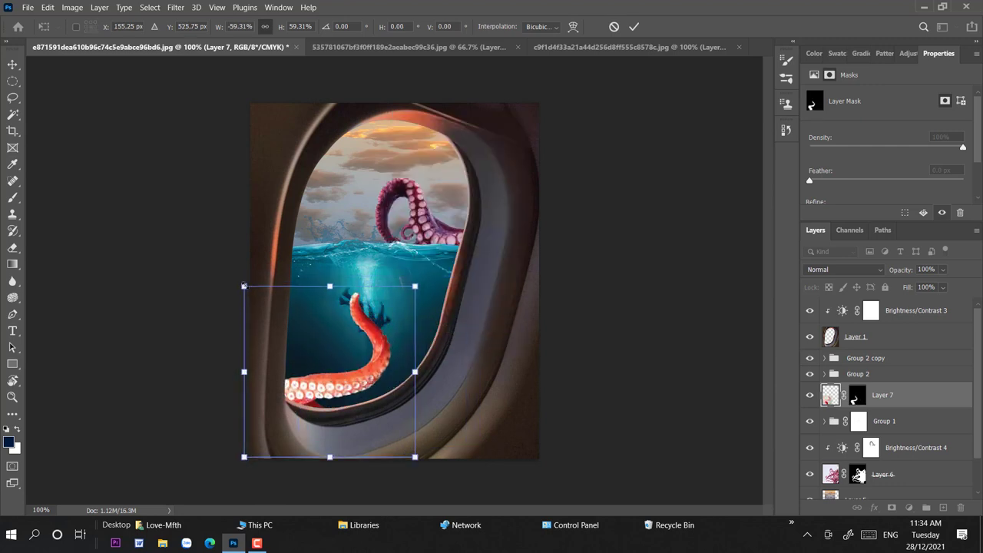
left_click_drag(244, 287, 264, 285)
left_click_drag(357, 363, 355, 371)
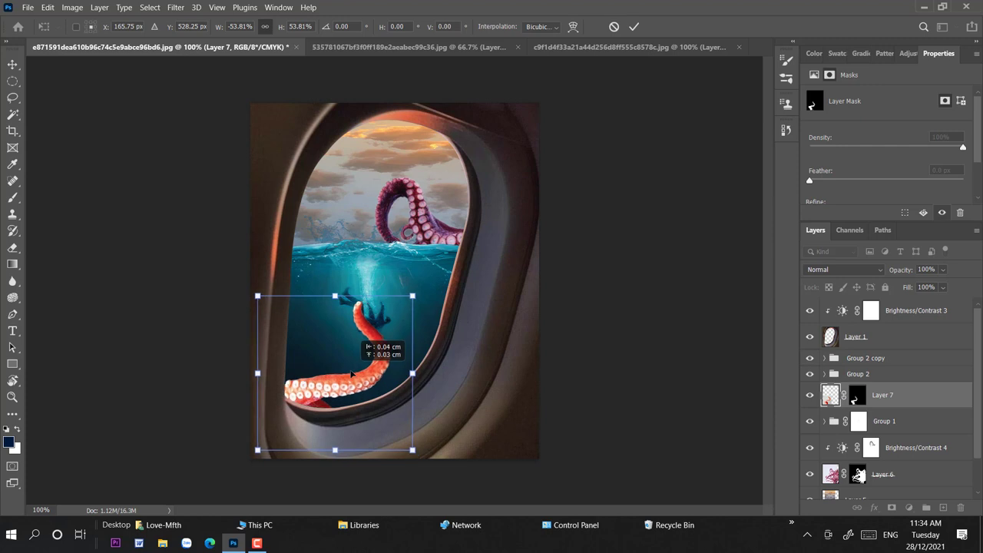
key("Return")
Add clipped Color Balance (less red, more blue midtones) and desaturating Hue/Saturation layers to the tentacle
left_click(911, 508)
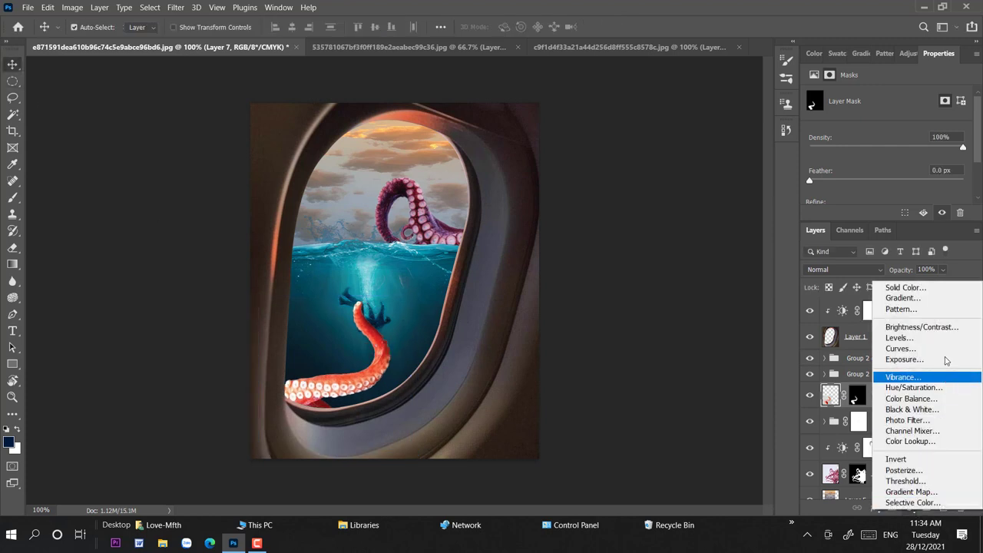
left_click(895, 400)
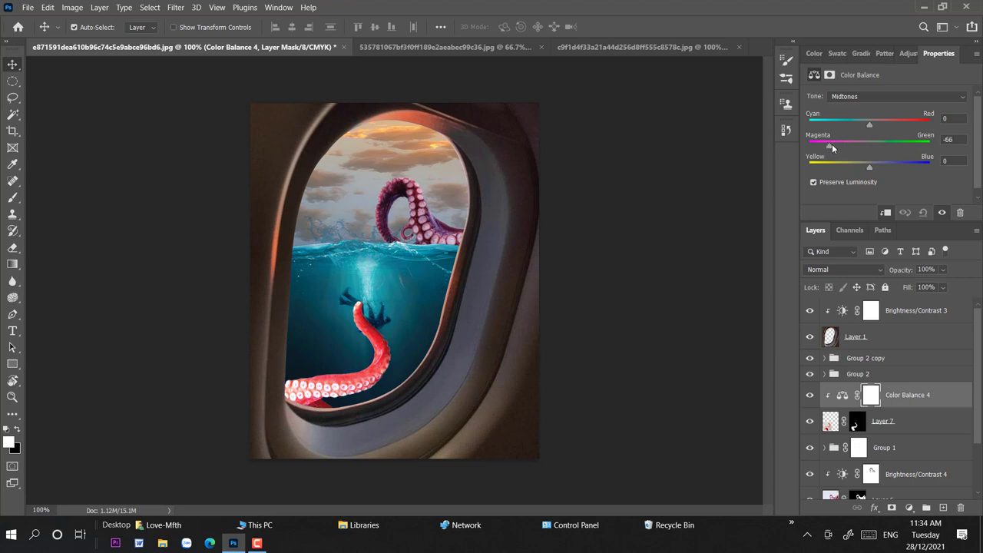
left_click_drag(887, 123, 884, 122)
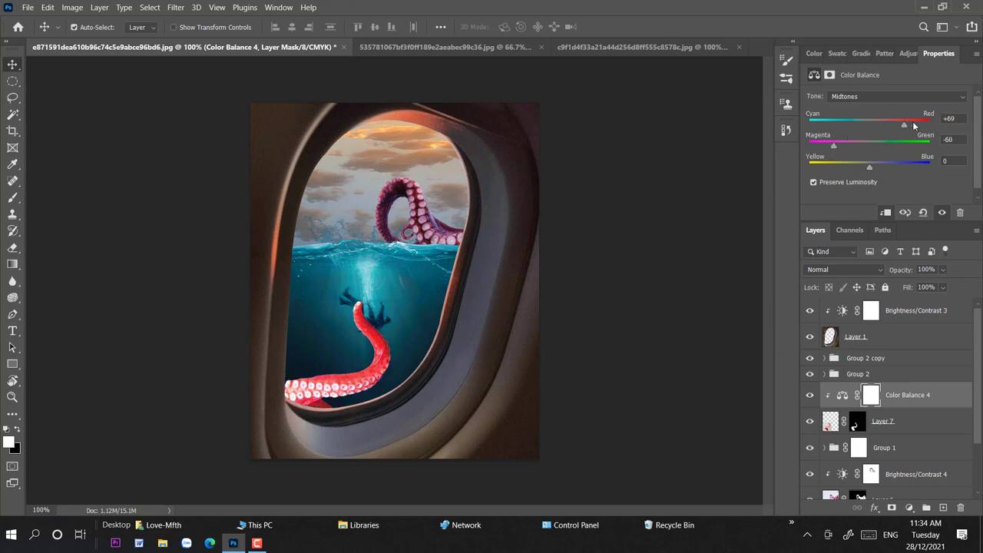
left_click(909, 507)
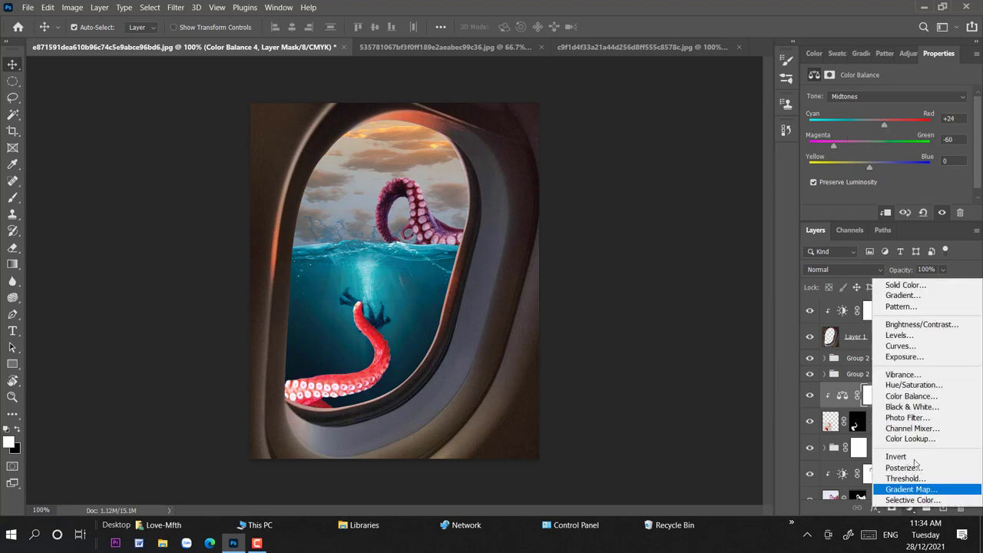
left_click(895, 384)
left_click_drag(887, 170, 875, 171)
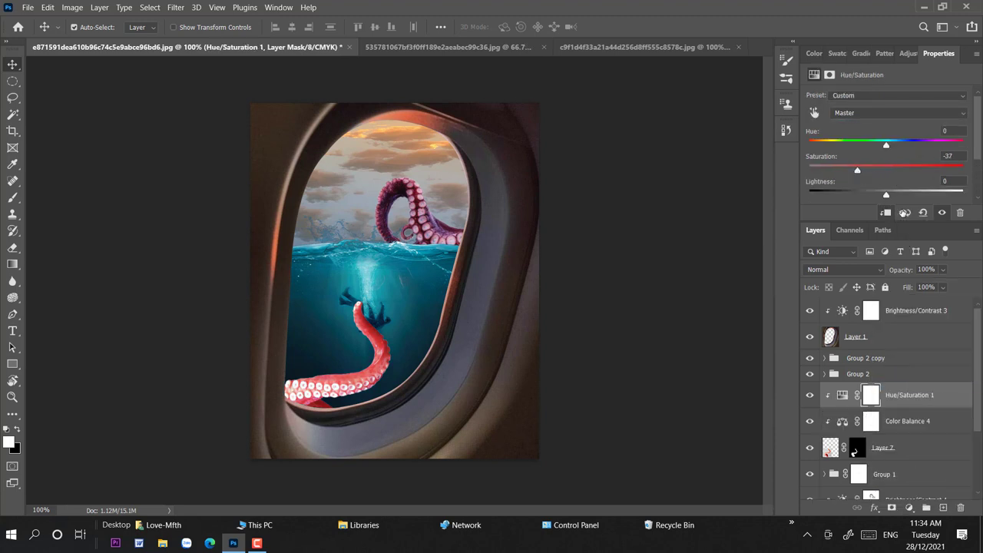
left_click(899, 427)
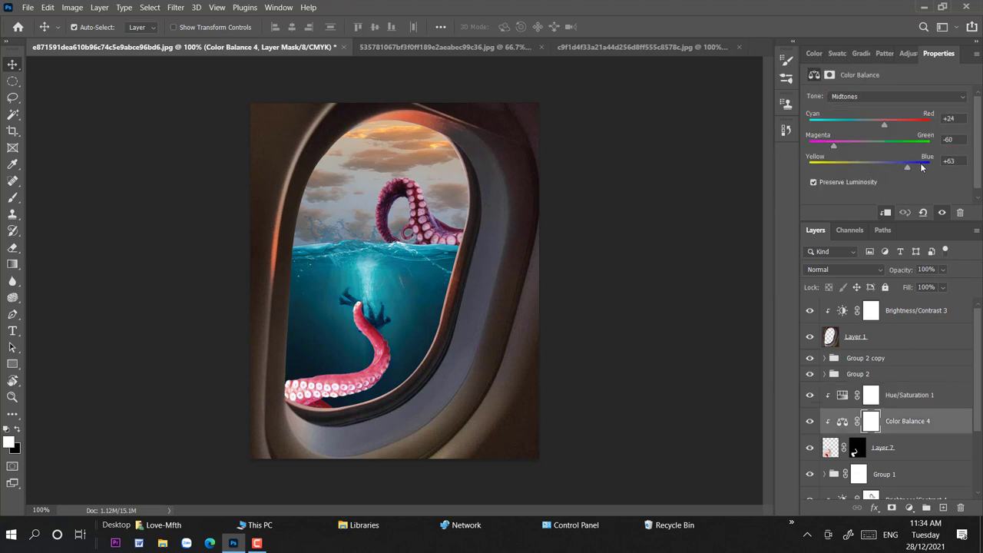
left_click_drag(922, 167, 927, 169)
Add a clipped Brightness/Contrast layer with brightness -122 and raised contrast
left_click(911, 508)
left_click(914, 321)
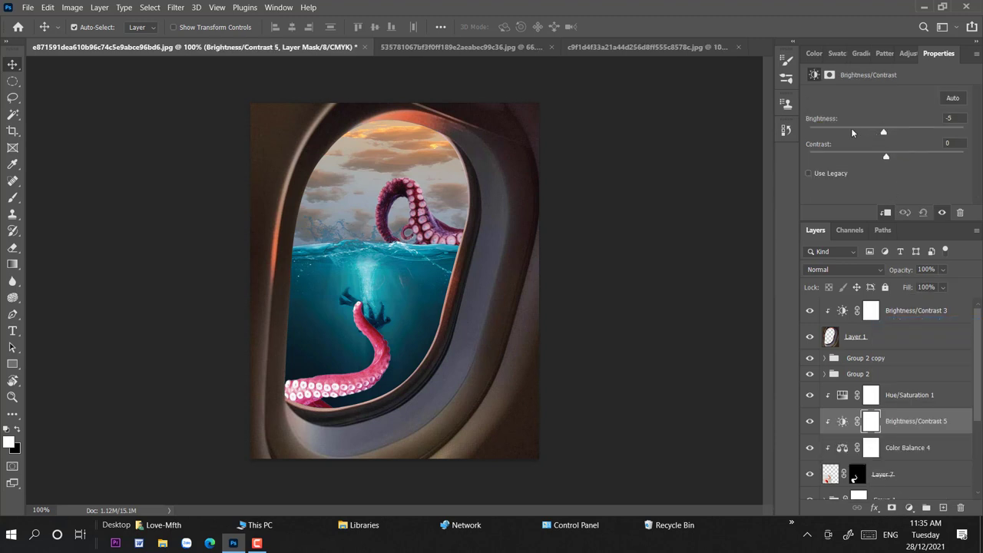
left_click_drag(852, 133, 815, 134)
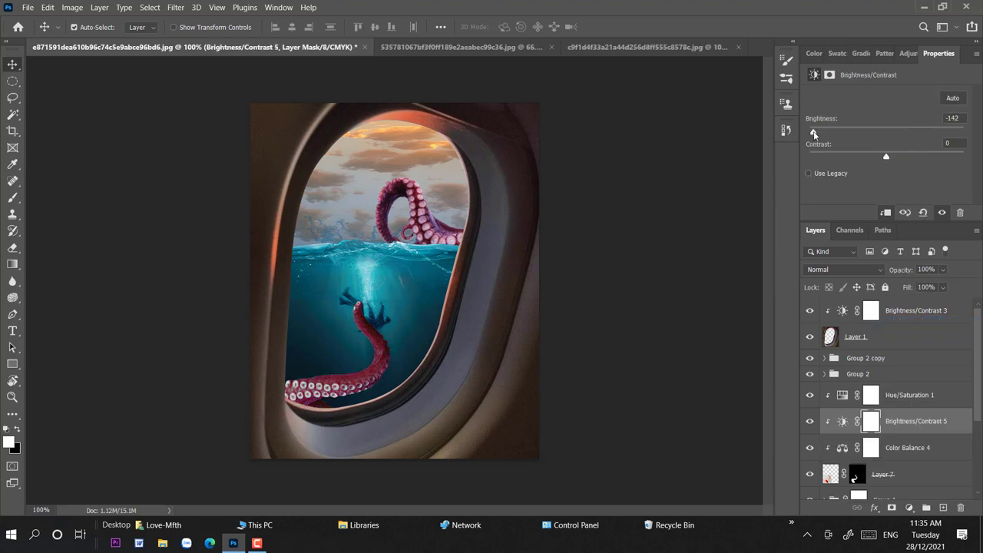
left_click_drag(878, 154, 928, 155)
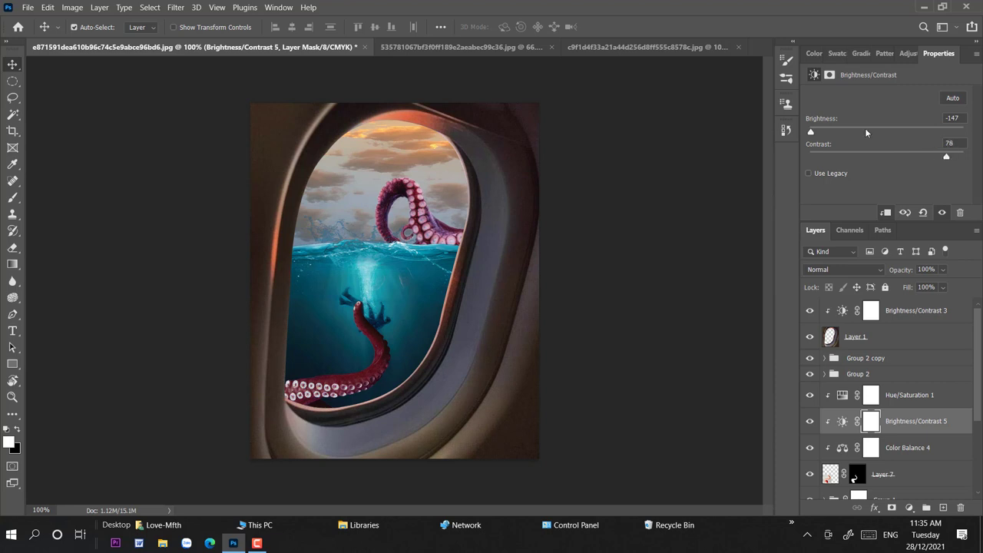
left_click_drag(812, 133, 824, 134)
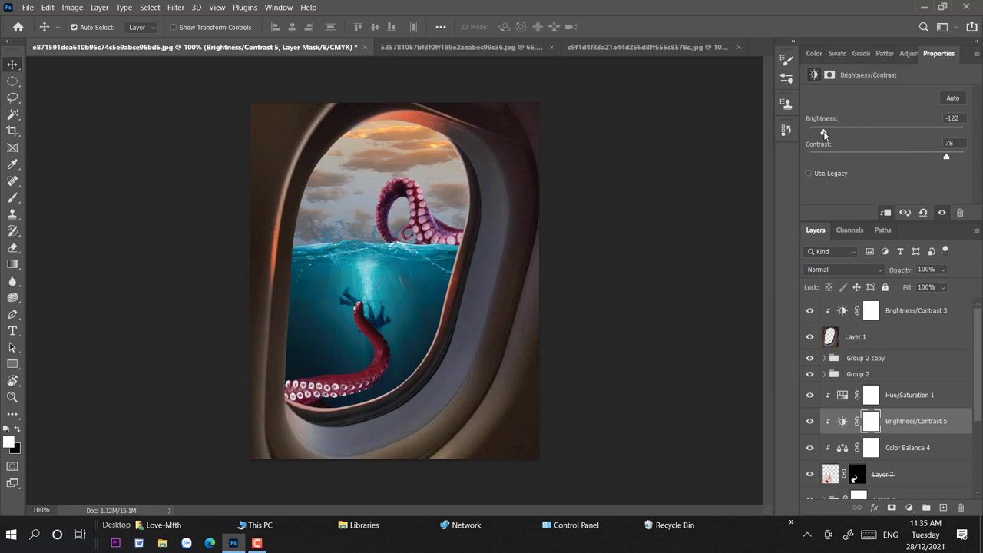
Set the Color Balance magenta-green midtone value to -30
left_click(900, 450)
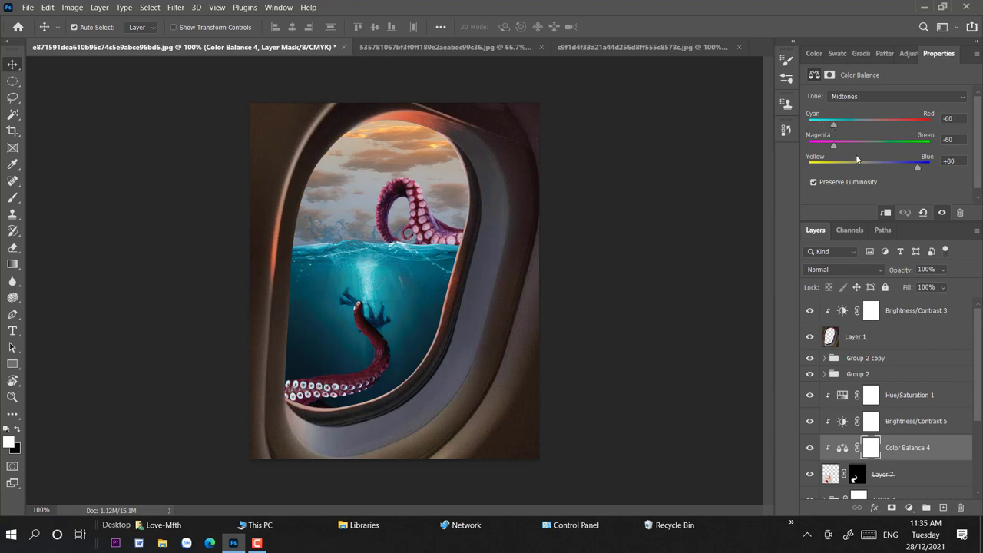
left_click_drag(840, 151, 889, 144)
left_click_drag(833, 143, 851, 143)
Ease back the tentacle's blue tint and zoom in on its suckers
left_click_drag(917, 165, 914, 165)
key("ctrl+plus")
key("ctrl+plus")
mouse_move(108, 432)
left_mouse_down()
mouse_move(531, 140)
mouse_move(531, 154)
left_mouse_up()
Paint black with a 15 px brush on the Brightness/Contrast mask over the suckers
left_click(13, 196)
left_click(54, 198)
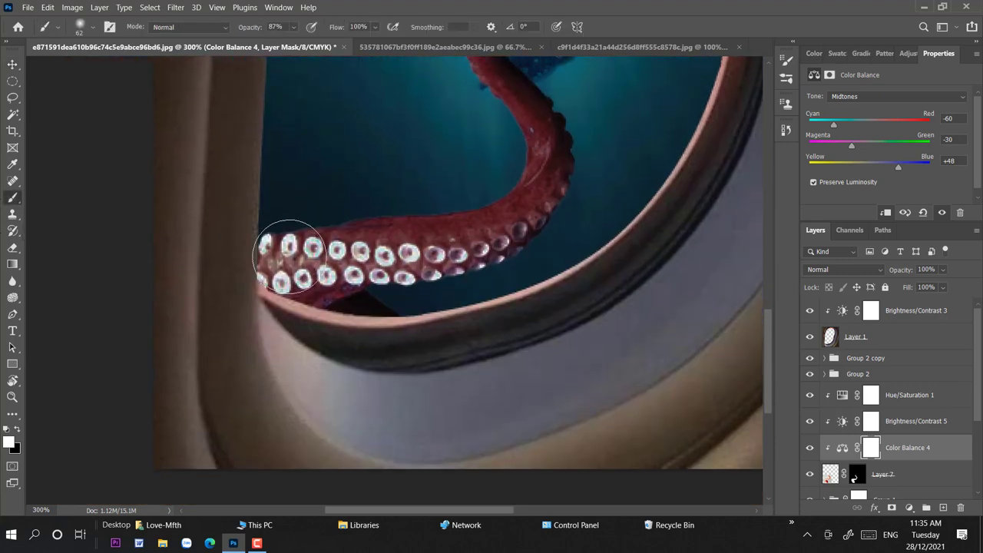
right_click(290, 255)
left_click_drag(362, 285, 355, 285)
left_click(17, 429)
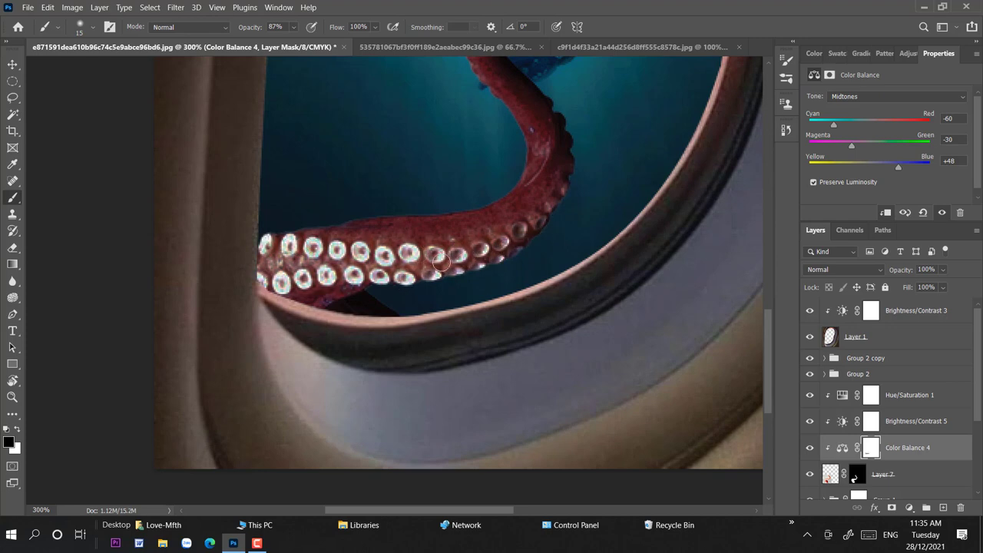
left_click(861, 394)
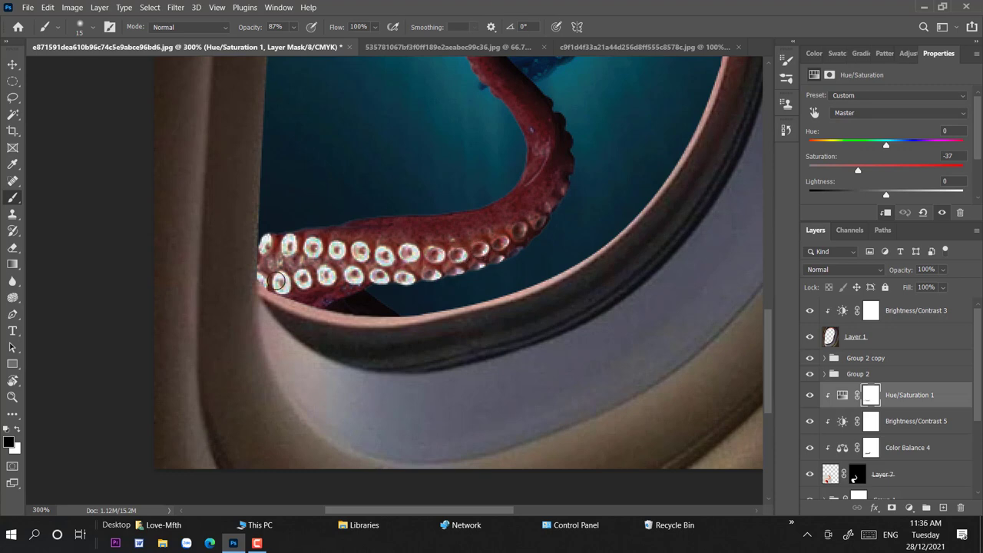
left_click(871, 421)
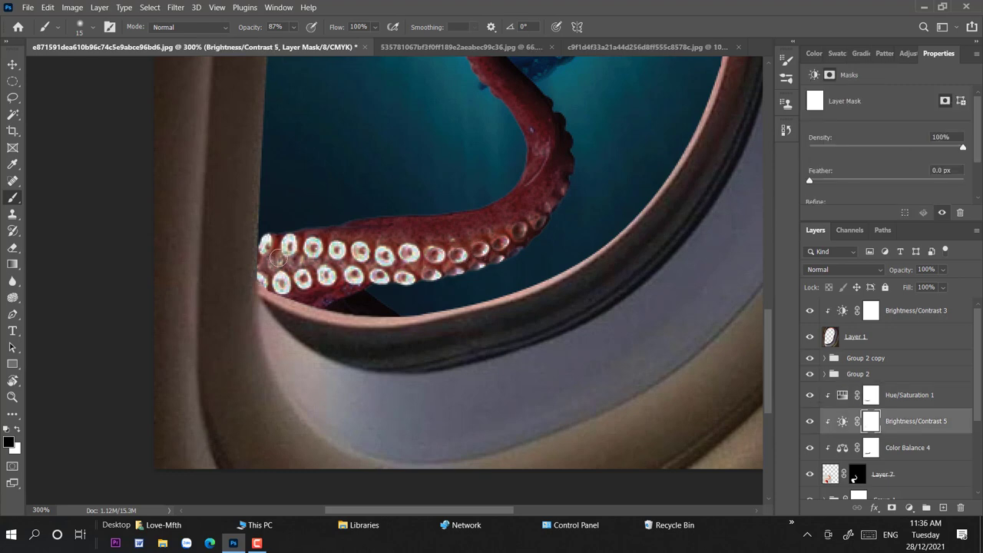
mouse_move(261, 250)
left_mouse_down()
mouse_move(521, 231)
mouse_move(484, 257)
mouse_move(273, 284)
left_mouse_up()
Lower the brush opacity to 34%, switch to white, and review the tentacle at different zooms
key("ctrl+minus")
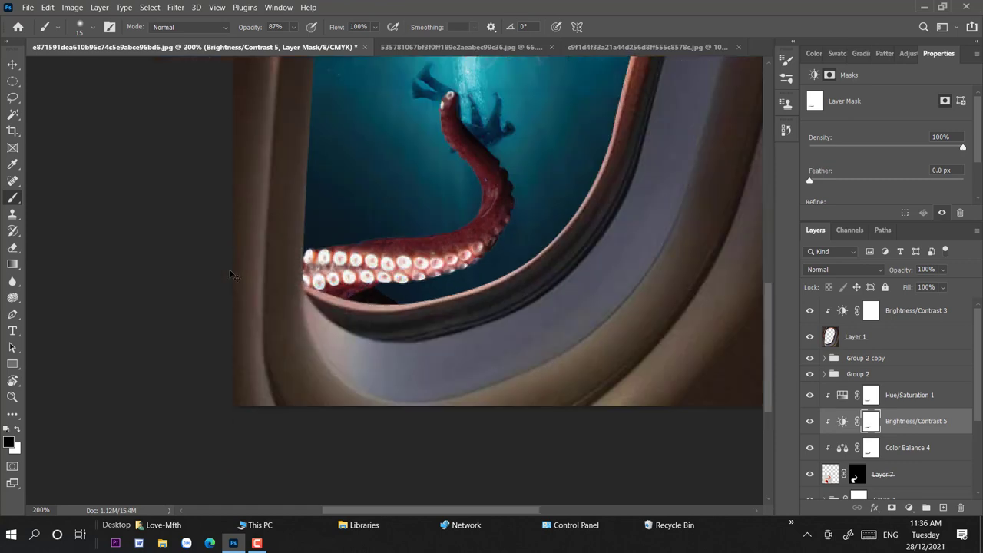
scroll(229, 269, "down", 3)
scroll(230, 272, "up", 3)
left_click_drag(547, 158, 547, 125)
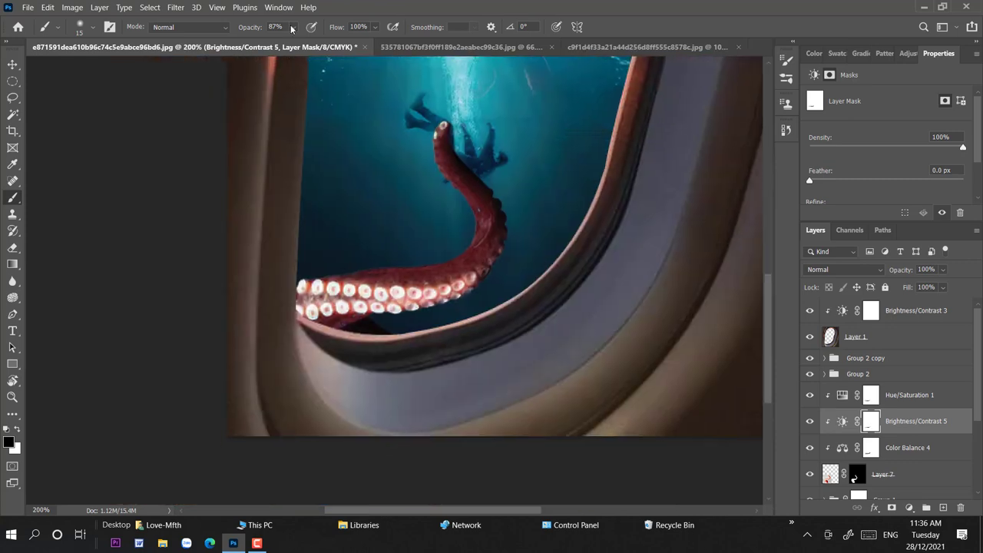
left_click_drag(242, 31, 202, 31)
key("x")
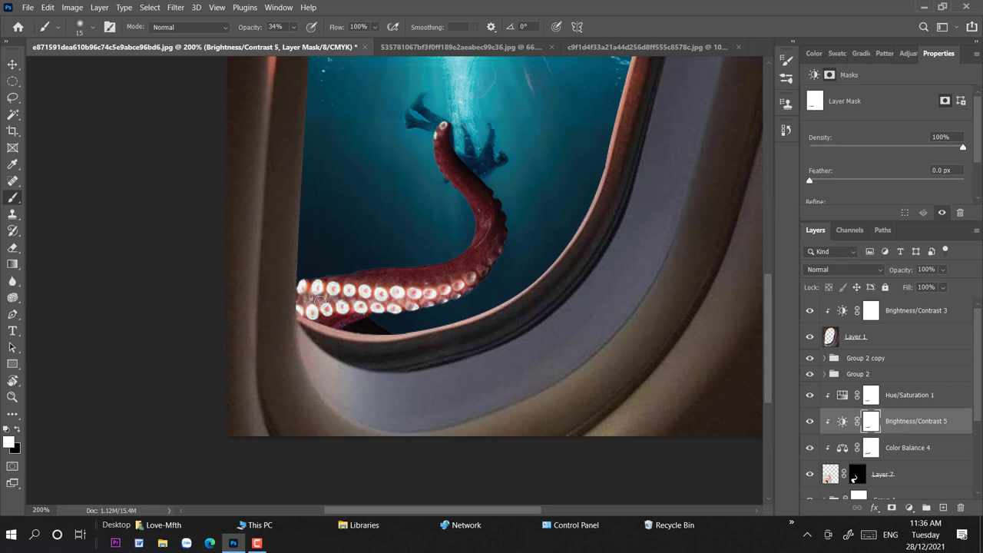
key("ctrl+minus")
key("ctrl+minus")
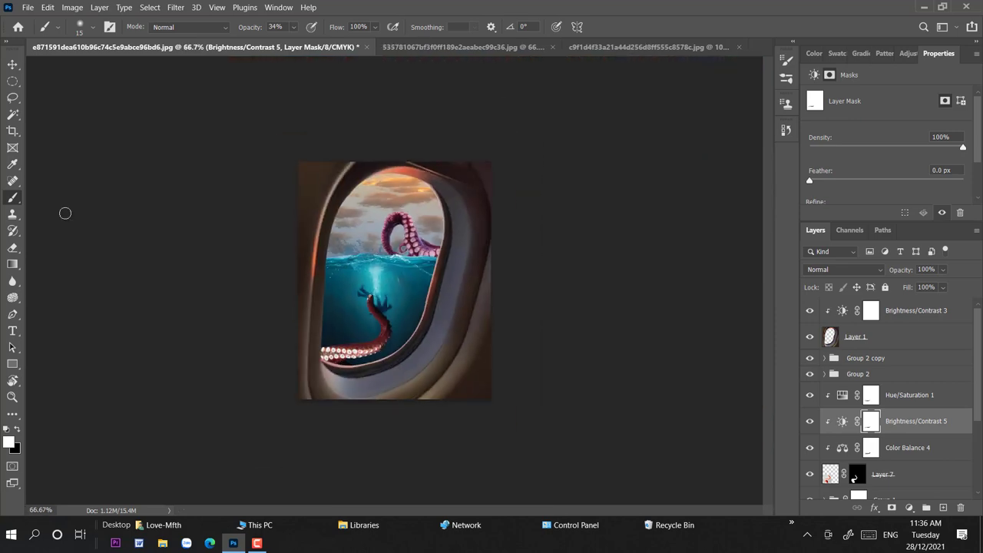
key("ctrl+plus")
key("ctrl+plus")
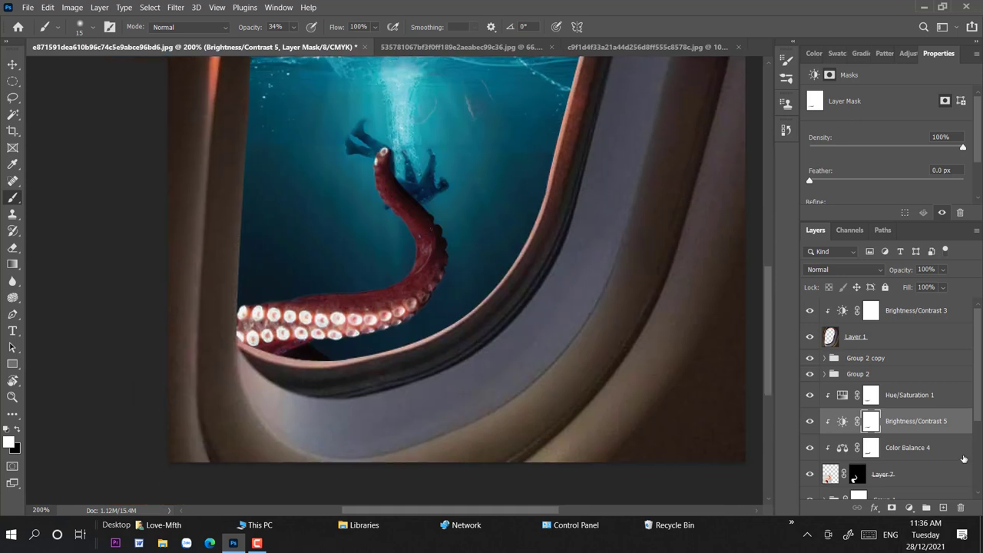
Paint black on Layer 7's mask with a 56 px brush at 9% opacity along the tentacle underside
left_click(859, 475)
left_click(16, 430)
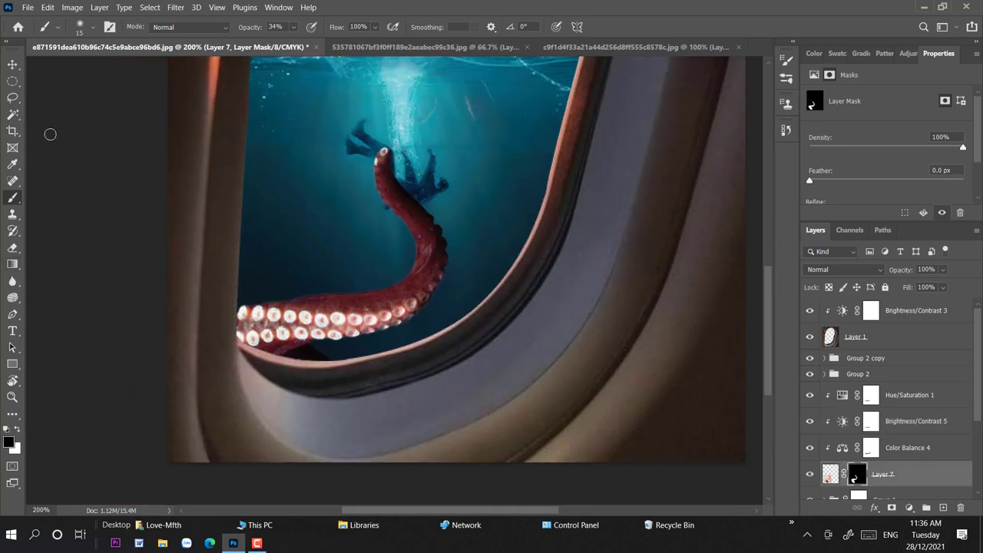
right_click(293, 127)
left_click_drag(391, 168, 408, 167)
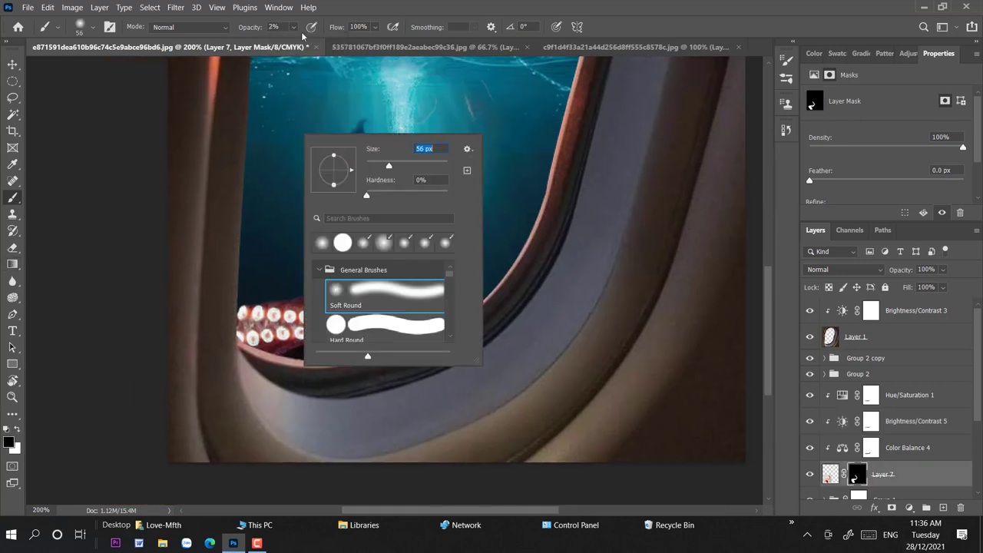
left_click_drag(293, 27, 302, 43)
left_click_drag(250, 322, 399, 319)
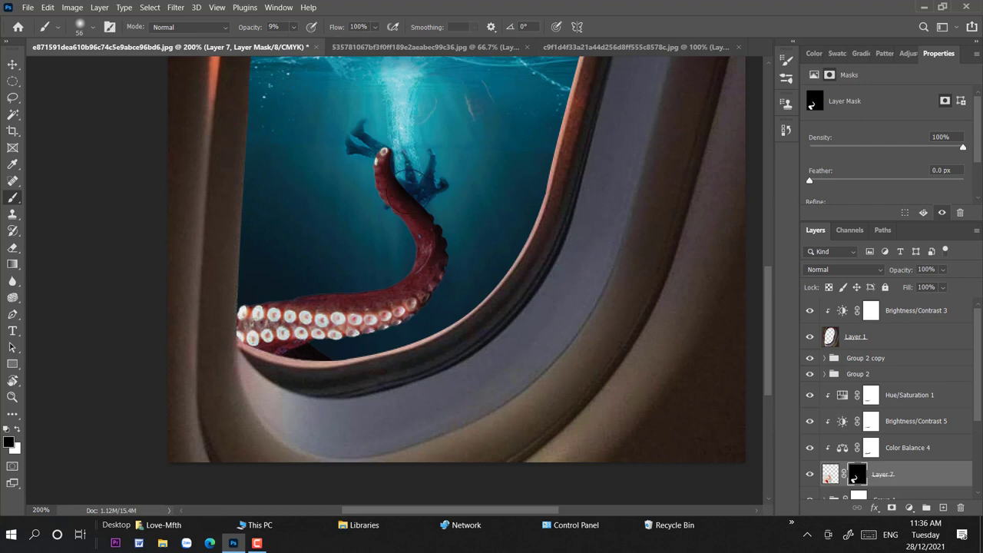
left_click_drag(444, 295, 231, 311)
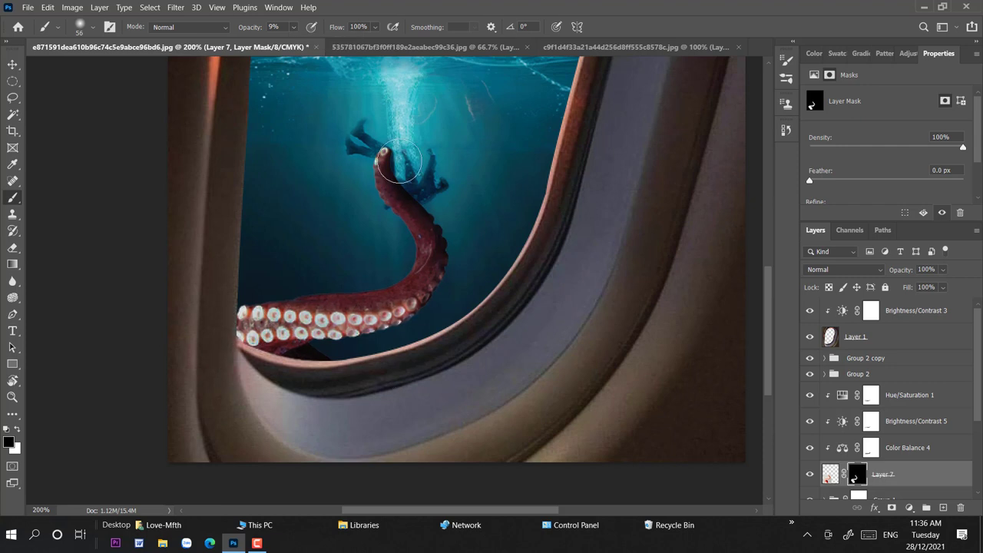
Fade more of the underside near the rim with a 15 px brush at 17% opacity
right_click(578, 274)
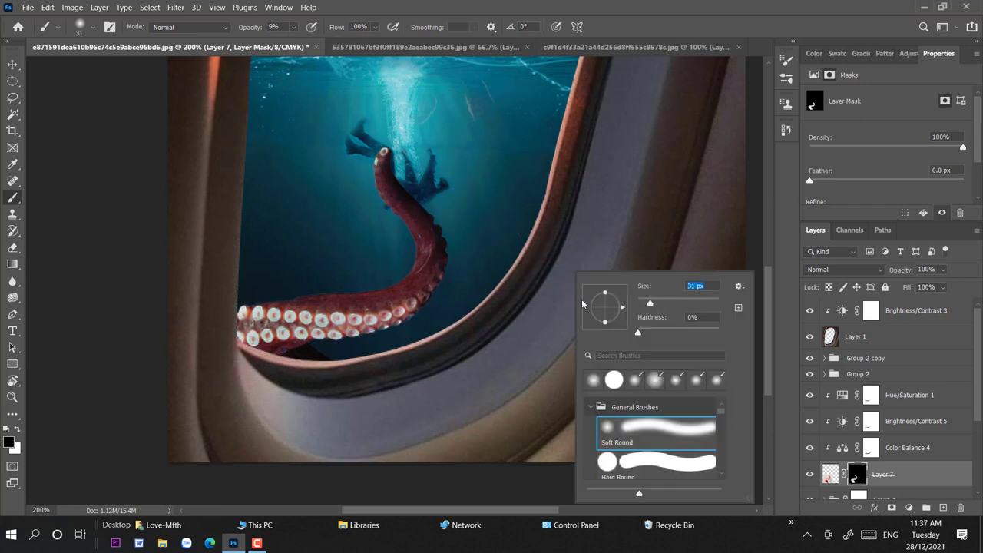
left_click_drag(660, 301, 650, 302)
key("ctrl+plus")
key("ctrl+plus")
right_click(277, 261)
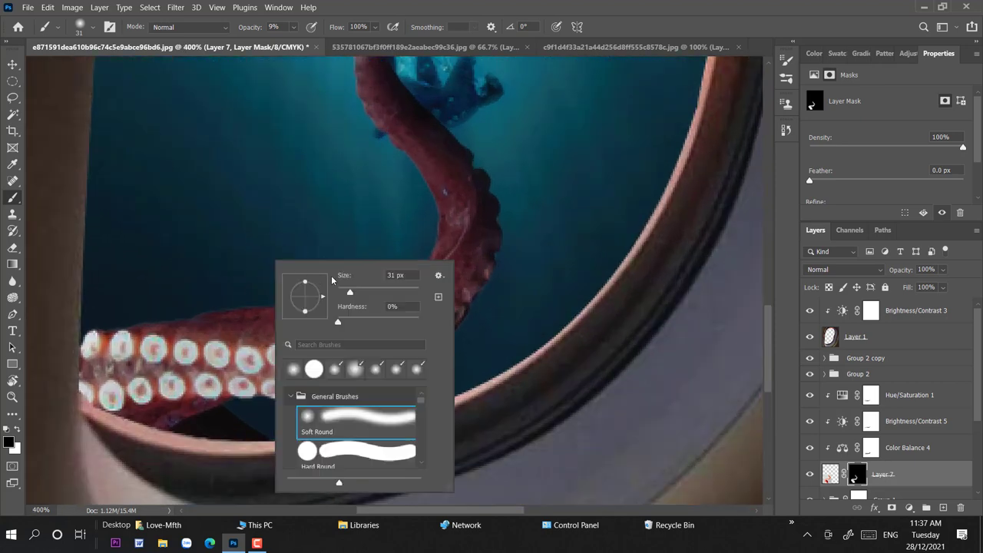
left_click_drag(350, 292, 344, 292)
key("Return")
key("1")
key("7")
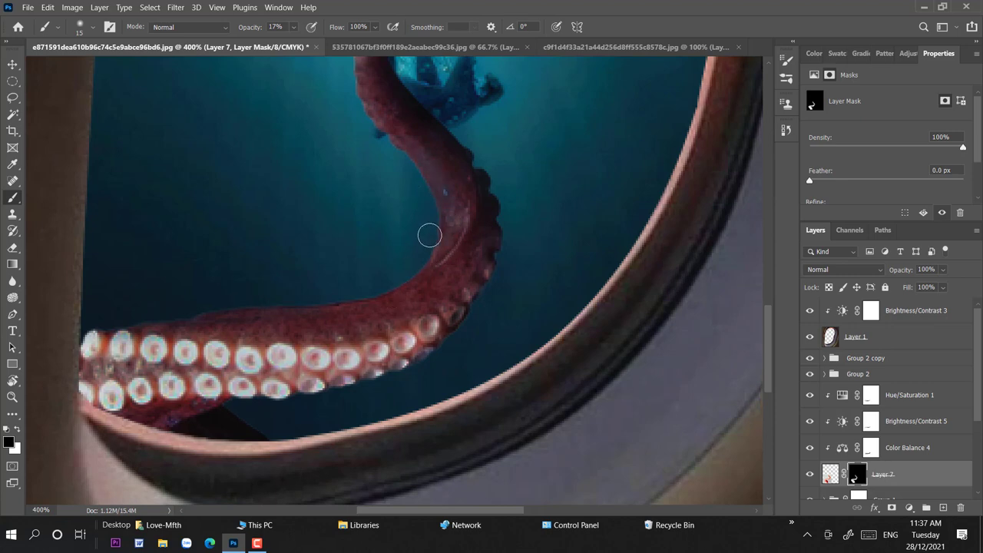
left_click_drag(300, 180, 328, 267)
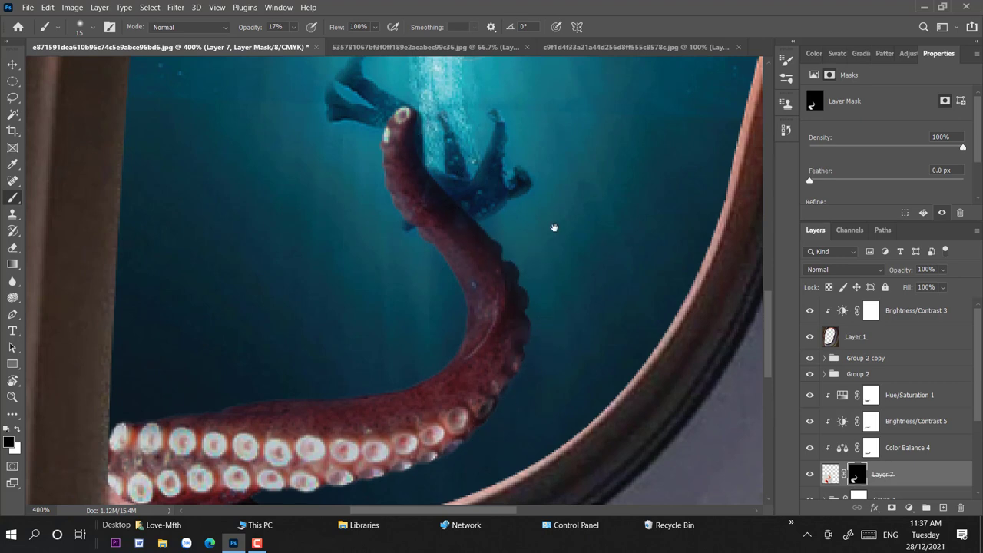
scroll(551, 220, "down", 4)
left_click_drag(464, 306, 235, 336)
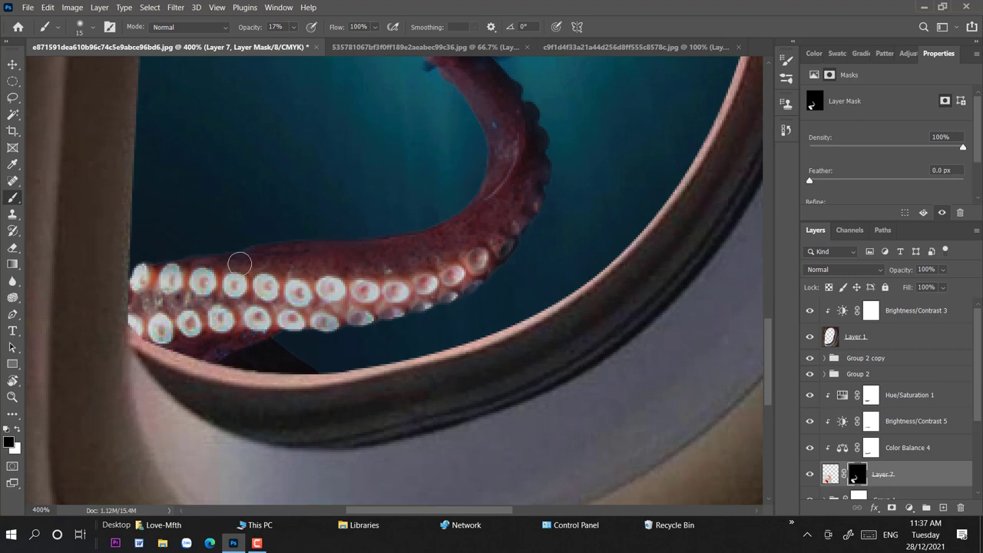
scroll(383, 281, "down", 3)
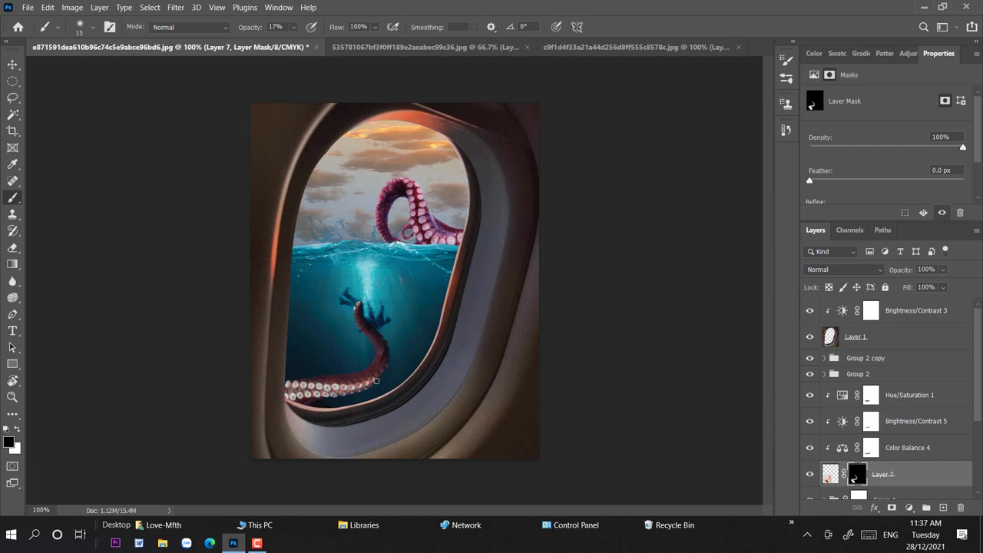
Select Layer 2 and Layer 3's mask in Group 2, then target Layer 7's mask with the brush
left_click(13, 64)
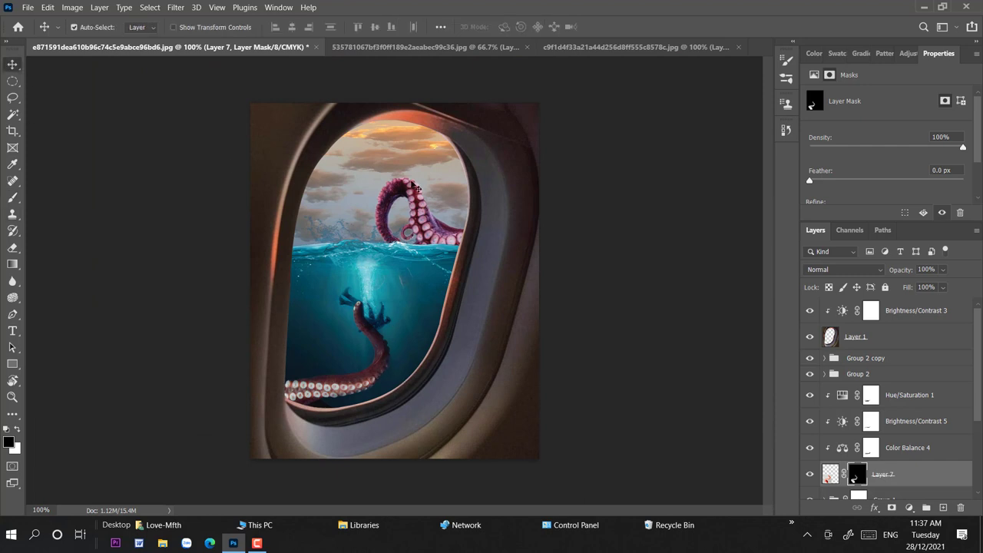
left_click(825, 374)
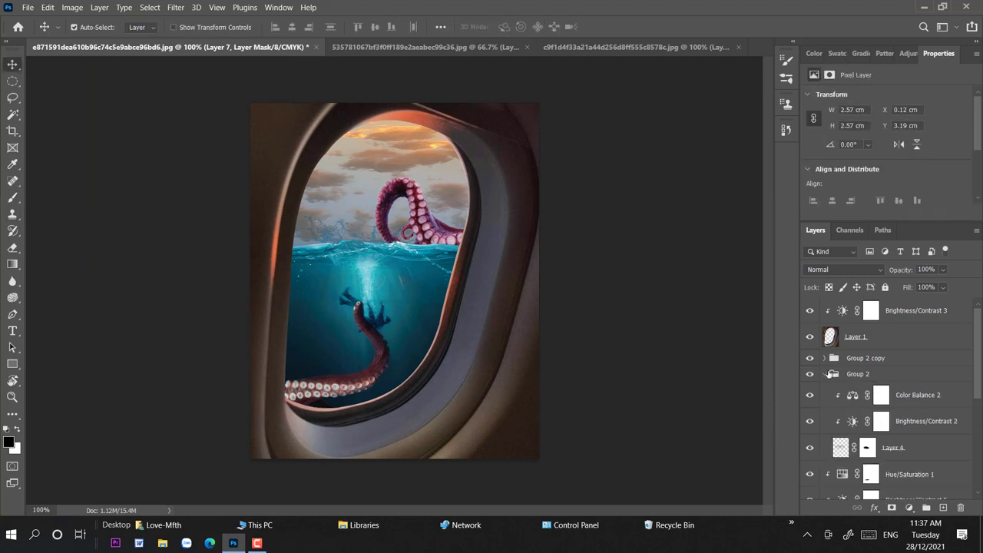
left_click(384, 321)
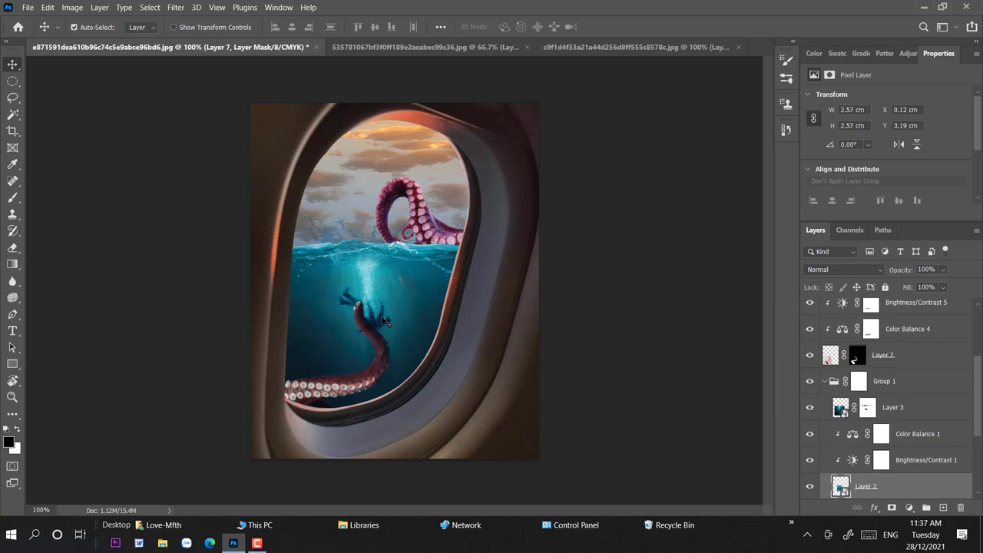
left_click(867, 408)
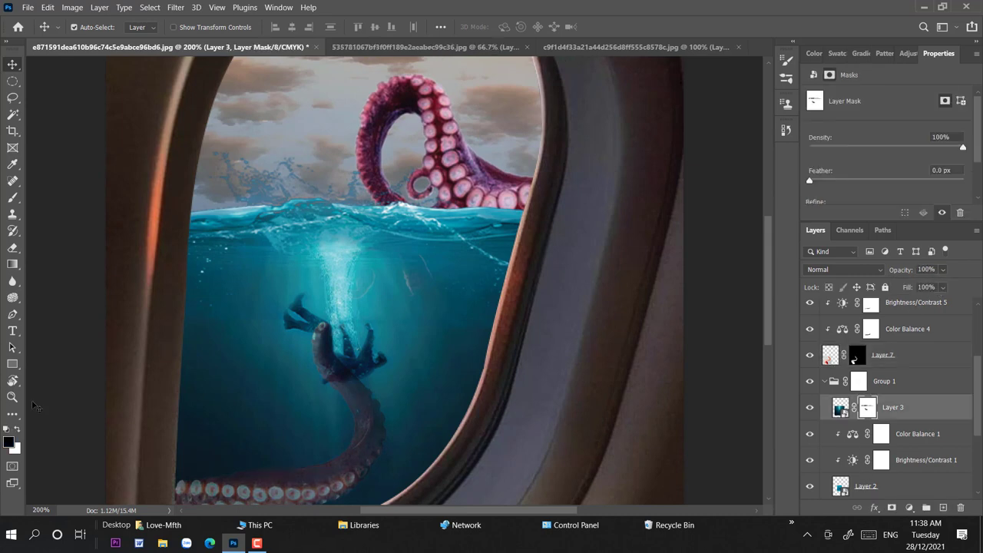
left_click(12, 198)
scroll(67, 252, "up", 2)
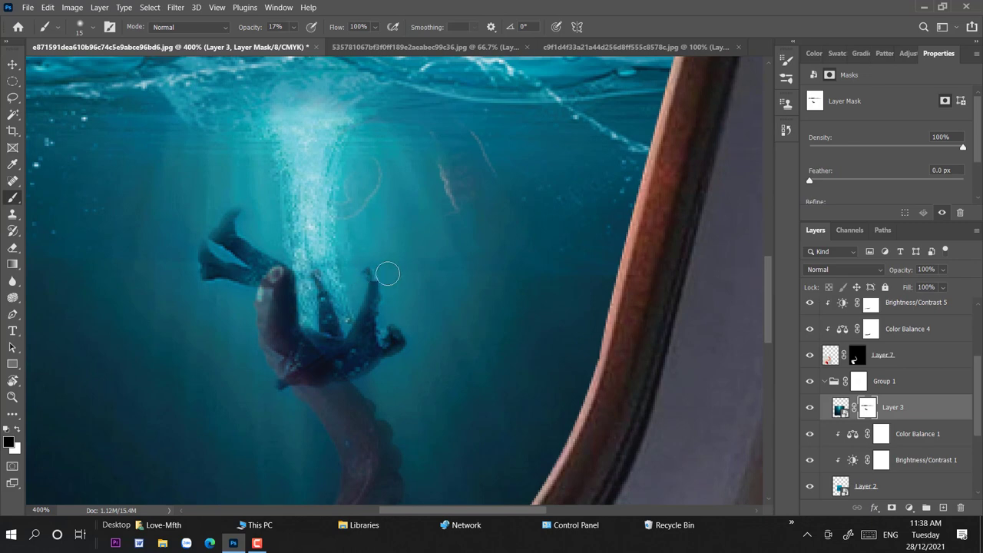
left_click(868, 355)
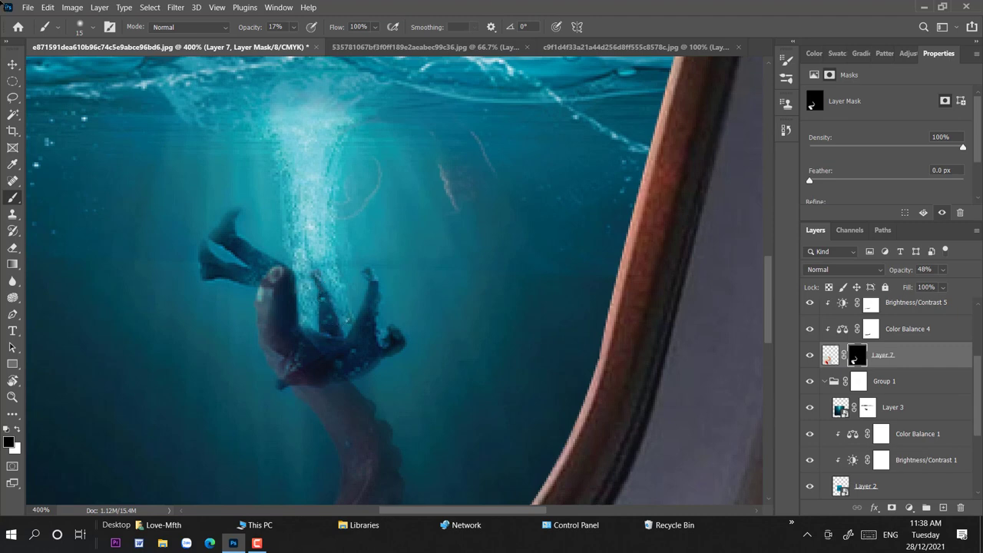
Set Layer 7 back to 100% opacity and warp the tentacle tip upward around the man
left_click_drag(901, 269, 982, 294)
key("v")
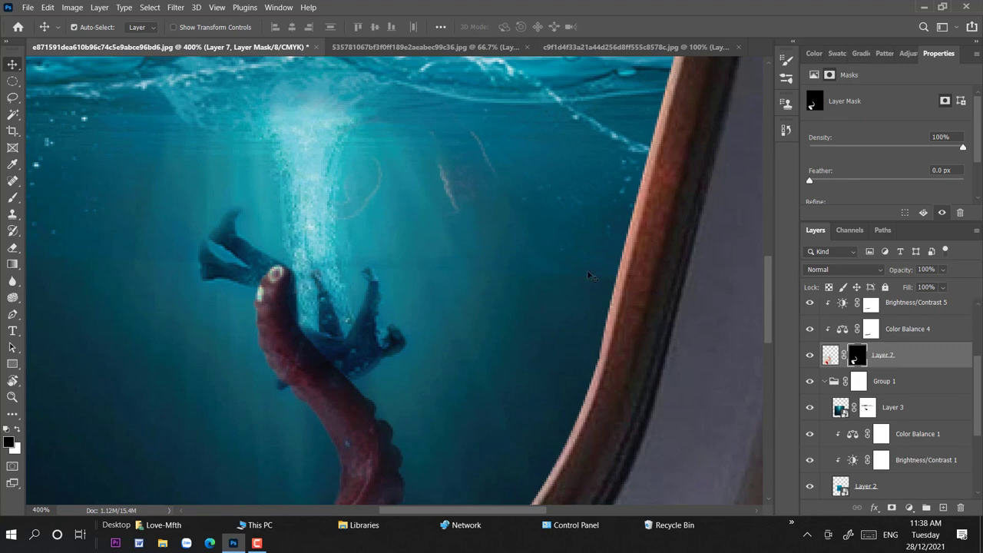
key("ctrl+minus")
key("ctrl+minus")
key("ctrl+minus")
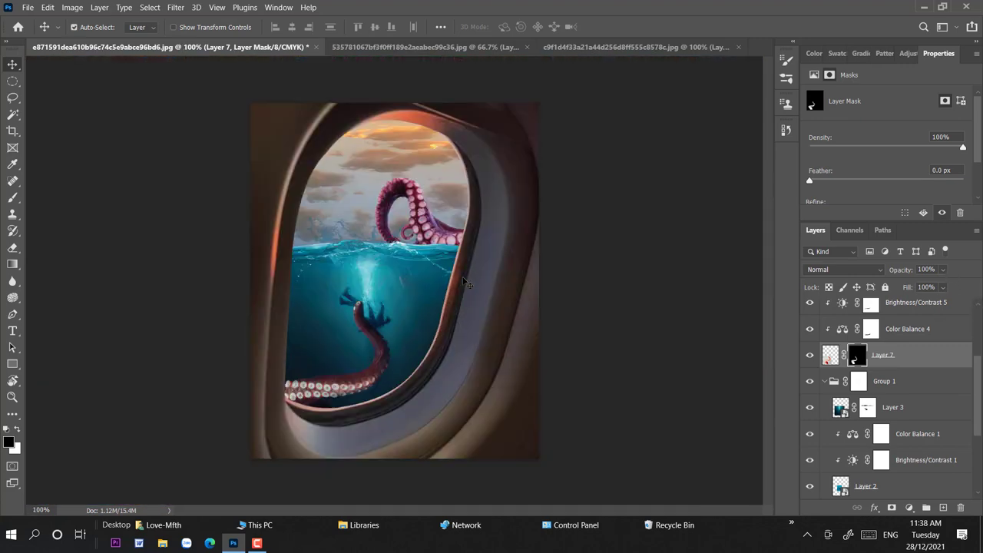
key("ctrl+t")
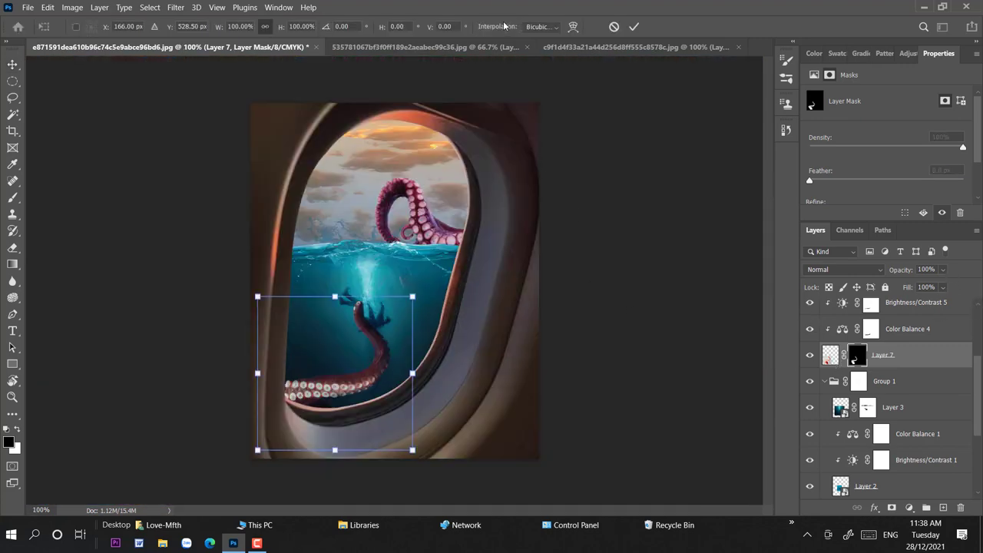
left_click_drag(350, 394, 367, 321)
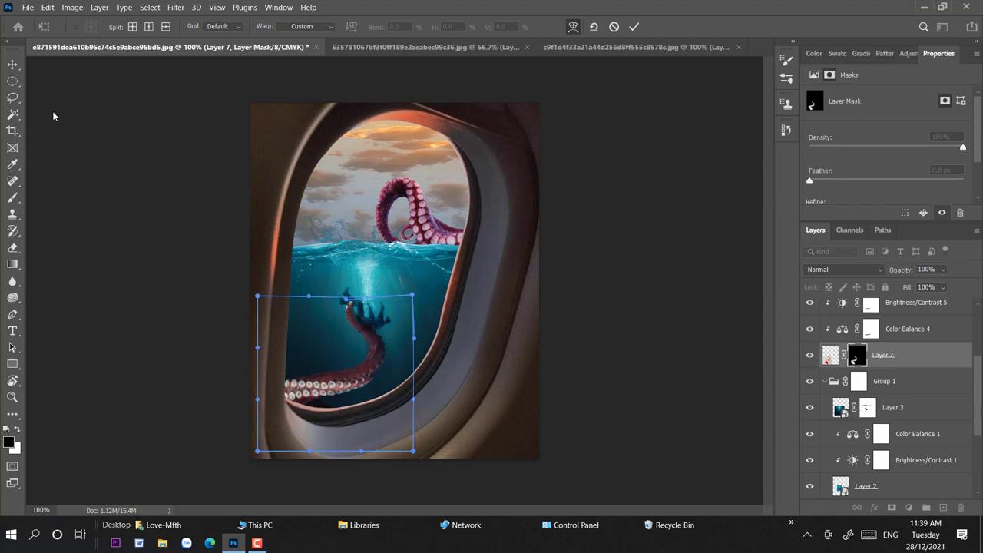
key("Return")
scroll(515, 323, "up", 5)
Set up a 4 px brush at 61% opacity over the sinking man
left_click_drag(516, 322, 615, 123)
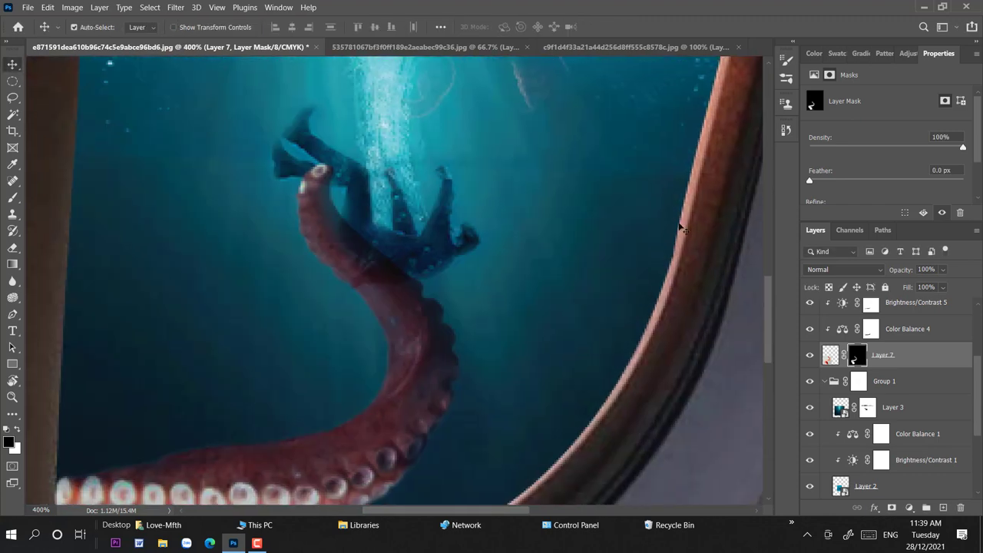
key("b")
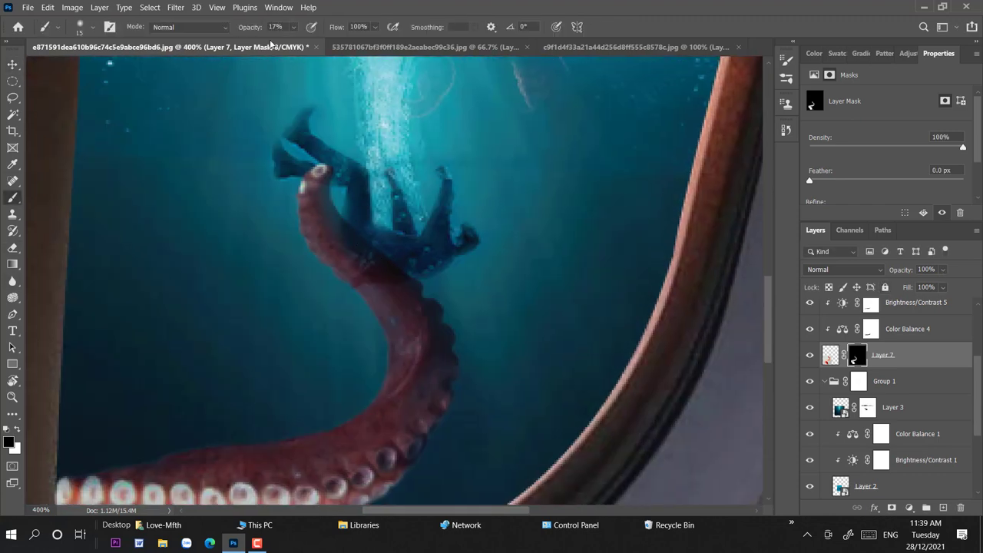
left_click(294, 27)
left_click_drag(307, 42, 322, 41)
left_click(358, 225)
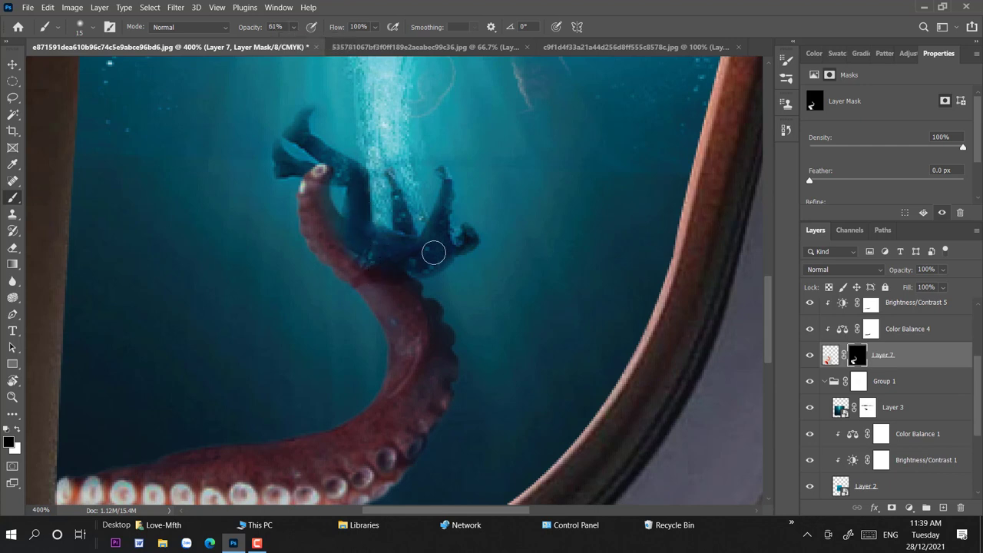
right_click(384, 265)
type("4")
key("Return")
Paint white at 33% opacity with 12 and 6 px brushes to reveal the tentacle edge beneath the man
key("x")
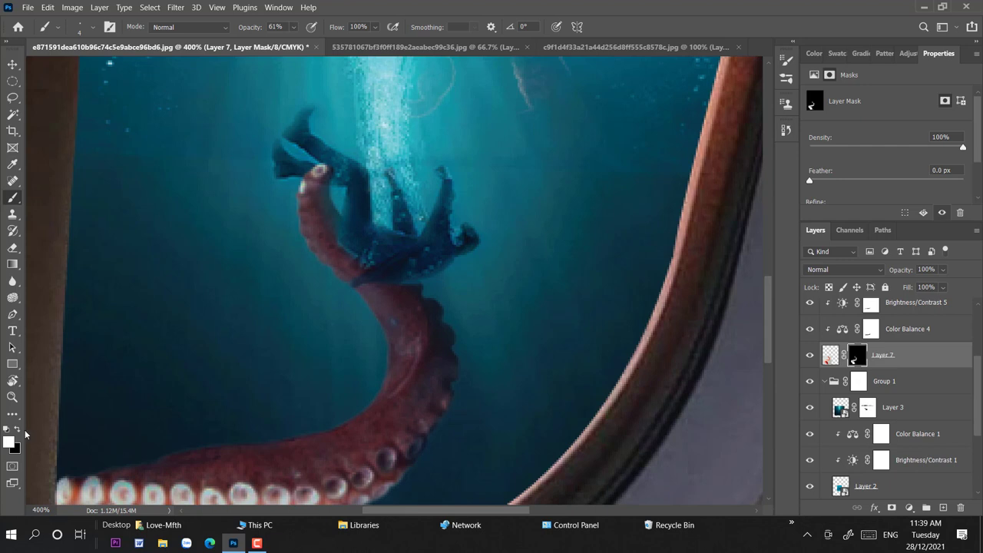
right_click(373, 228)
type("12")
key("Return")
right_click(377, 279)
left_click_drag(293, 27, 287, 49)
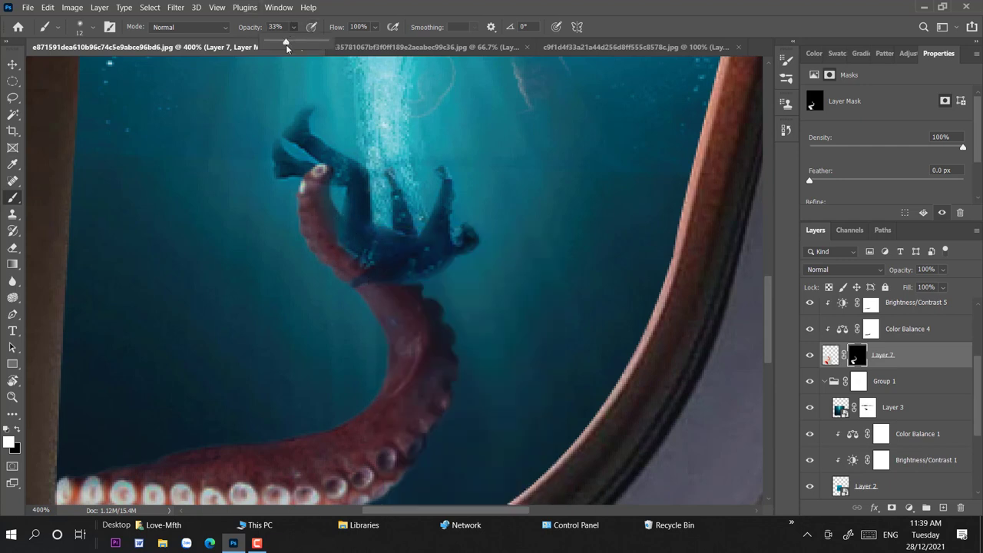
right_click(332, 112)
key("Escape")
right_click(367, 281)
key("Escape")
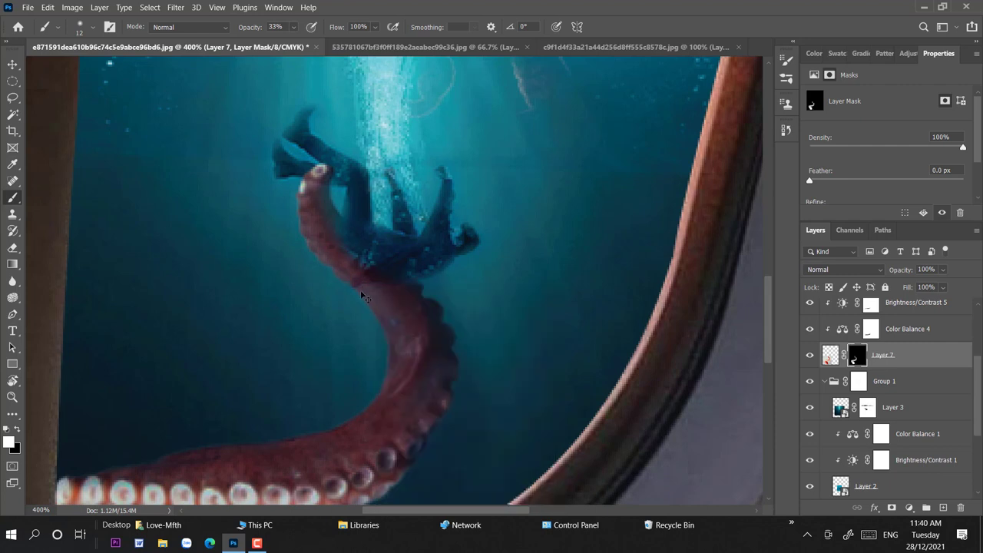
right_click(365, 296)
type("6")
left_click_drag(336, 251, 339, 224)
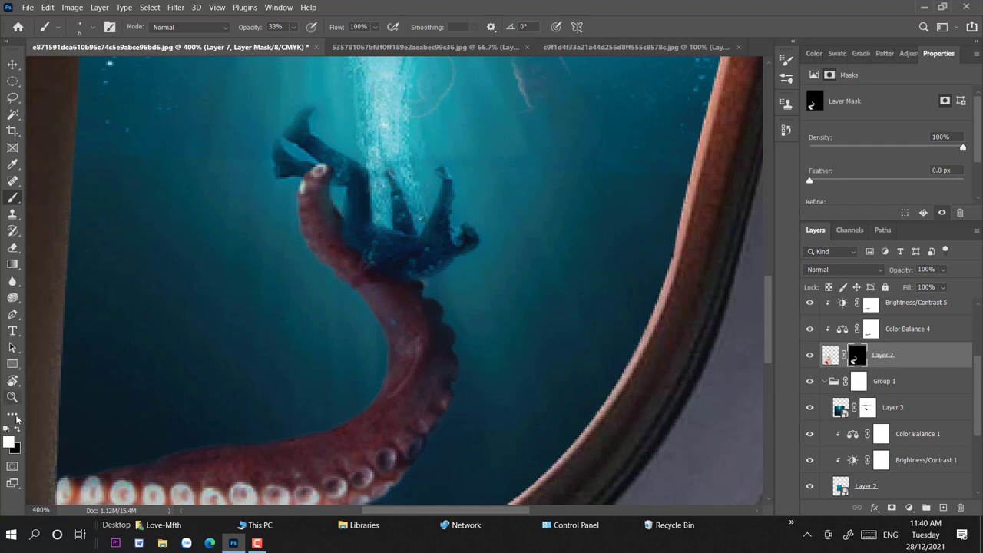
Set a 10 px brush at 11% opacity and toggle the tentacle layer to compare
key("x")
right_click(378, 285)
key("Return")
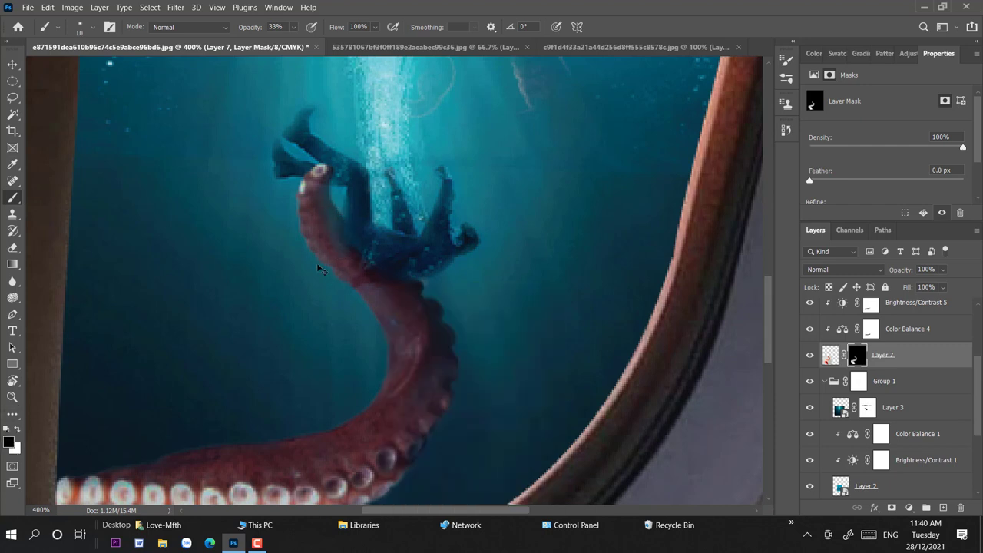
key("1")
key("1")
left_click(16, 429)
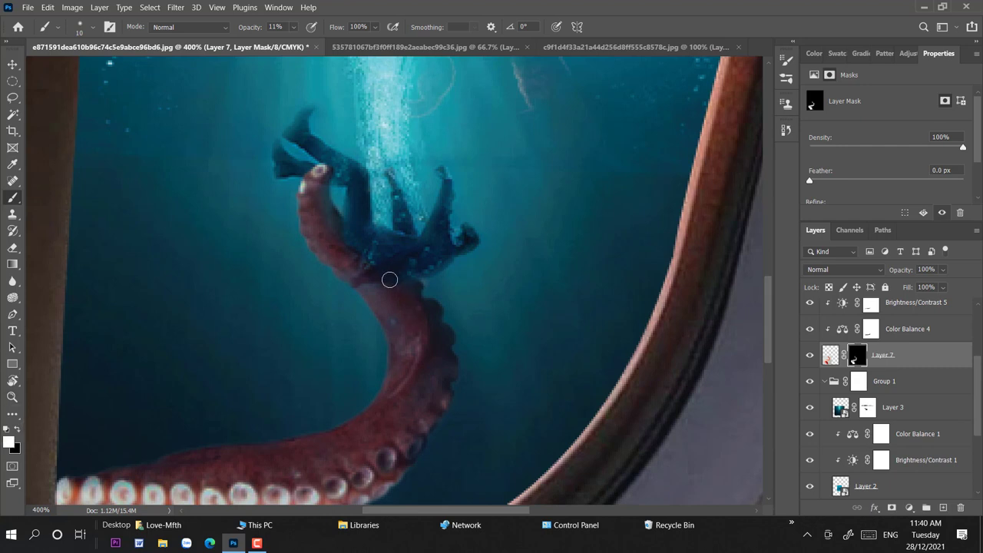
key("v")
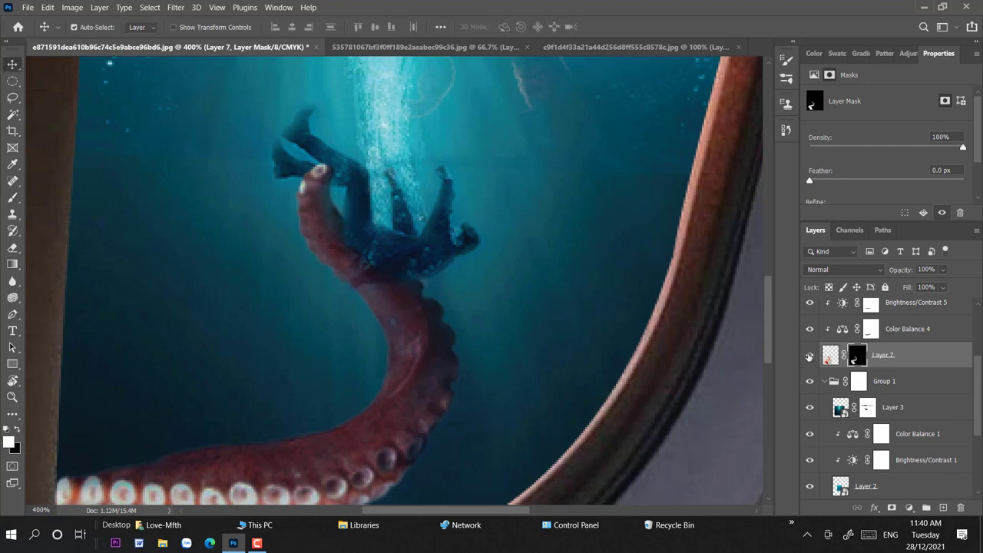
left_click(809, 356)
left_click(809, 355)
Faintly mask the tentacle in black where it meets the man, then zoom out
key("x")
left_click(12, 198)
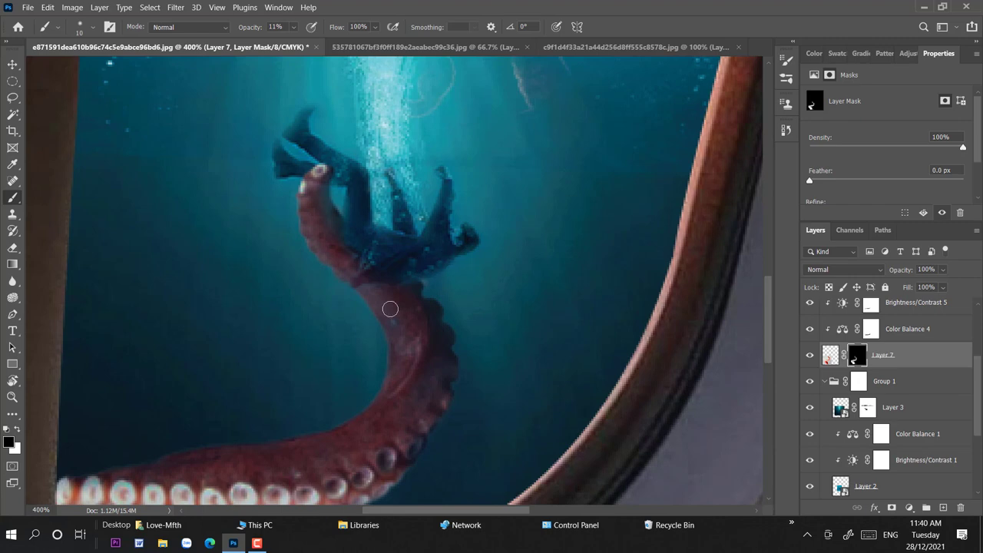
left_click_drag(382, 269, 384, 277)
key("ctrl+minus")
key("ctrl+minus")
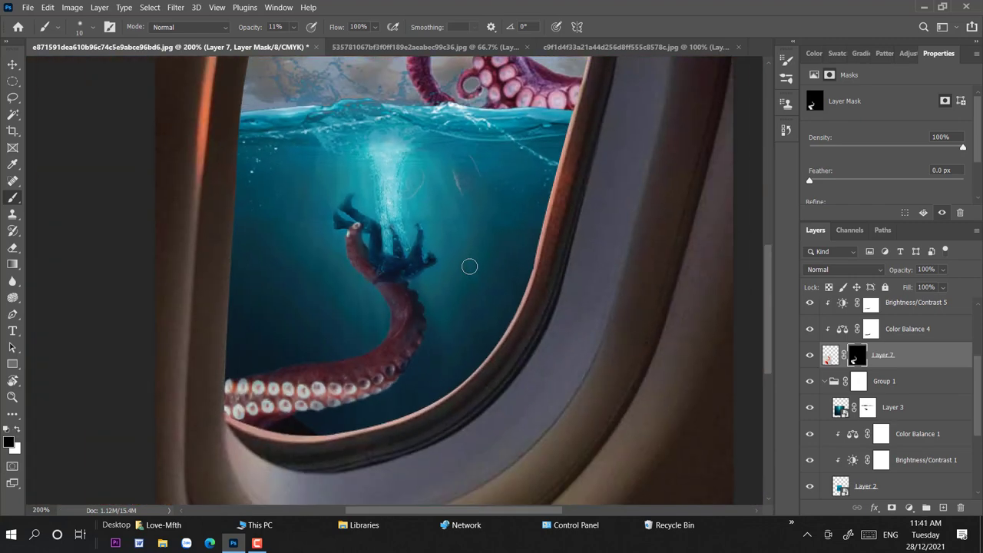
key("ctrl+minus")
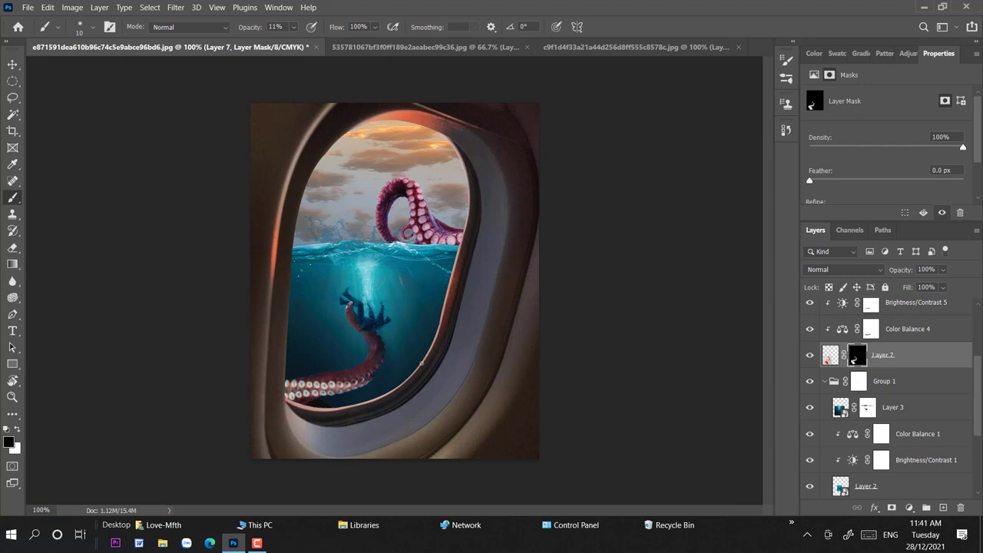
Bring the splash image in as Layer 8, scaled to about half size on the sea surface
key("v")
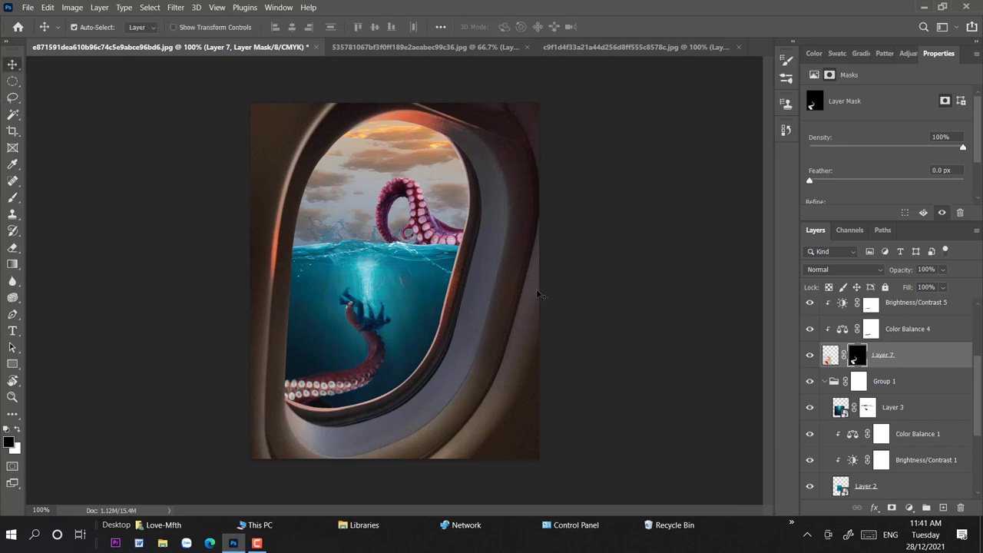
scroll(937, 404, "up", 5)
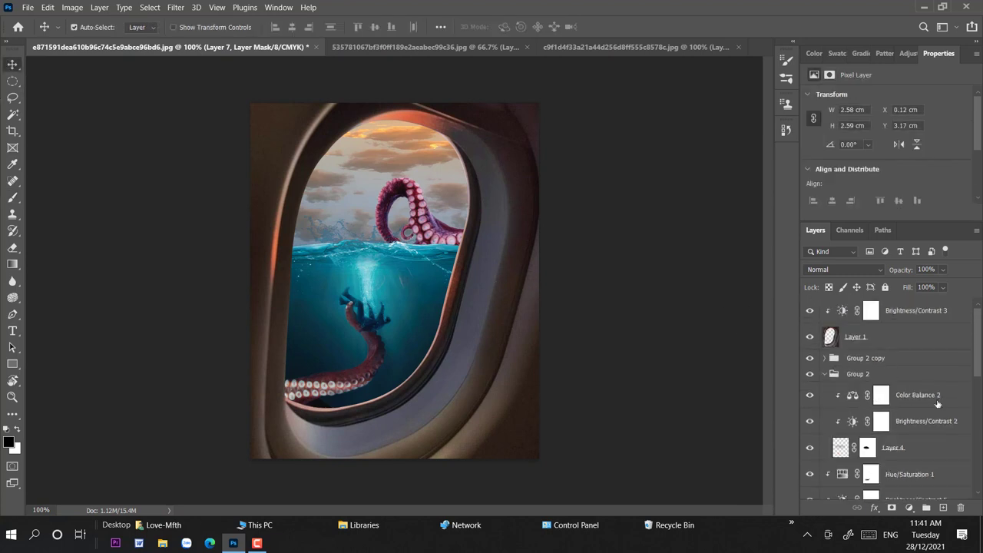
left_click(823, 375)
left_click_drag(252, 116, 488, 202)
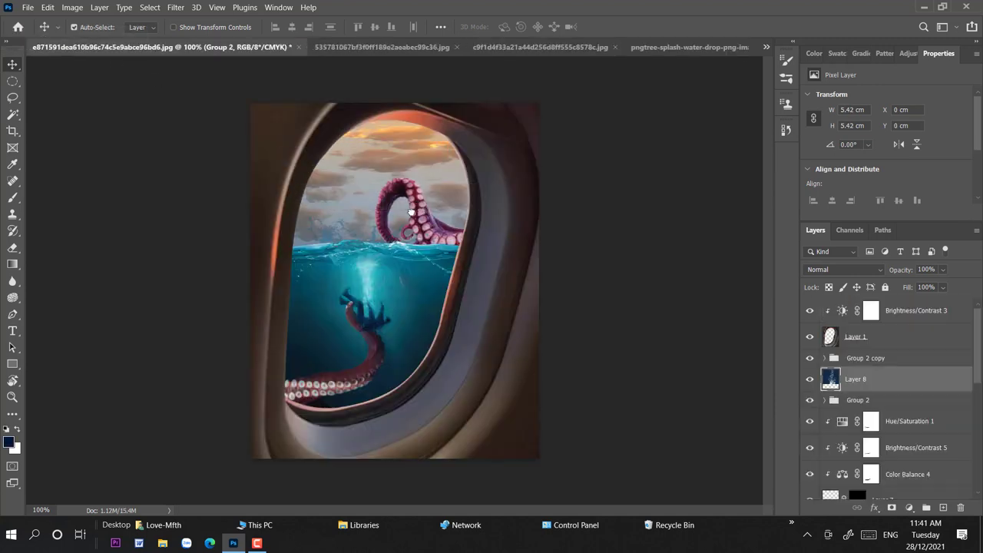
key("ctrl+t")
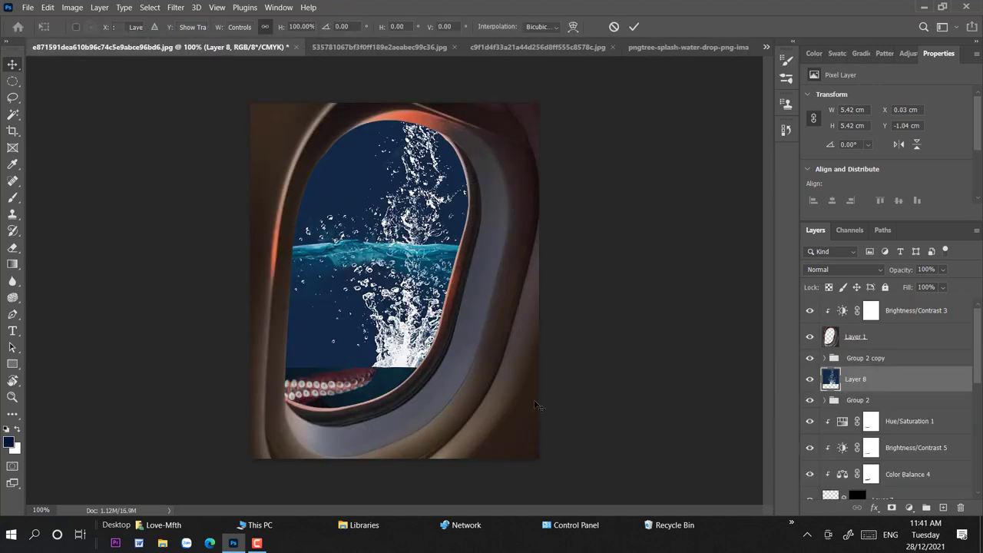
left_click_drag(579, 367, 402, 204)
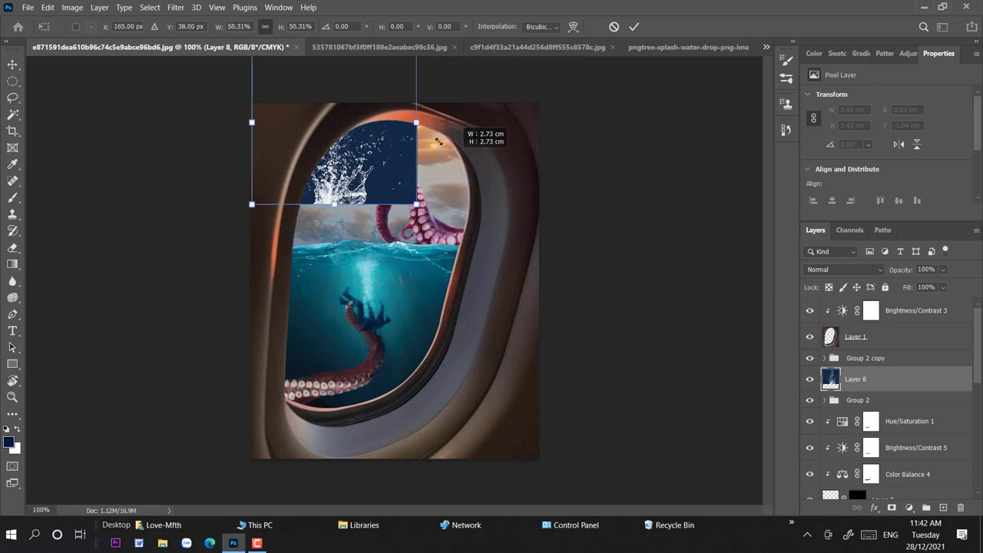
left_click_drag(355, 146, 422, 191)
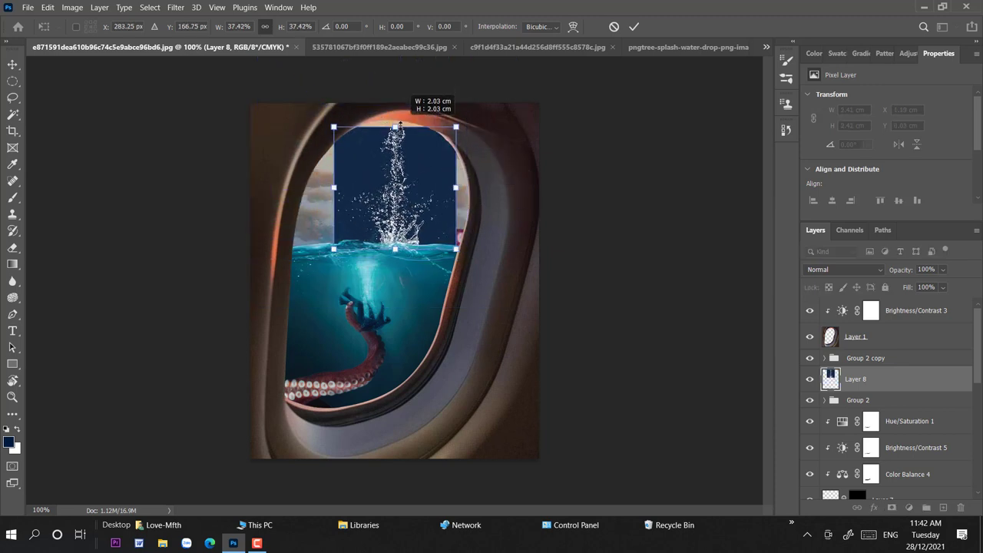
left_click_drag(403, 100, 403, 103)
left_click_drag(413, 189, 409, 185)
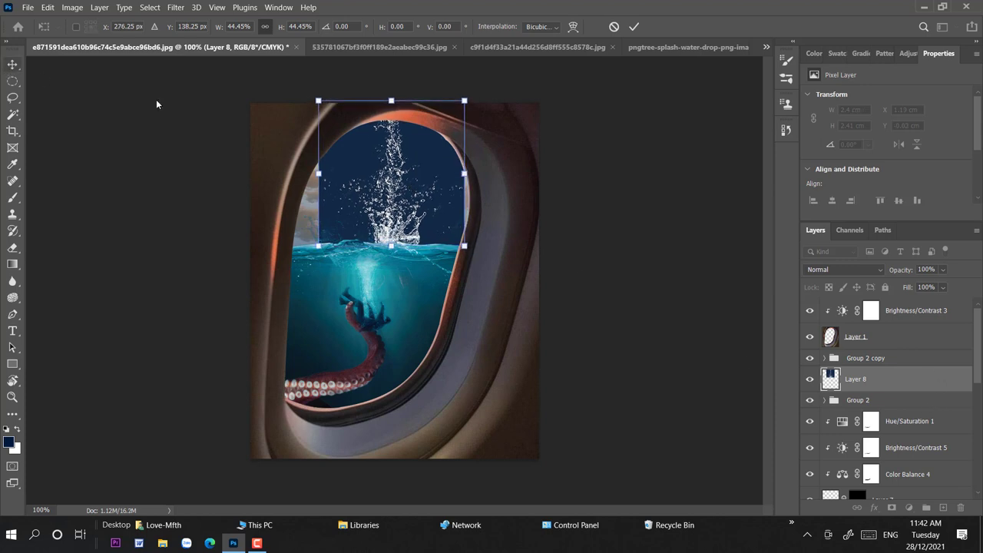
key("Return")
Set the splash to Lighten blend, flip it horizontally and shorten it from the top
left_click(843, 270)
left_click(841, 290)
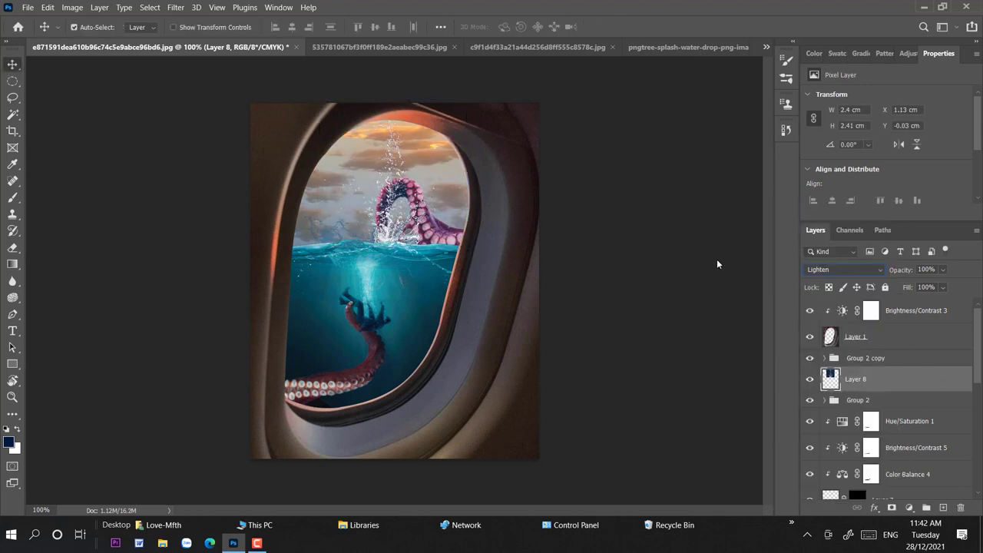
key("ctrl+plus")
scroll(549, 345, "up", 3)
mouse_move(396, 382)
left_mouse_down()
mouse_move(379, 380)
mouse_move(391, 369)
left_mouse_up()
key("ctrl+t")
right_click(378, 372)
left_click(415, 347)
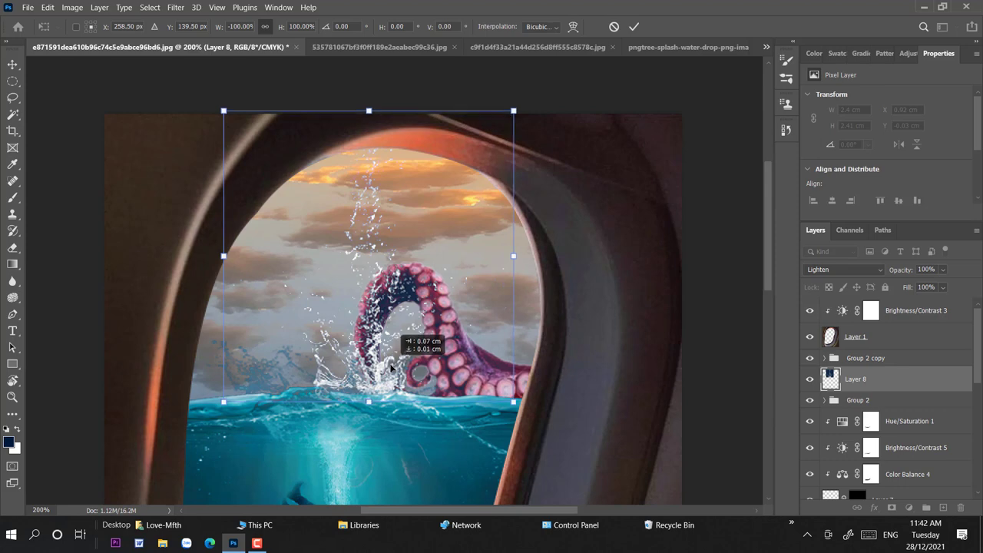
left_click_drag(369, 110, 369, 135)
key("Return")
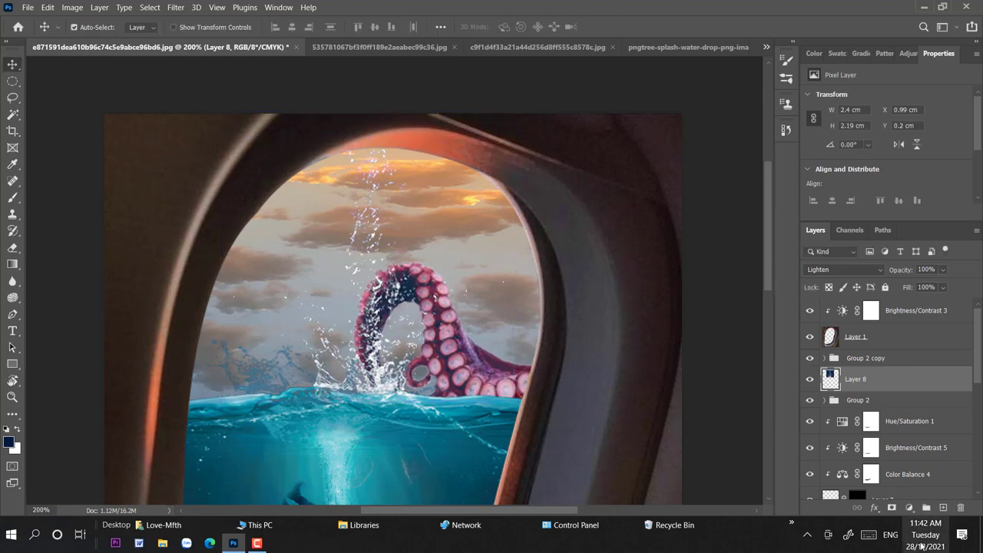
key("ctrl+minus")
Add a Brightness/Contrast adjustment clipped to the splash, with brightness raised to 27
left_click(910, 507)
left_click(907, 326)
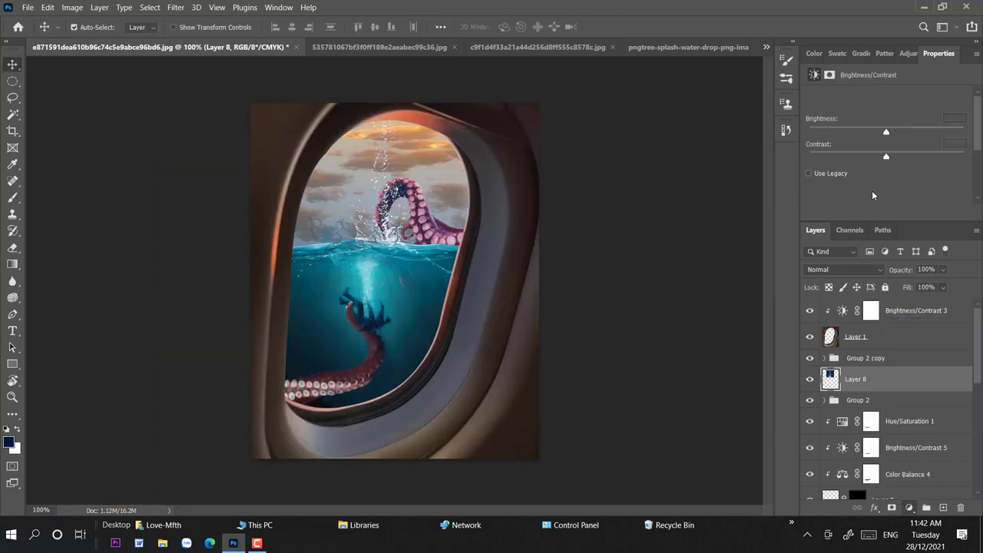
left_click(885, 212)
mouse_move(897, 131)
left_mouse_down()
mouse_move(918, 156)
mouse_move(904, 132)
left_mouse_up()
Add a mask to the splash layer and hide the top of the splash plume
left_click(884, 405)
left_click(892, 508)
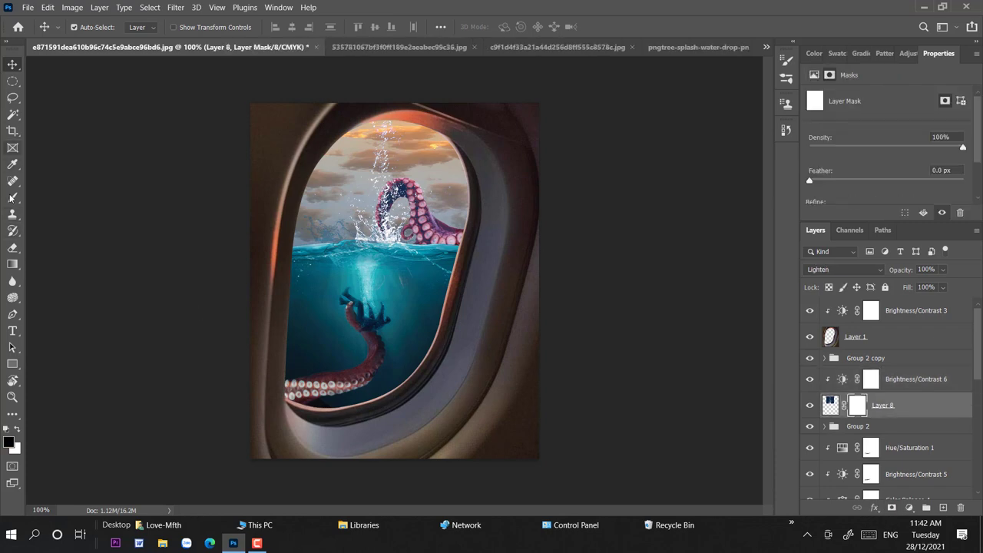
key("b")
key("ctrl+plus")
key("ctrl+plus")
scroll(537, 351, "up", 2)
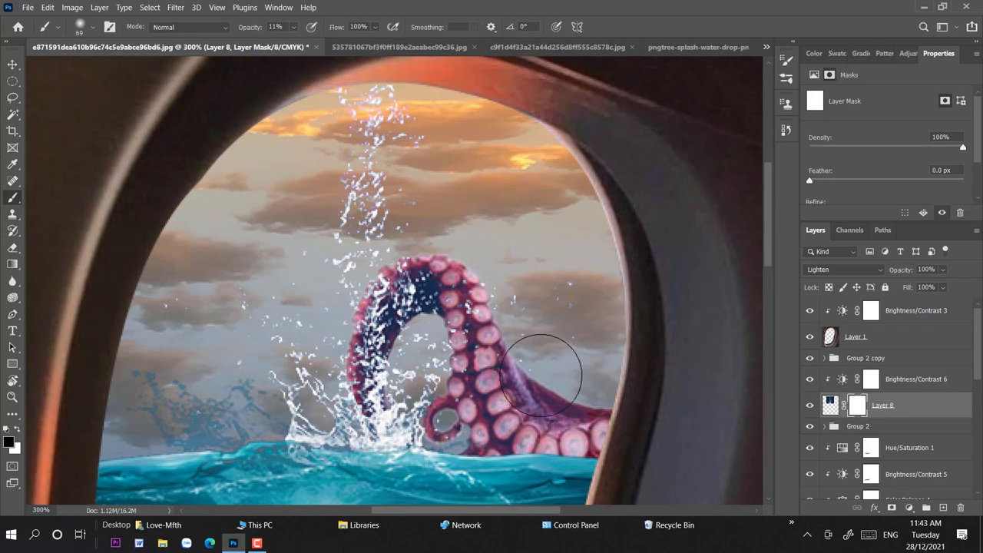
right_click(538, 283)
key("Escape")
key("0")
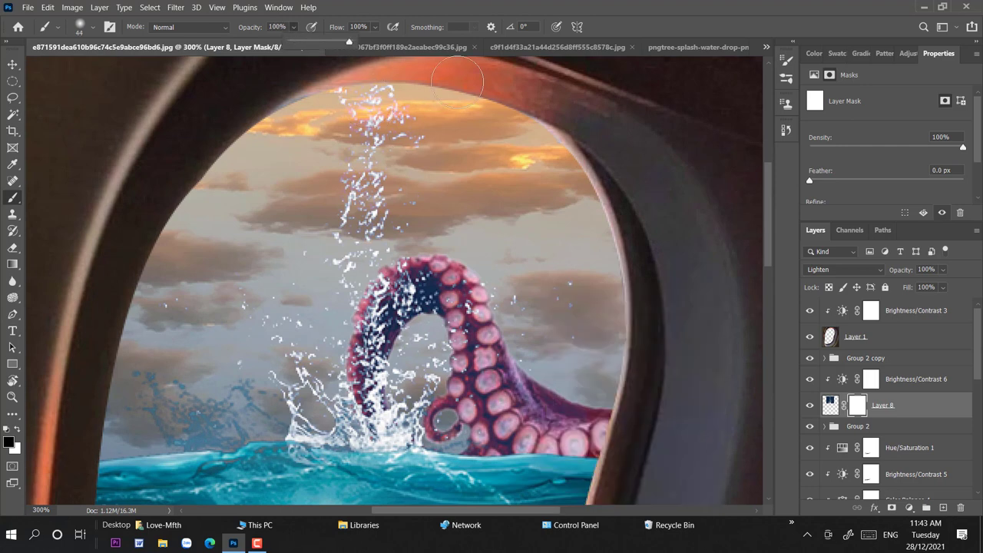
left_click_drag(330, 92, 419, 95)
right_click(420, 128)
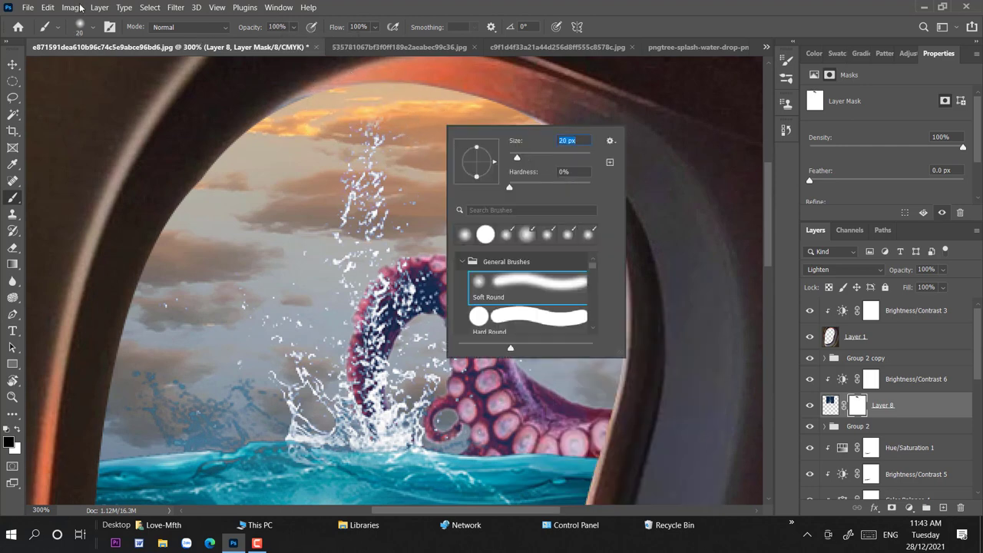
left_click(83, 30)
left_click(355, 114)
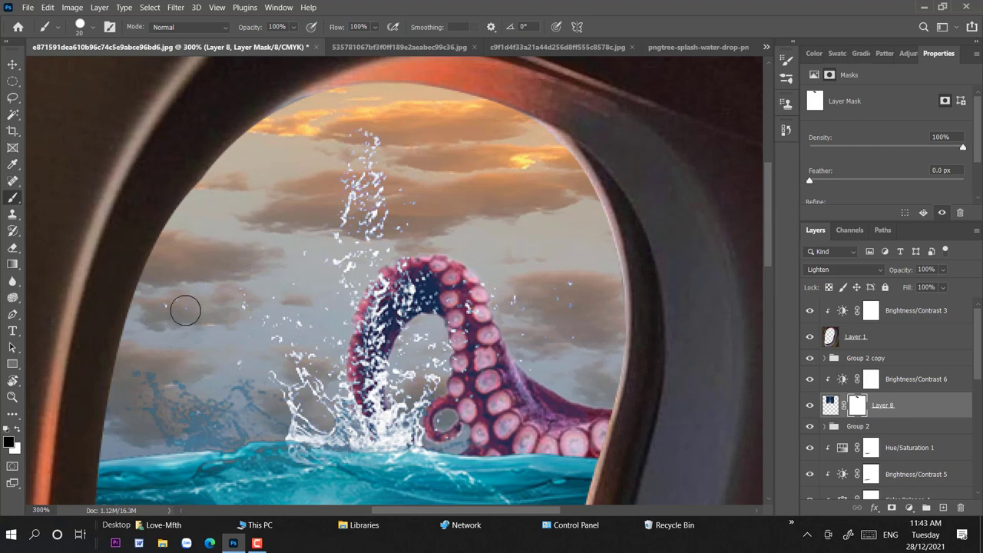
Mask the splash off the tentacle's arch, base and inner edge at 49% brush opacity
scroll(185, 311, "down", 3)
right_click(538, 286)
left_click_drag(607, 311, 602, 310)
left_click(83, 31)
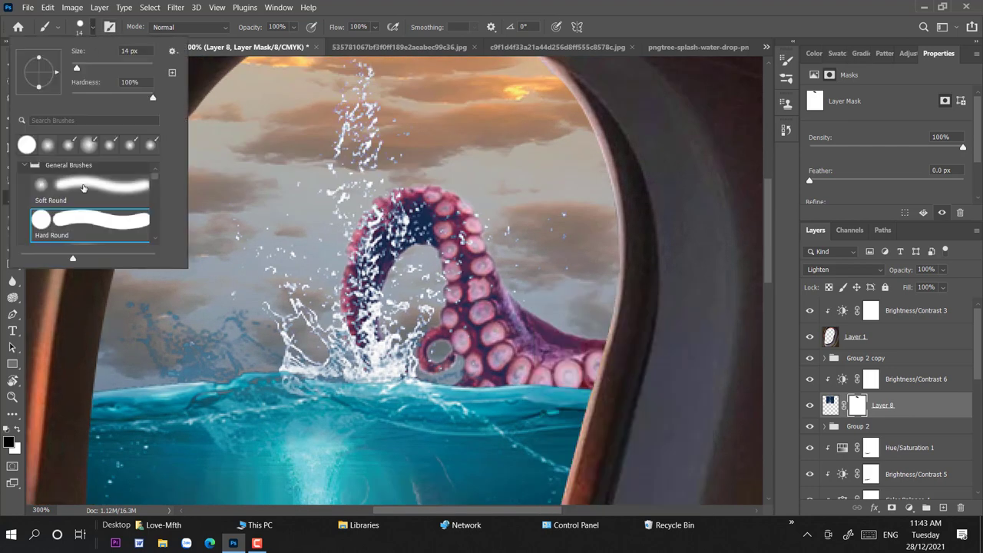
left_click_drag(361, 284, 412, 240)
left_click_drag(294, 27, 286, 43)
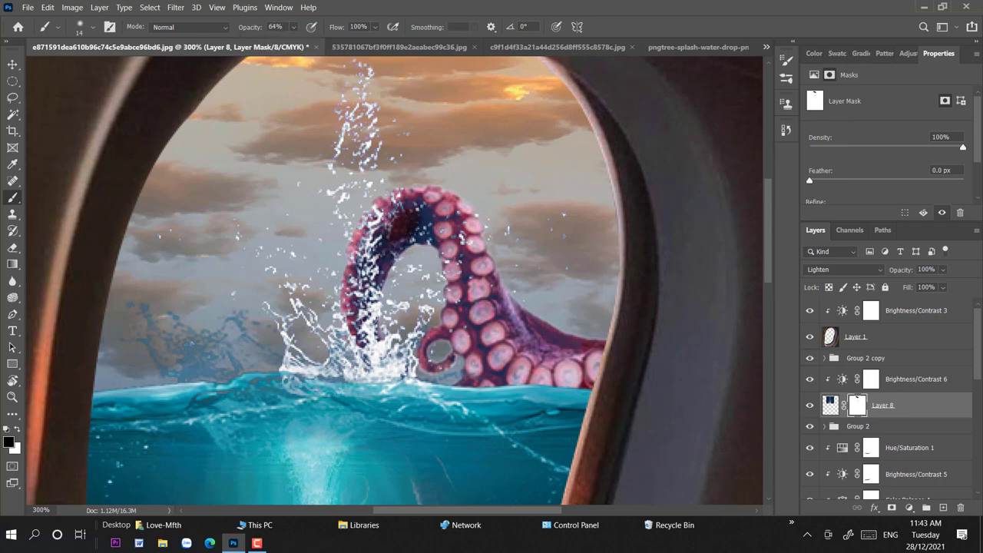
left_click_drag(358, 288, 379, 330)
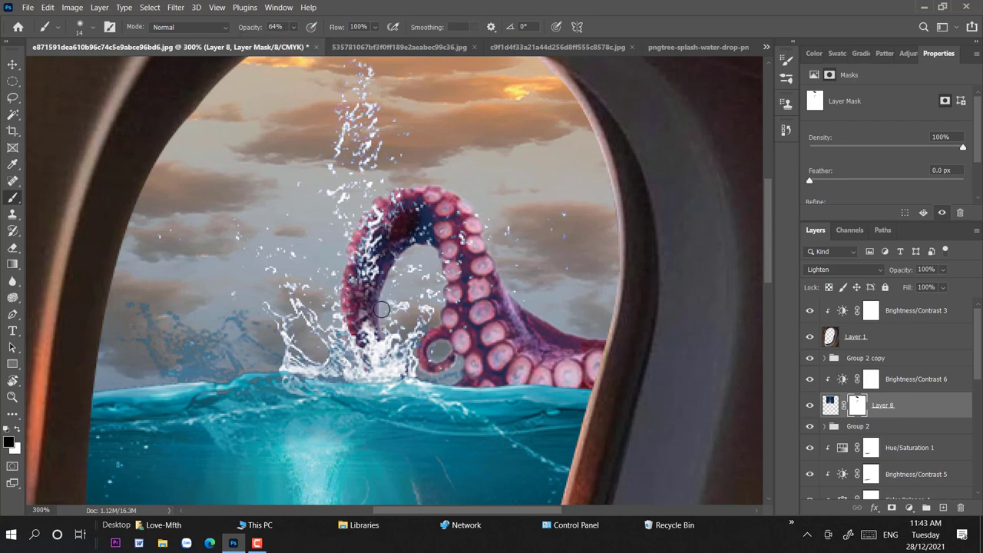
mouse_move(368, 246)
left_mouse_down()
mouse_move(383, 256)
mouse_move(363, 275)
mouse_move(384, 242)
mouse_move(430, 219)
mouse_move(453, 267)
mouse_move(452, 307)
left_mouse_up()
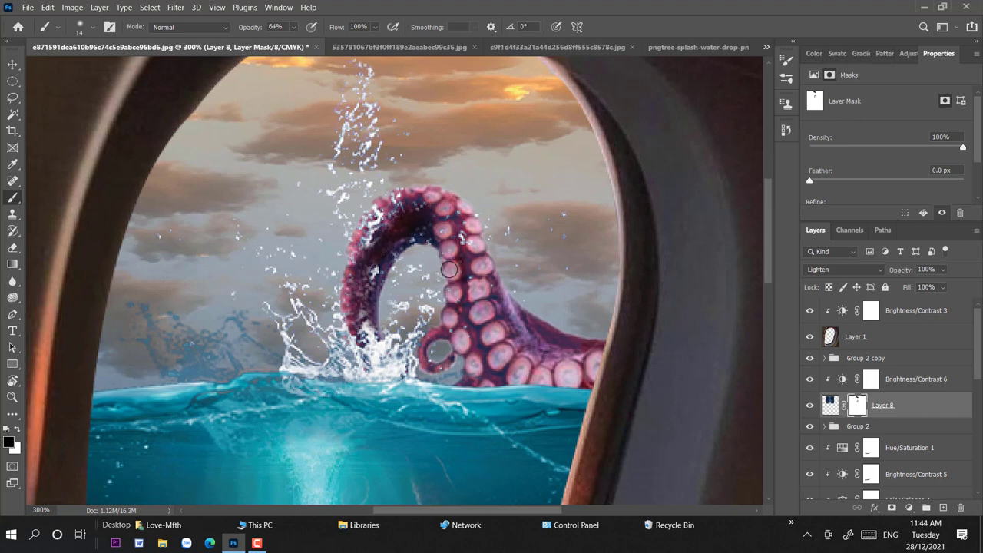
left_click_drag(451, 258, 453, 298)
left_click_drag(371, 344, 387, 283)
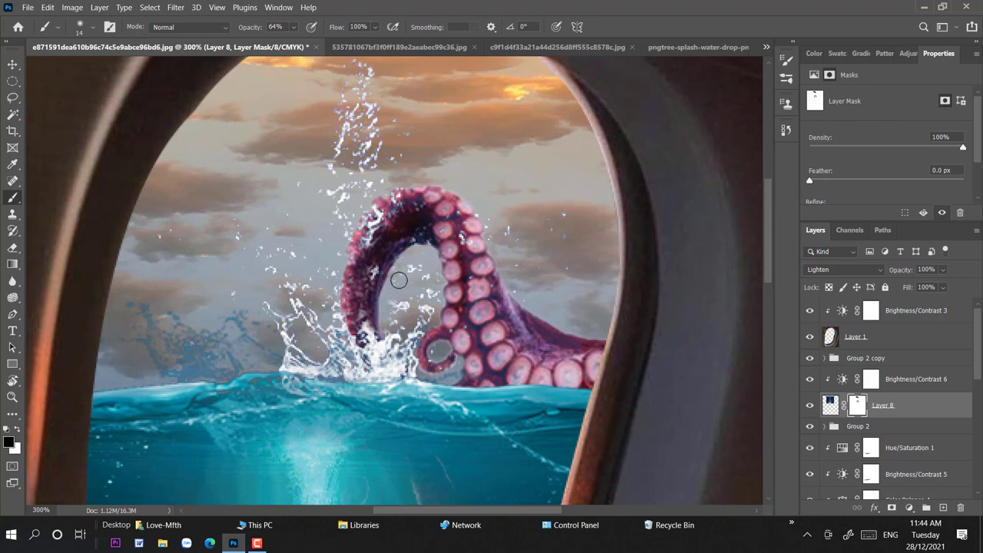
Switch to white paint and a 6 px Soft Round brush for mask touch-ups
key("ctrl+1")
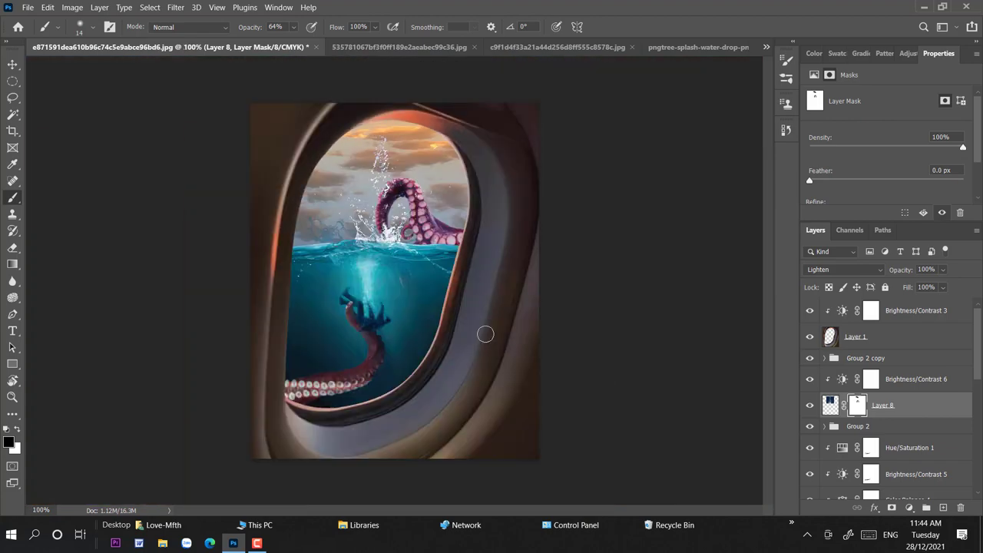
key("ctrl+plus")
key("ctrl+plus")
key("x")
scroll(164, 366, "up", 3)
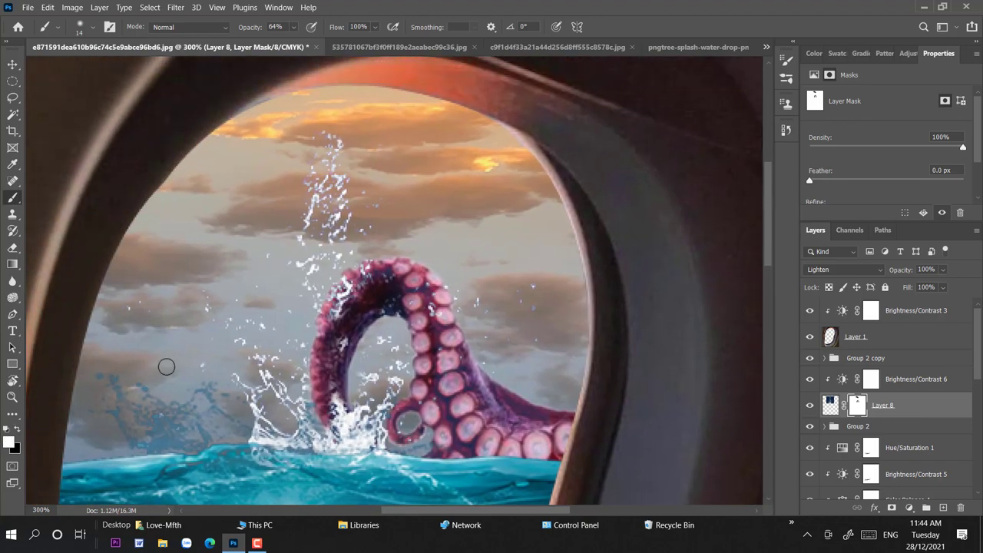
left_click(90, 30)
scroll(85, 197, "down", 3)
scroll(84, 197, "down", 3)
scroll(84, 197, "down", 3)
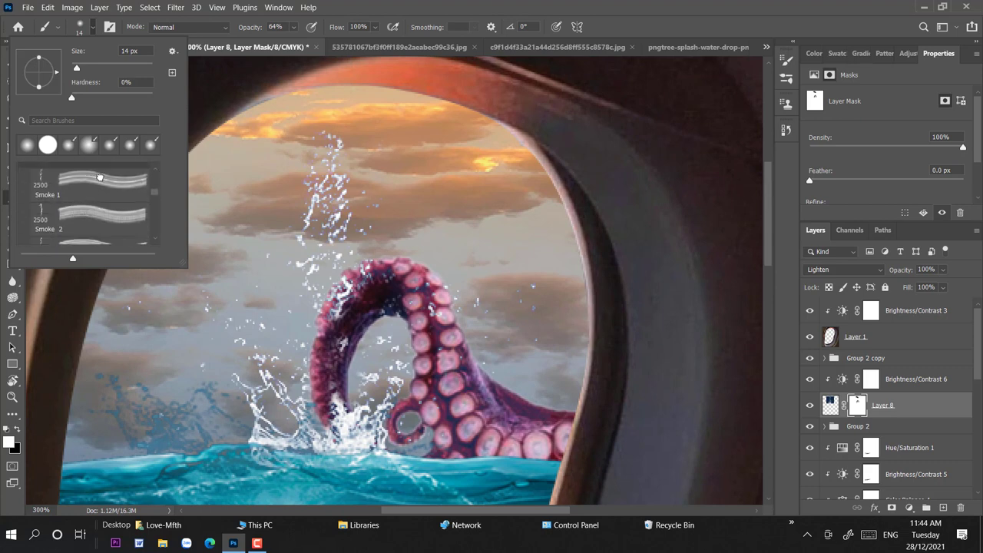
double_click(85, 198)
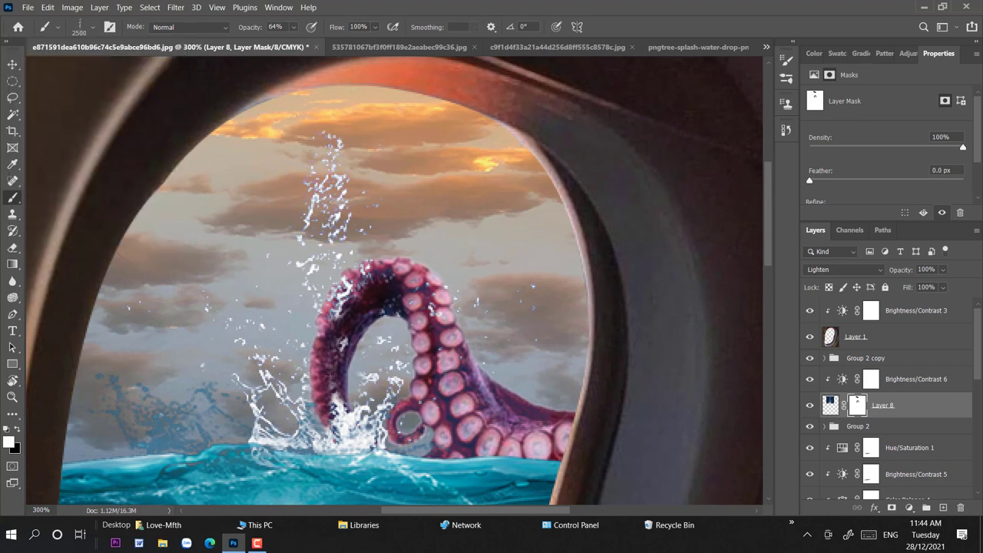
left_click(90, 30)
left_click(28, 145)
right_click(349, 287)
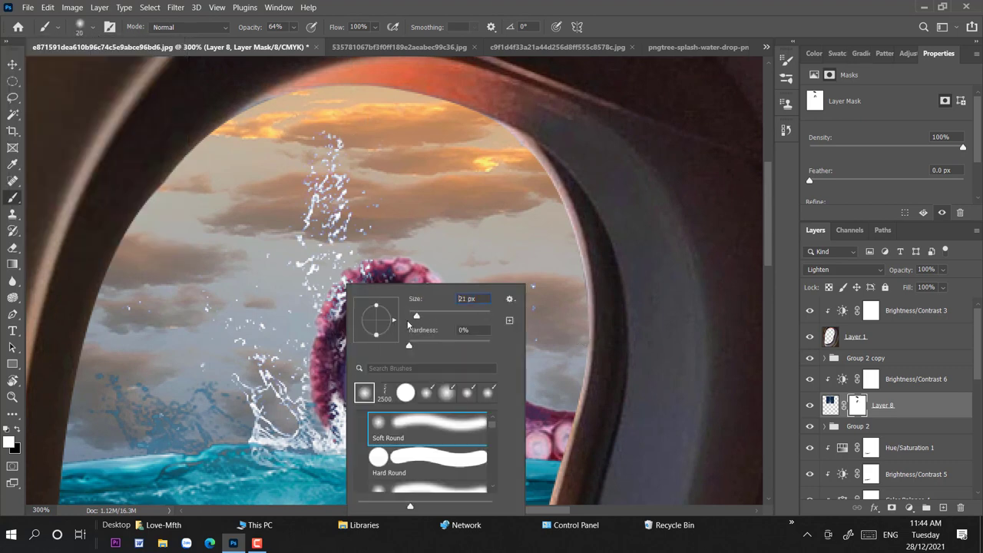
left_click_drag(416, 316, 409, 316)
left_click(330, 406)
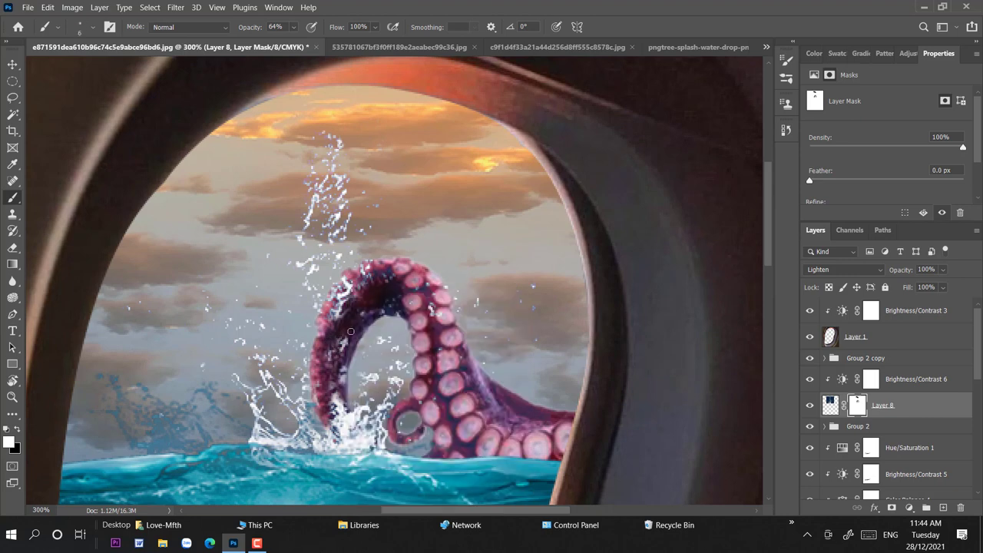
key("ctrl+1")
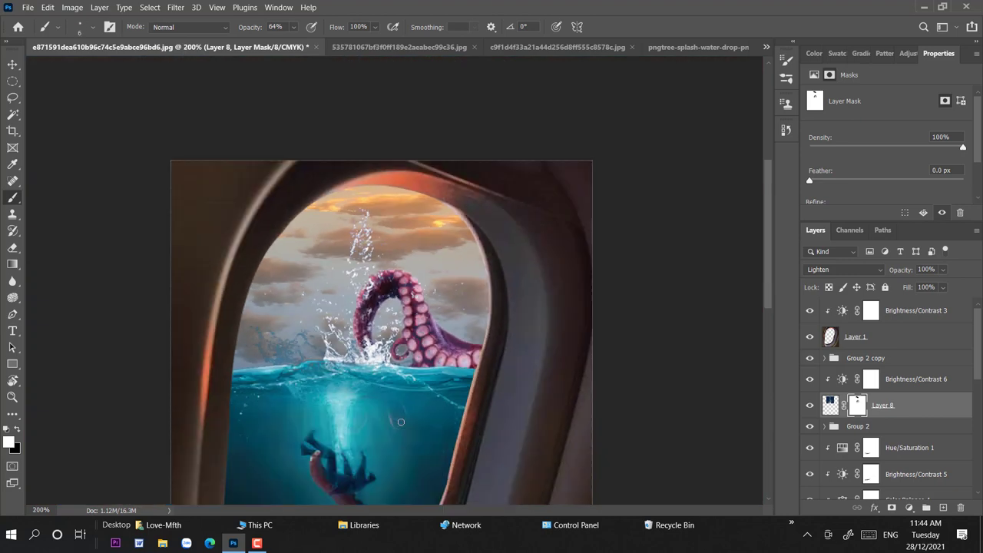
Clip Color Balance 5 to the Layer 8 splash: midtones cyan -68, green +2, blue +32
key("v")
left_click(824, 358)
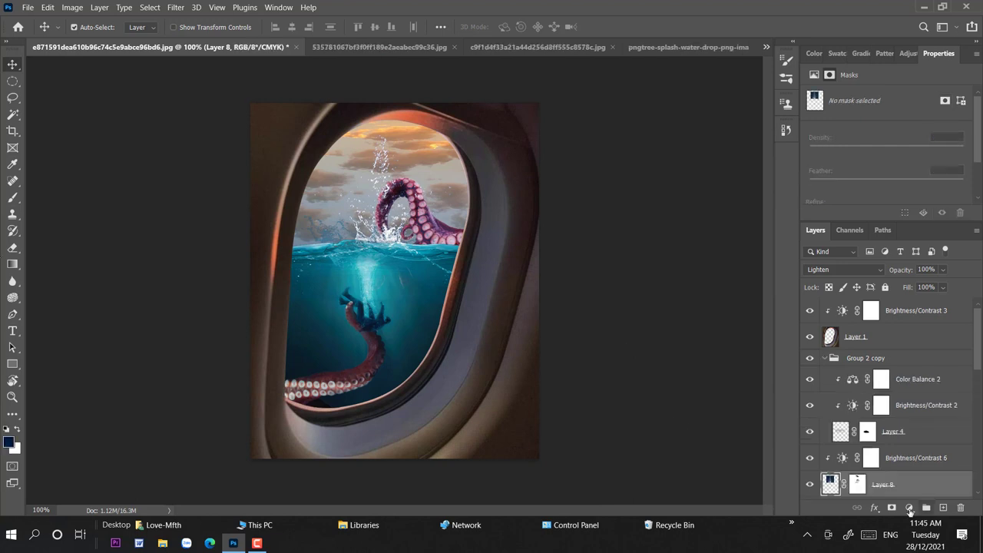
left_click(909, 508)
left_click(912, 391)
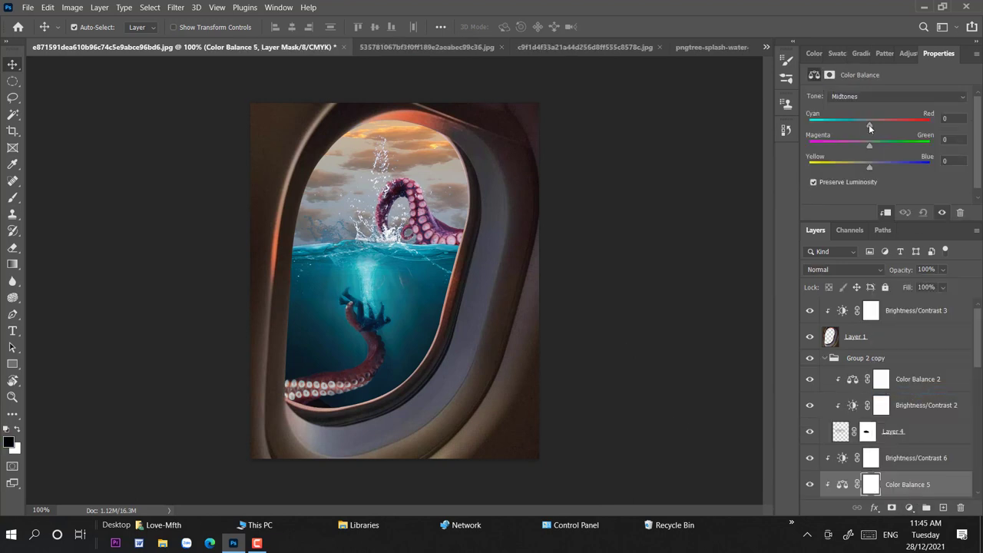
left_click_drag(903, 172, 890, 169)
left_click_drag(849, 144, 872, 143)
scroll(945, 419, "down", 2)
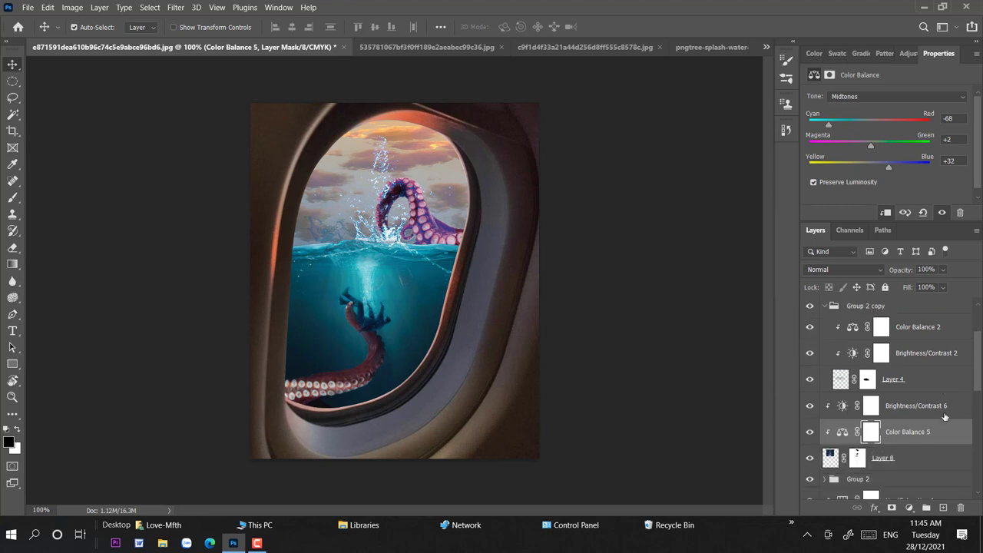
scroll(945, 416, "down", 1)
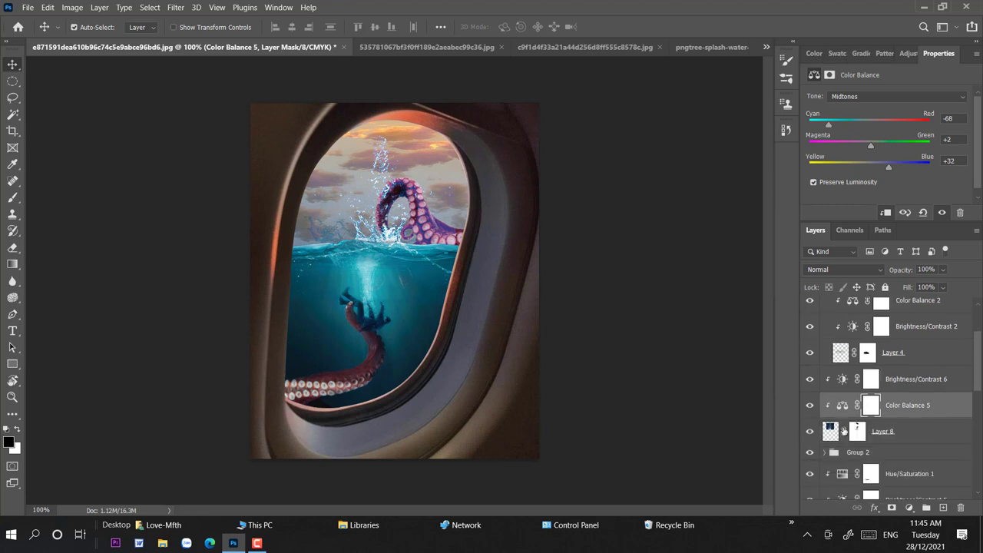
Paint over the tentacle area on Layer 8's mask with an 80 px brush
left_click(857, 431)
key("b")
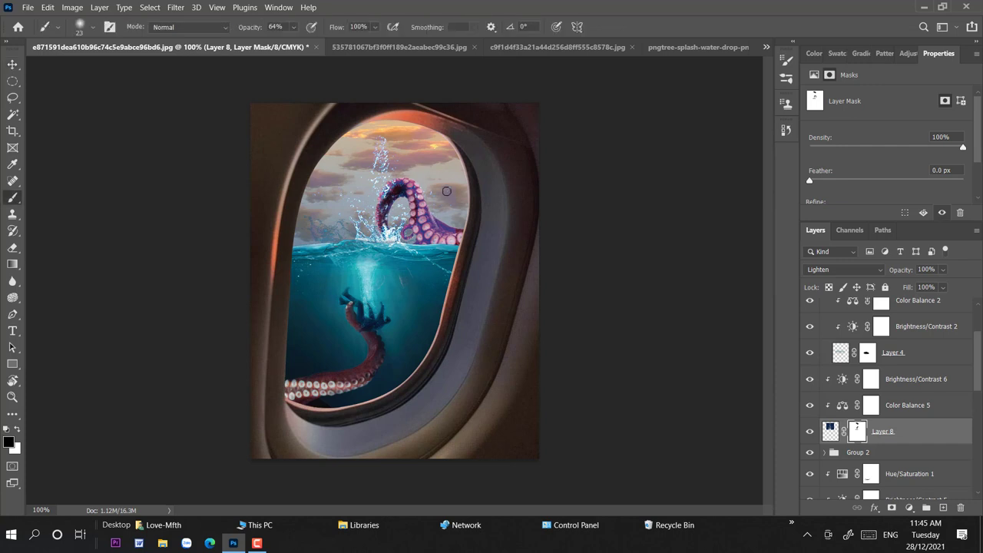
right_click(450, 192)
type("80")
key("Return")
left_click_drag(434, 198, 340, 154)
Nudge Layer 8 slightly into place and shrink the brush to 18 px
key("v")
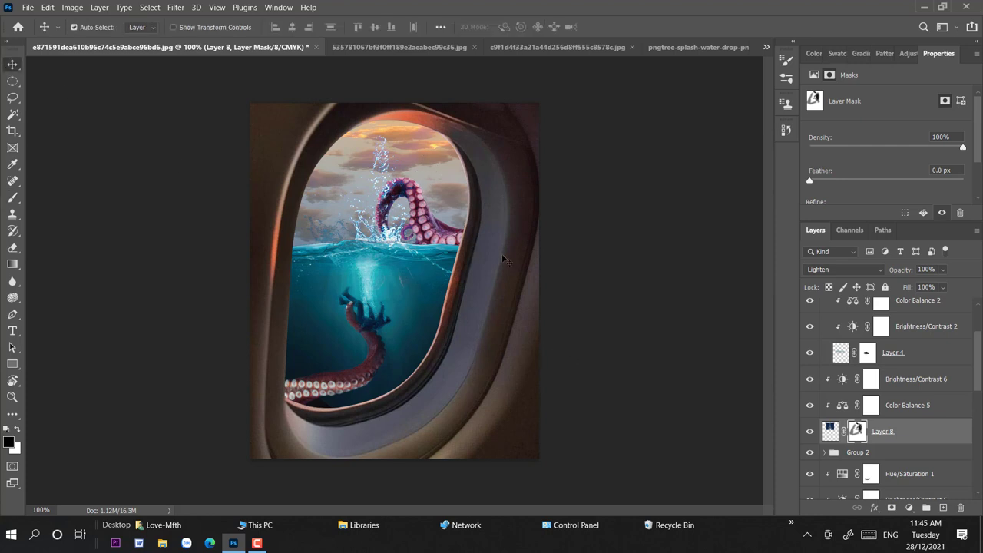
key("ctrl+plus")
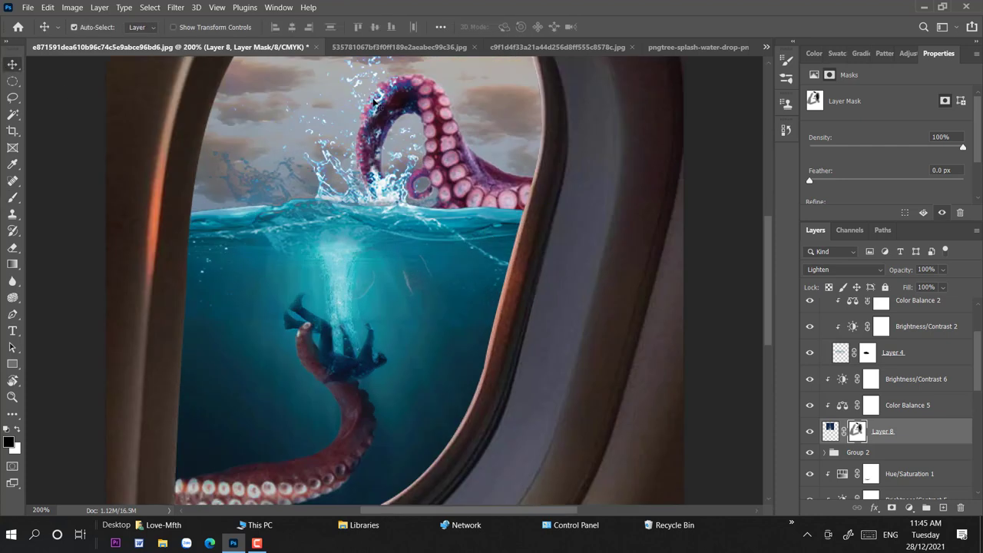
left_click_drag(375, 100, 376, 99)
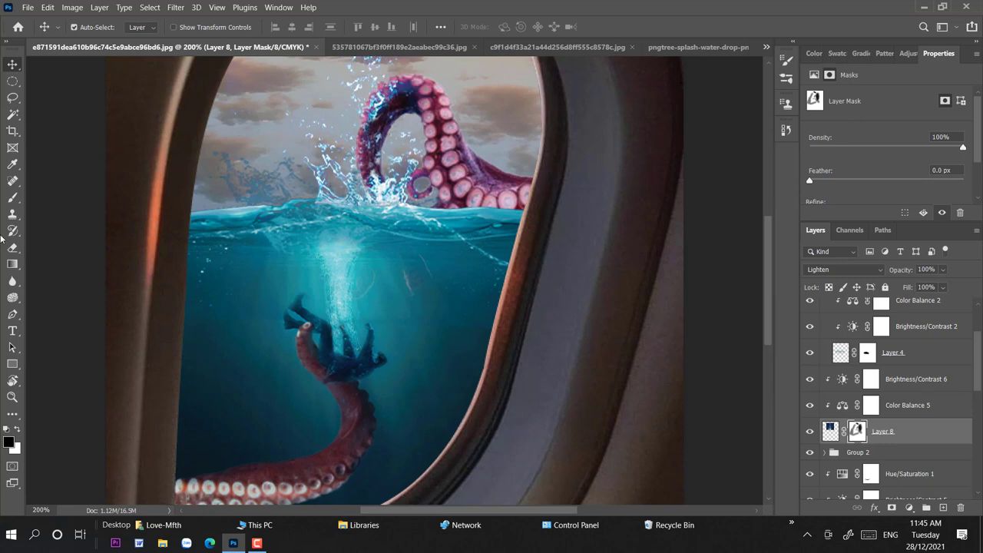
left_click(13, 197)
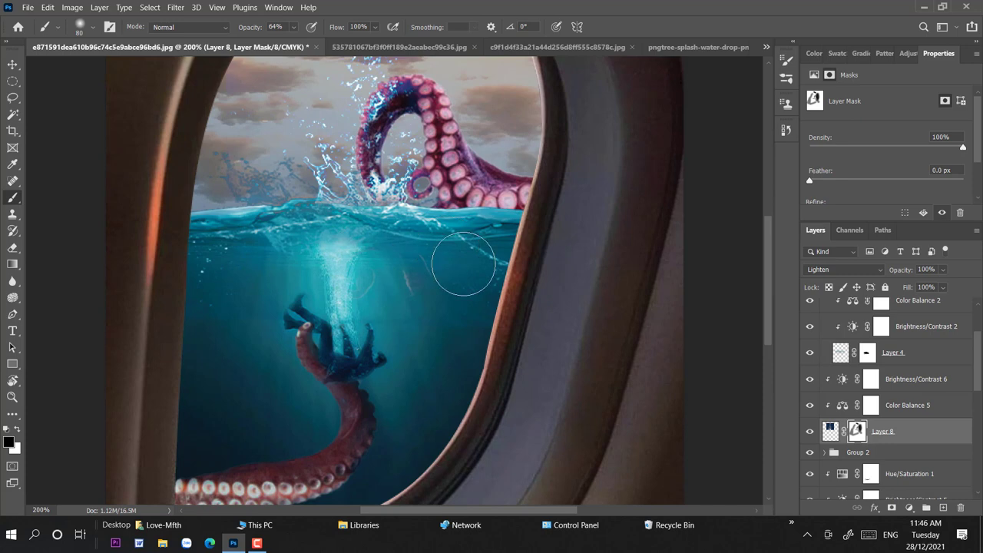
right_click(464, 263)
left_click_drag(547, 298, 526, 291)
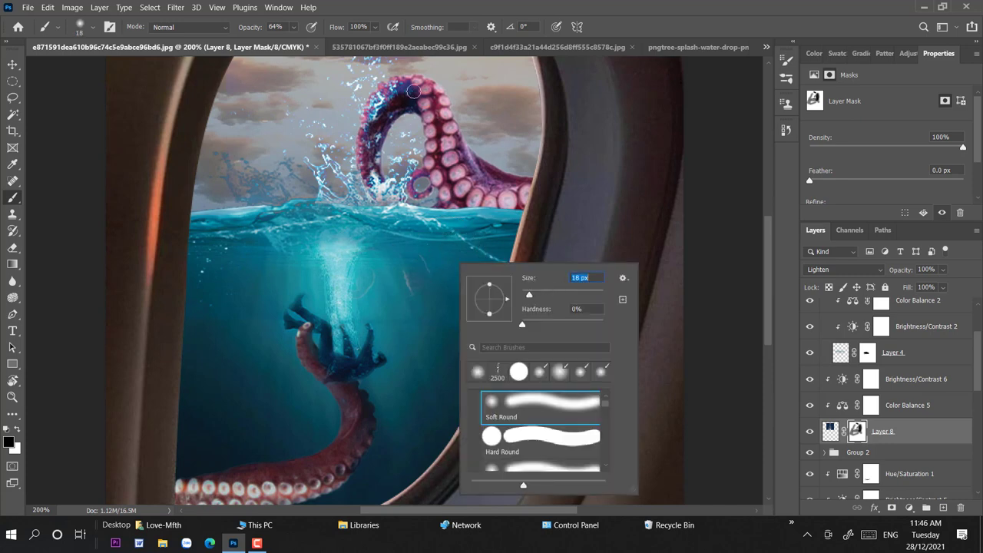
left_click(407, 83)
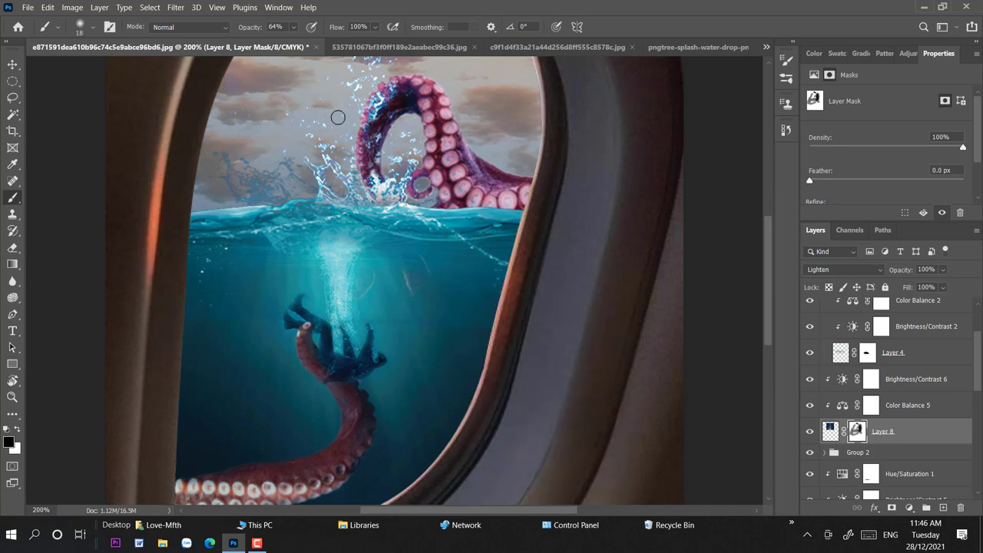
key("ctrl+minus")
key("ctrl+minus")
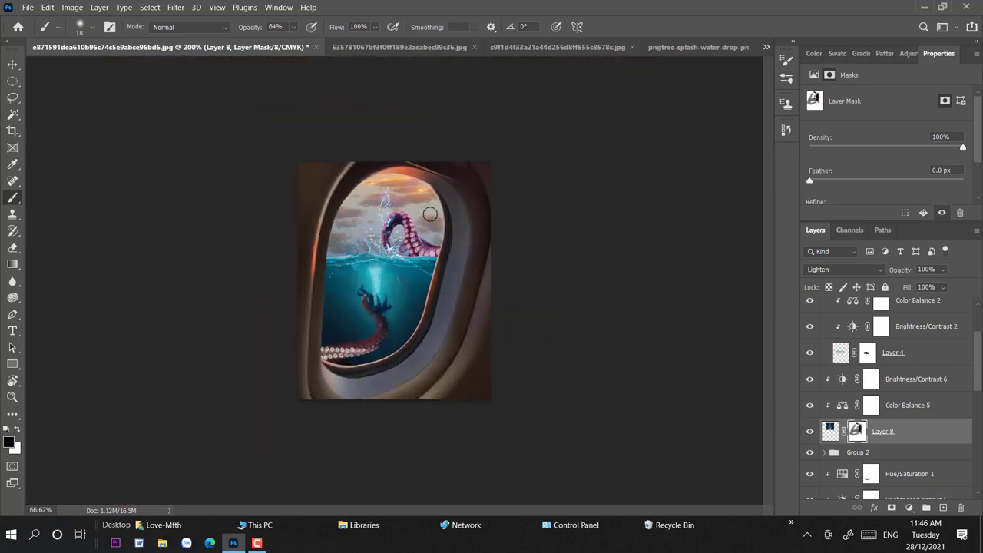
left_click(9, 66)
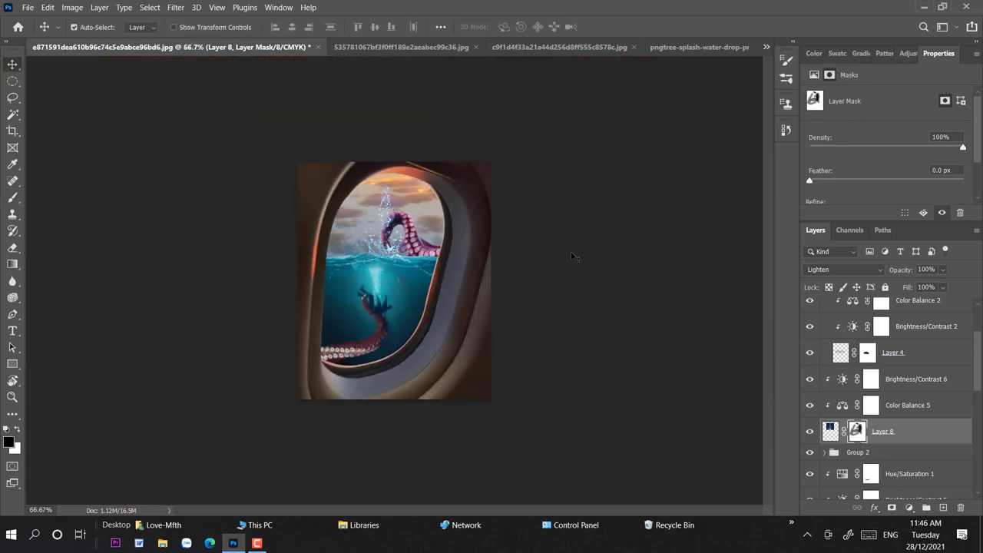
key("ctrl+plus")
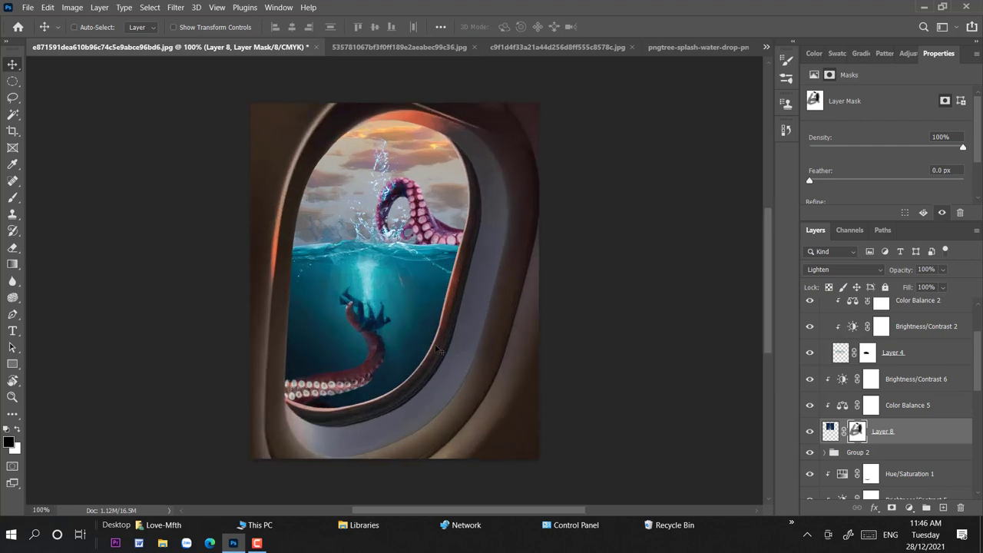
key("ctrl+plus")
Add new Layer 10 and paint dark strokes along the lower window rim
scroll(464, 203, "down", 5)
left_click(483, 213)
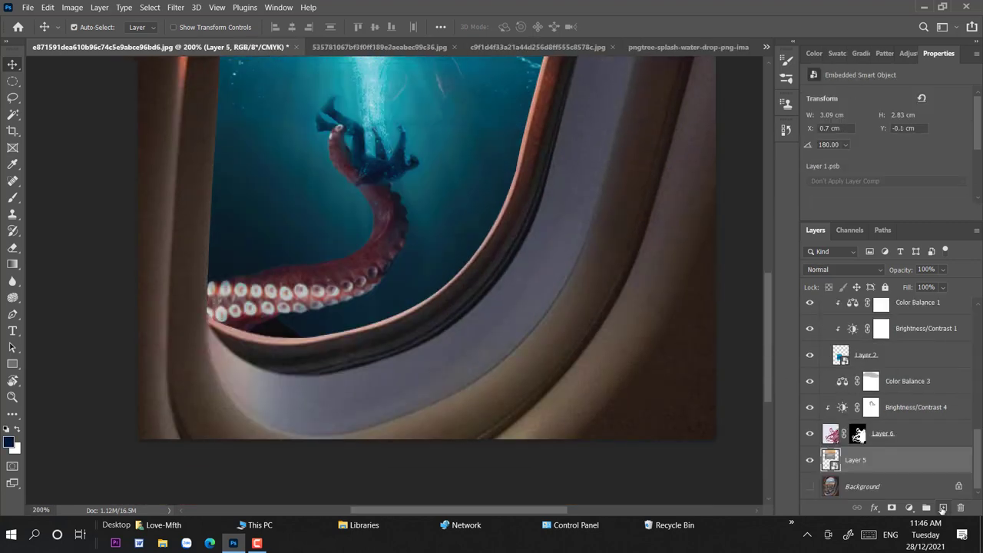
left_click(943, 507)
scroll(428, 245, "down", 2)
key("b")
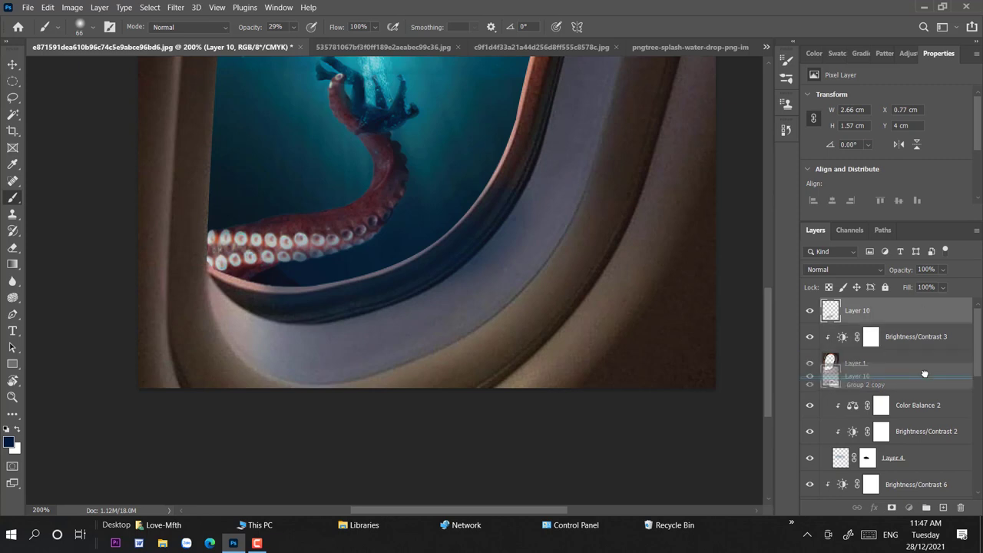
left_click_drag(426, 246, 376, 274)
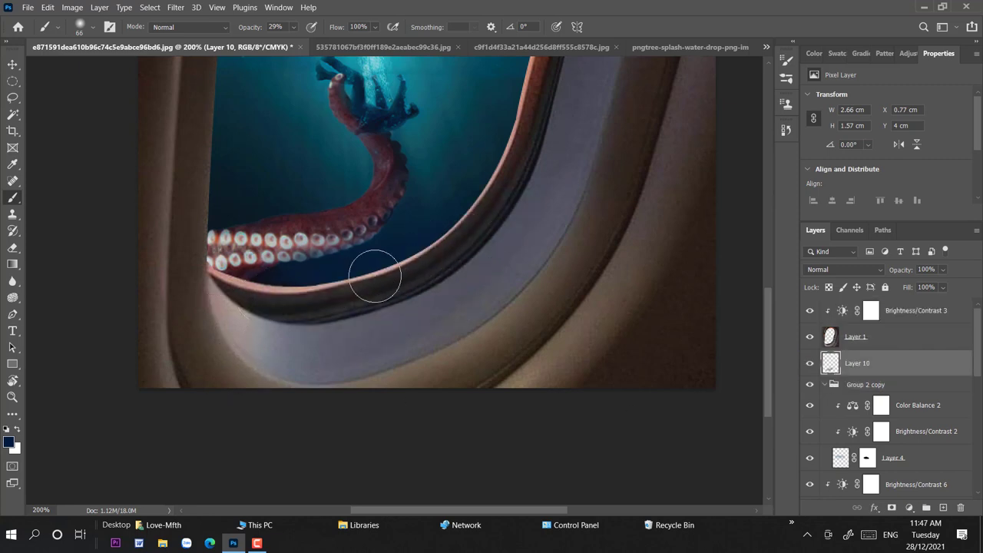
left_click_drag(158, 281, 294, 292)
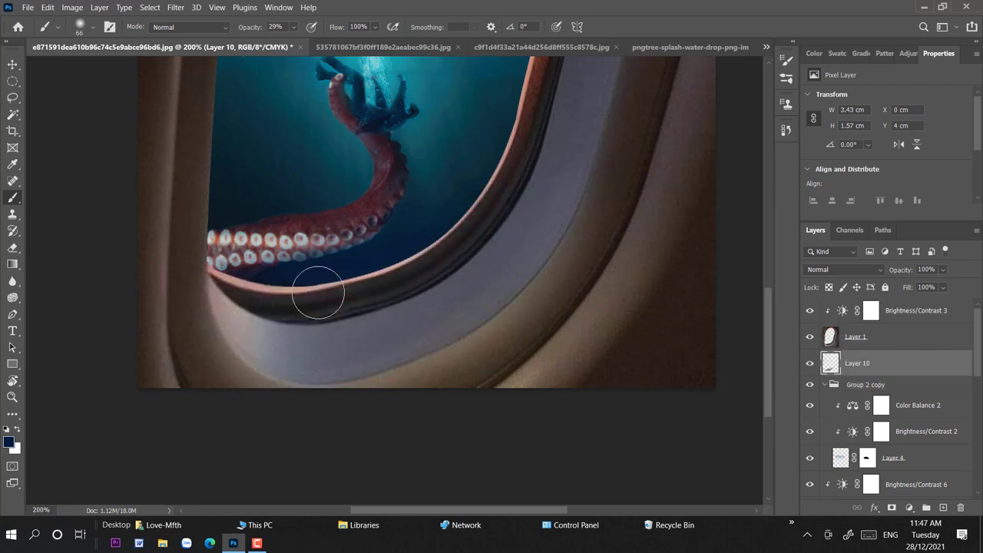
Set the foreground colour to #000000 and darken the lower window rim further
left_click(10, 443)
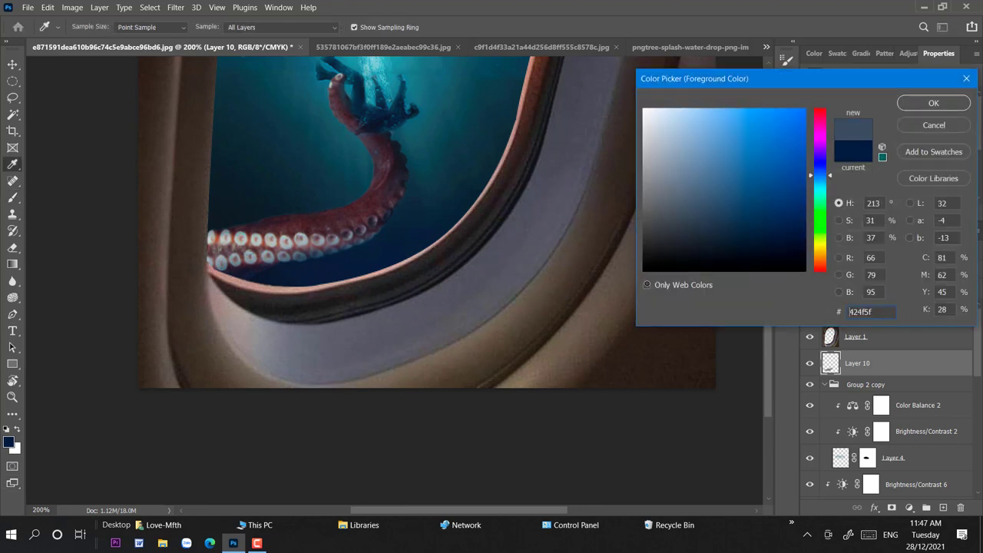
type("000000")
left_click(933, 100)
mouse_move(414, 269)
left_mouse_down()
mouse_move(377, 285)
mouse_move(287, 294)
mouse_move(420, 276)
mouse_move(446, 242)
mouse_move(197, 296)
mouse_move(517, 226)
mouse_move(361, 281)
mouse_move(377, 282)
left_mouse_up()
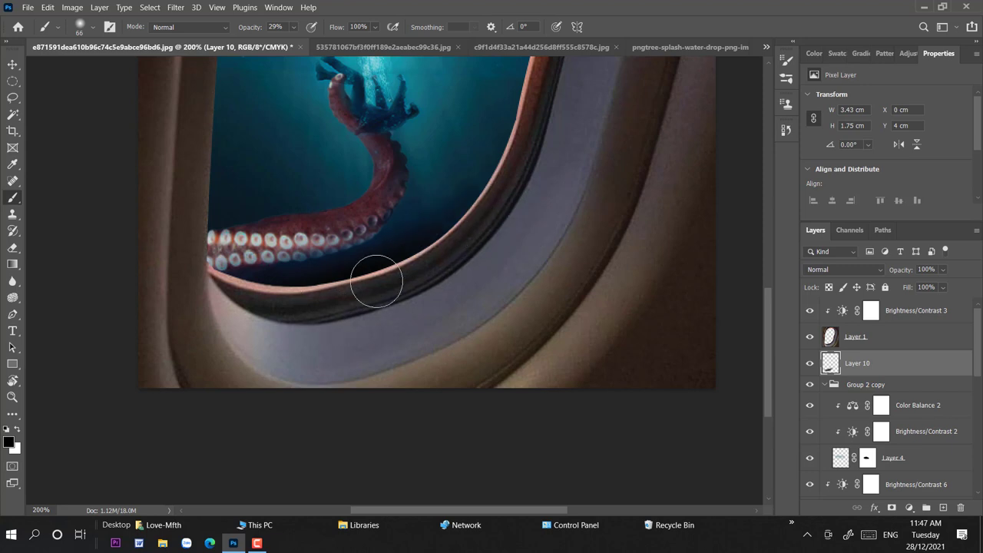
left_click(12, 65)
key("ctrl+minus")
key("ctrl+minus")
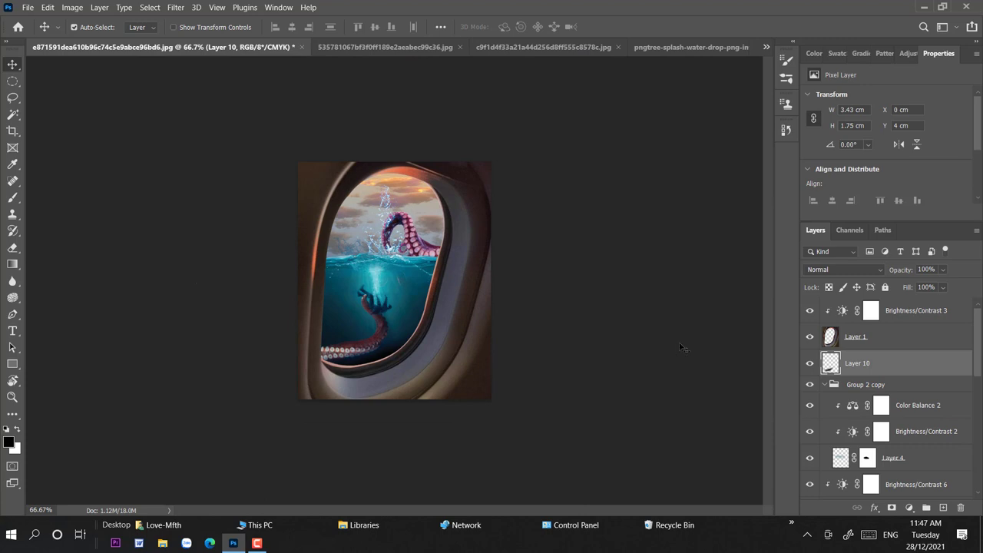
Add a new empty layer above Layer 10 for the glow
left_click(480, 302)
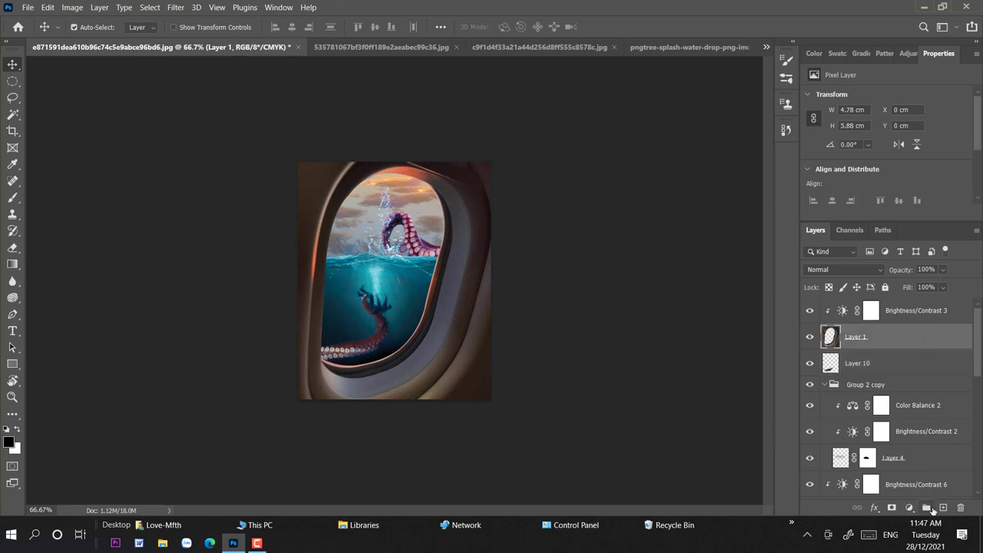
left_click(937, 315)
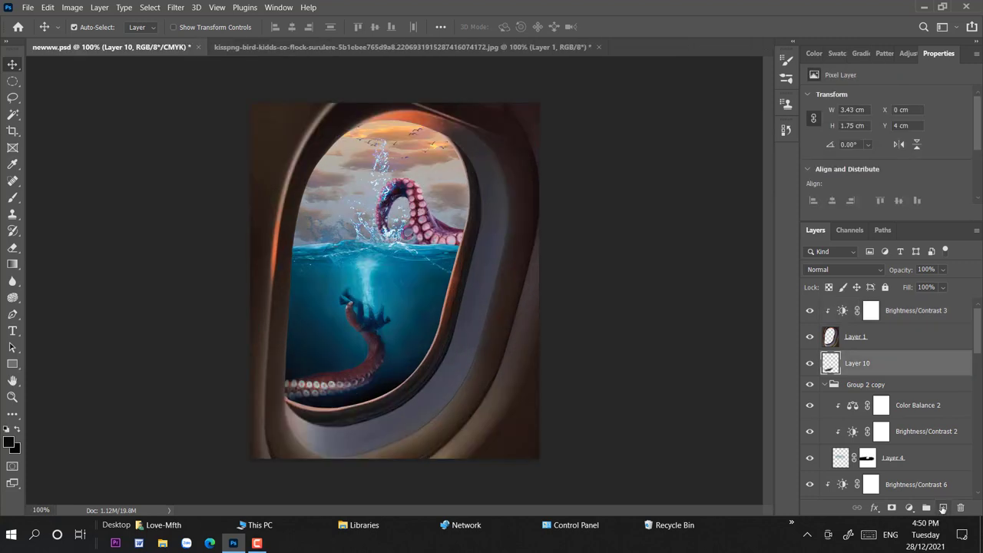
left_click(944, 509)
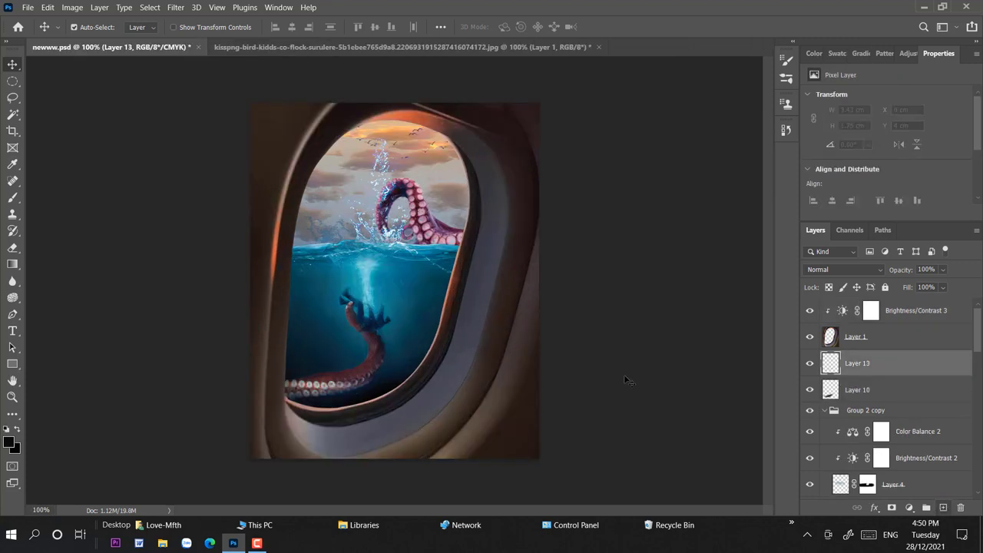
Load the gold gradient preset and change its right stop to bright orange
key("g")
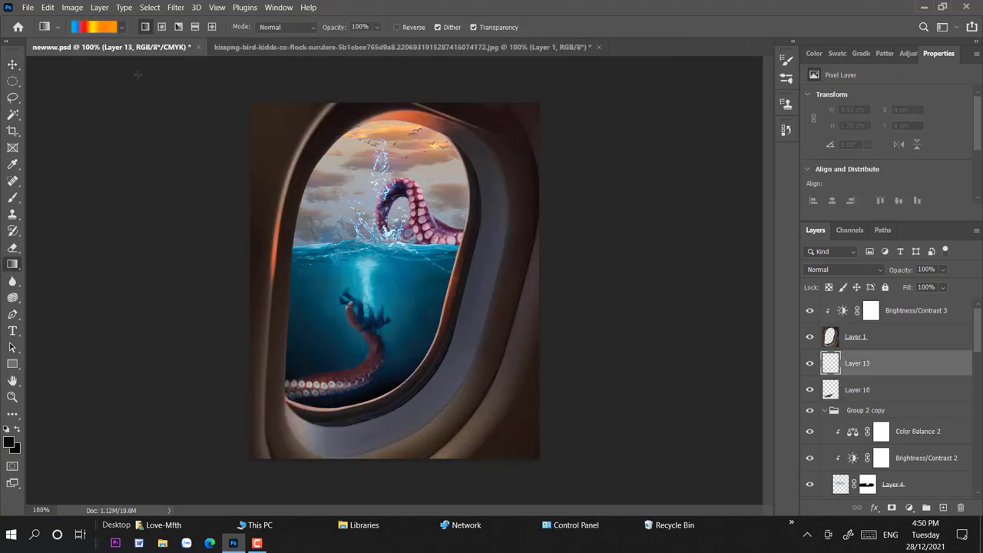
left_click(88, 27)
double_click(813, 130)
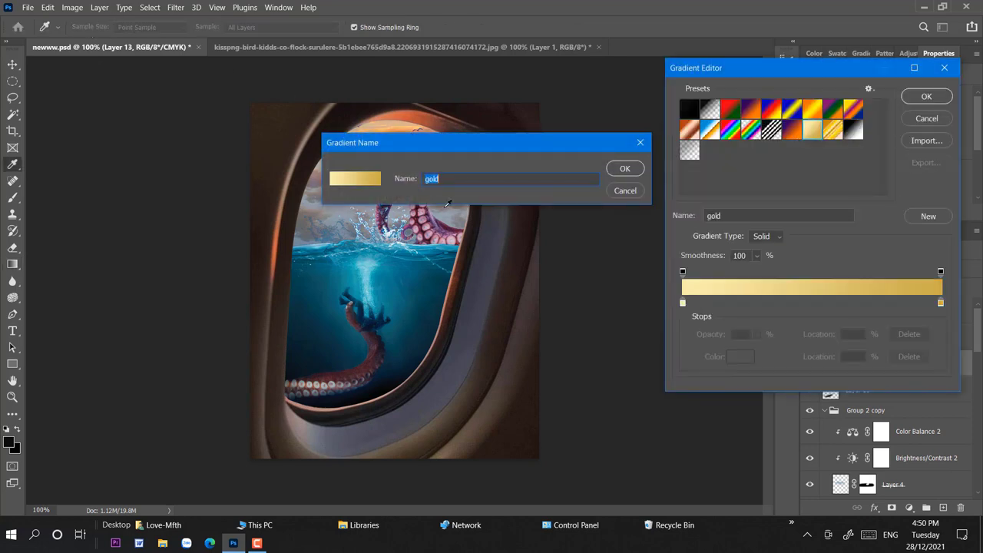
left_click(625, 167)
left_click(940, 303)
left_click(741, 356)
mouse_move(821, 122)
left_mouse_down()
mouse_move(824, 107)
mouse_move(830, 277)
mouse_move(829, 263)
left_mouse_up()
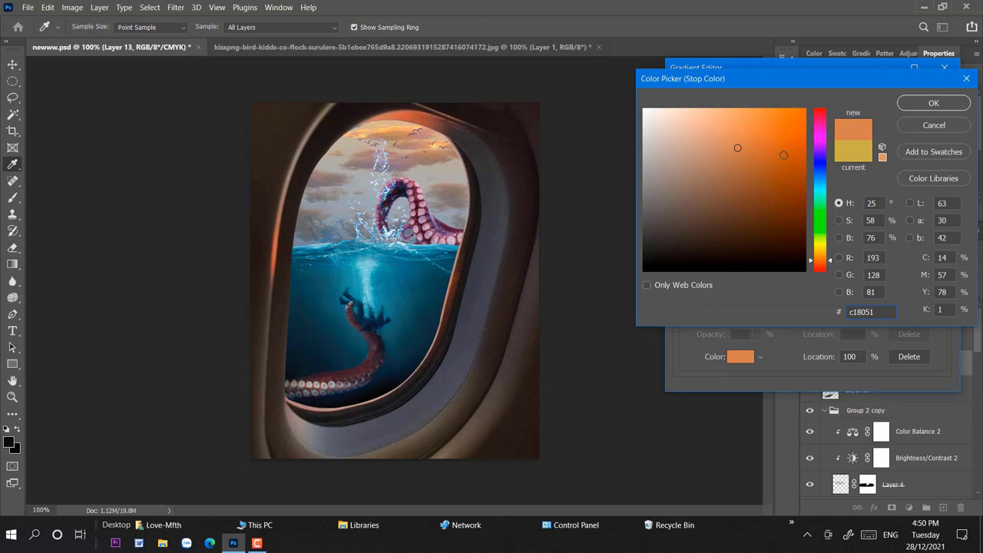
left_click(784, 154)
left_click(928, 106)
Add two more gradient stops, one orange and one yellower orange
left_click(899, 302)
double_click(899, 303)
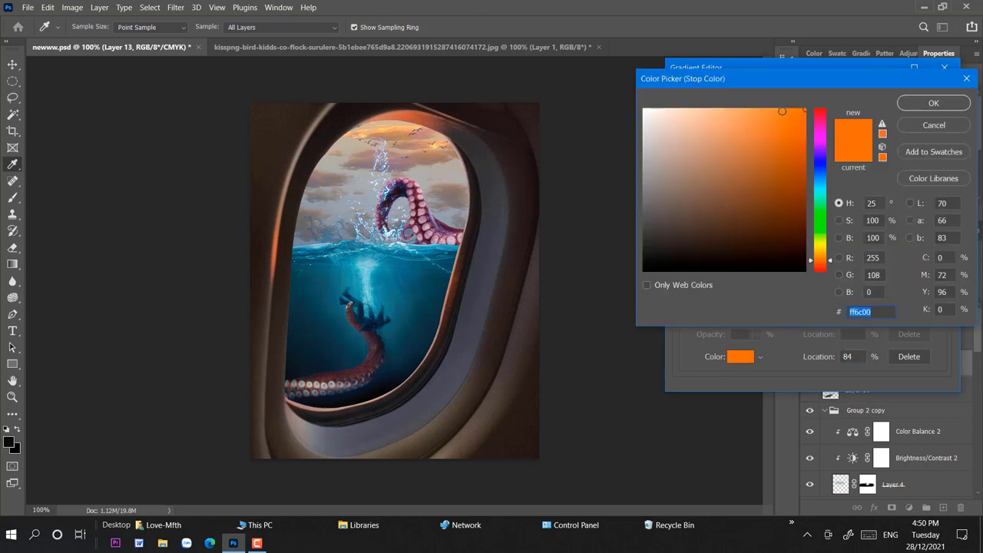
left_click(853, 129)
left_click(927, 106)
left_click(824, 303)
double_click(825, 303)
left_click_drag(829, 265, 830, 260)
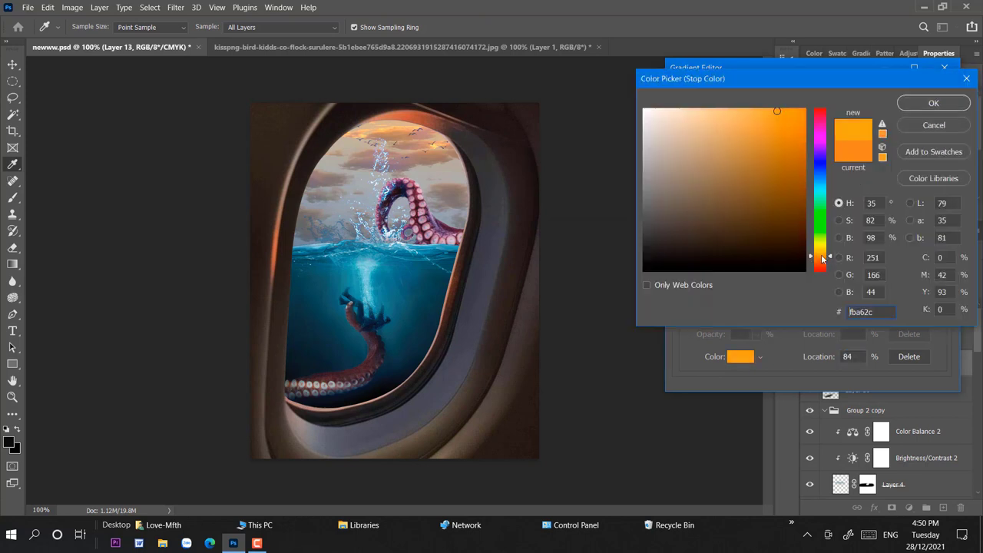
left_click(927, 106)
Add a light orange stop at about 27%, then radially fill the window from its top right
double_click(755, 303)
left_click(801, 125)
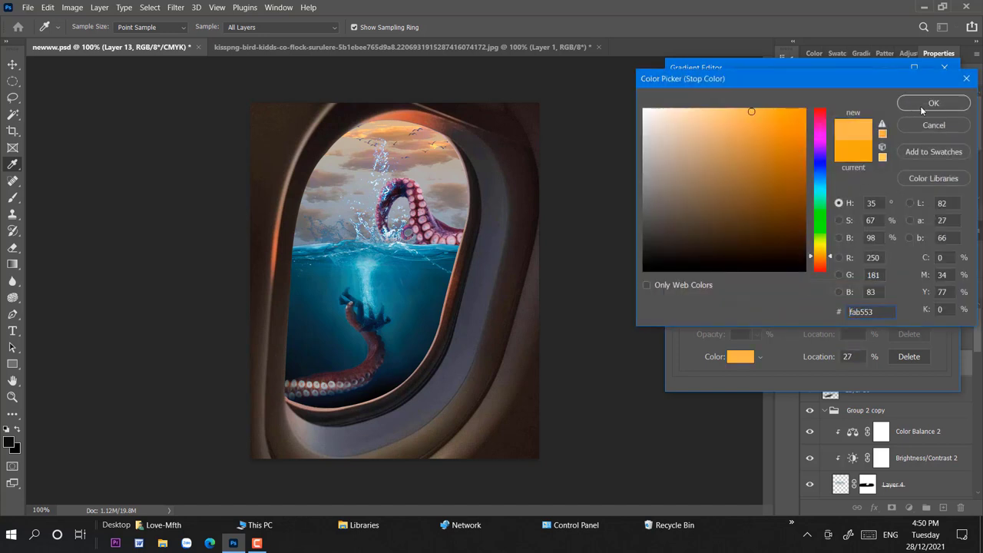
left_click(927, 106)
left_click(926, 96)
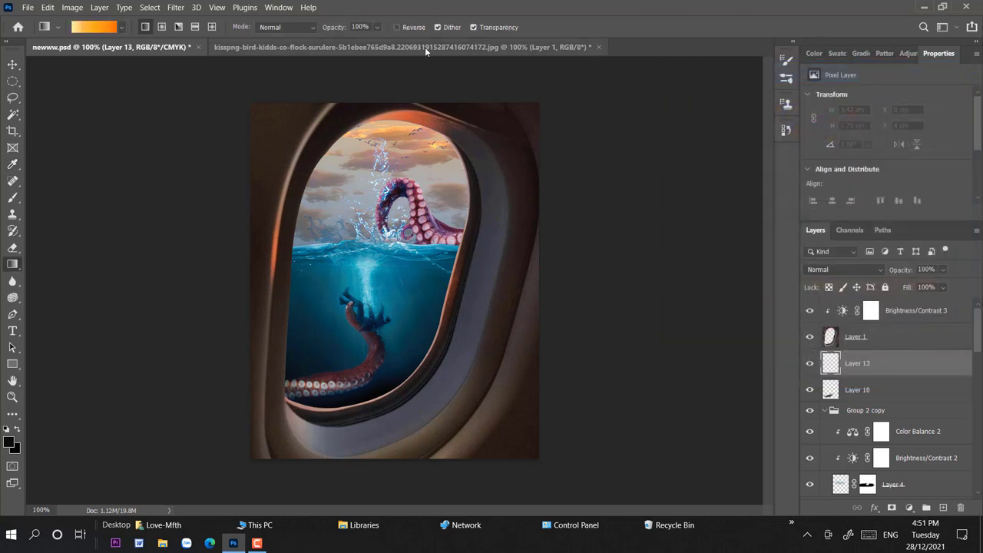
left_click(161, 27)
left_click_drag(426, 139, 471, 116)
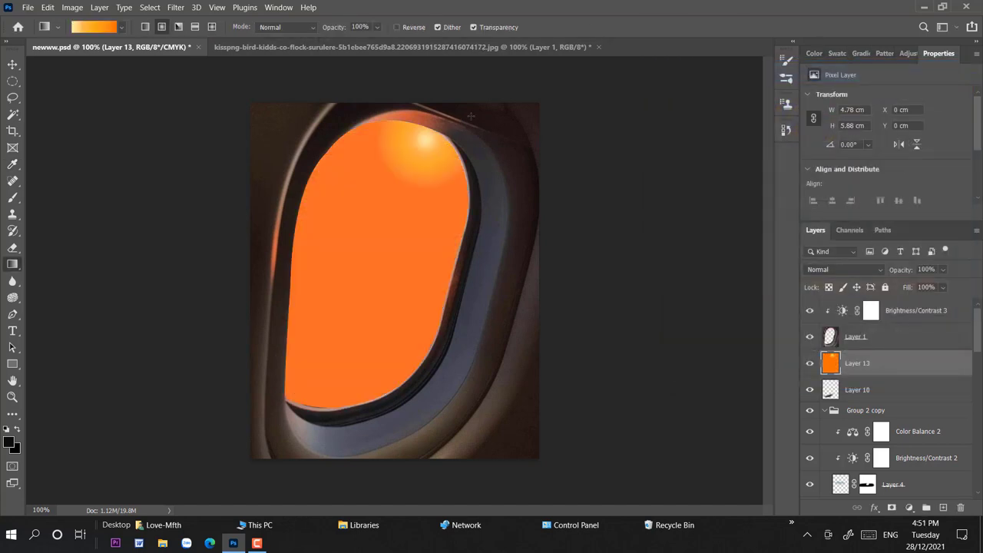
Add a black mask to the orange layer and paint white over the sky down to the waterline
key("v")
left_click(891, 511, "alt")
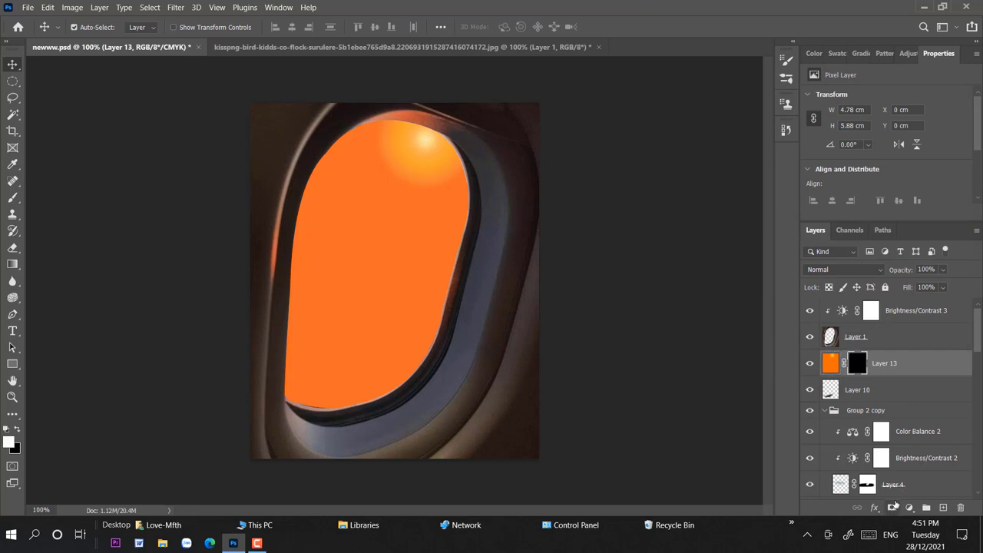
left_click(12, 197)
mouse_move(428, 136)
left_mouse_down()
mouse_move(415, 143)
mouse_move(444, 142)
mouse_move(407, 261)
left_mouse_up()
left_click_drag(357, 232, 450, 246)
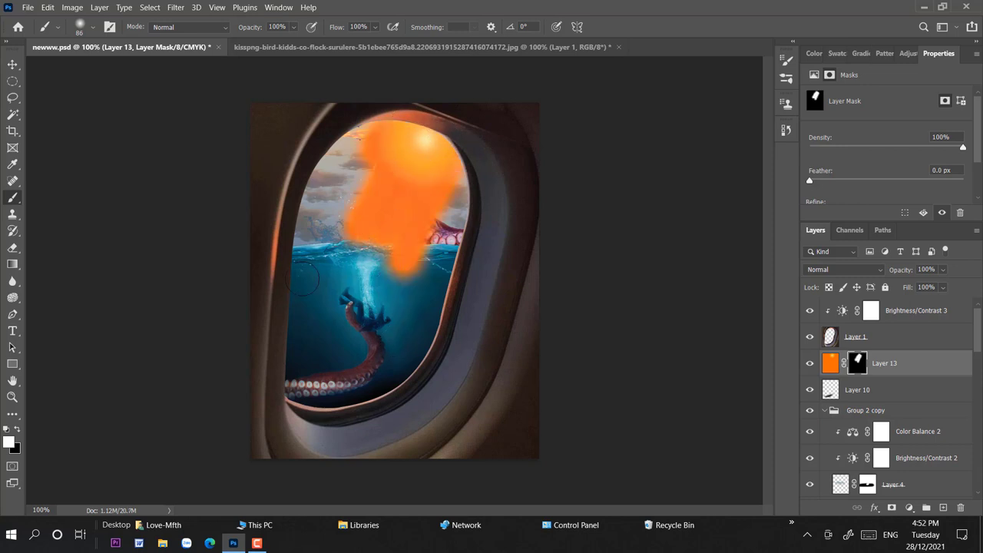
Set the orange layer's blend mode to Screen and lower its opacity
left_click(878, 269)
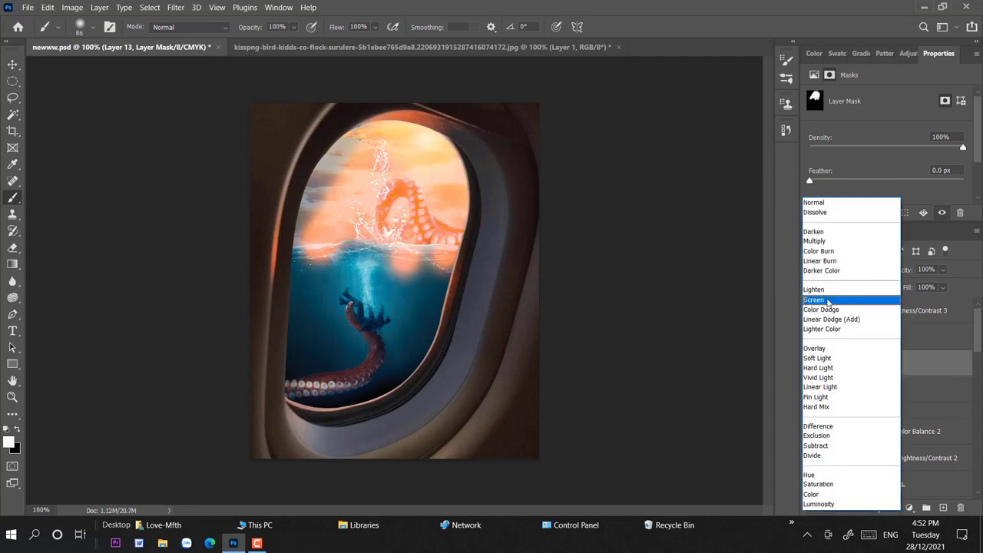
left_click(868, 299)
left_click(944, 270)
left_click_drag(960, 285, 933, 286)
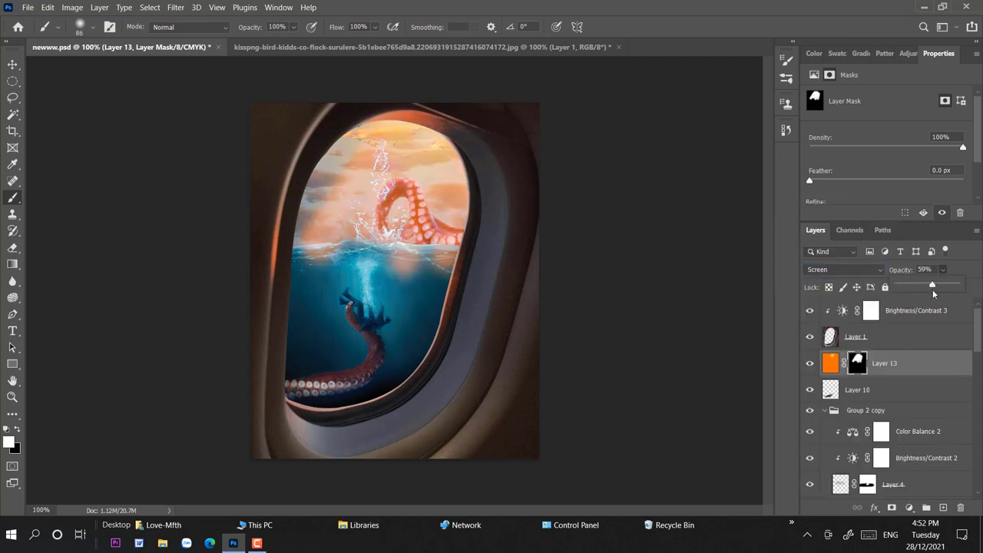
Paint black at low brush opacity to fade the orange glow off the tentacle
key("x")
key("2")
key("3")
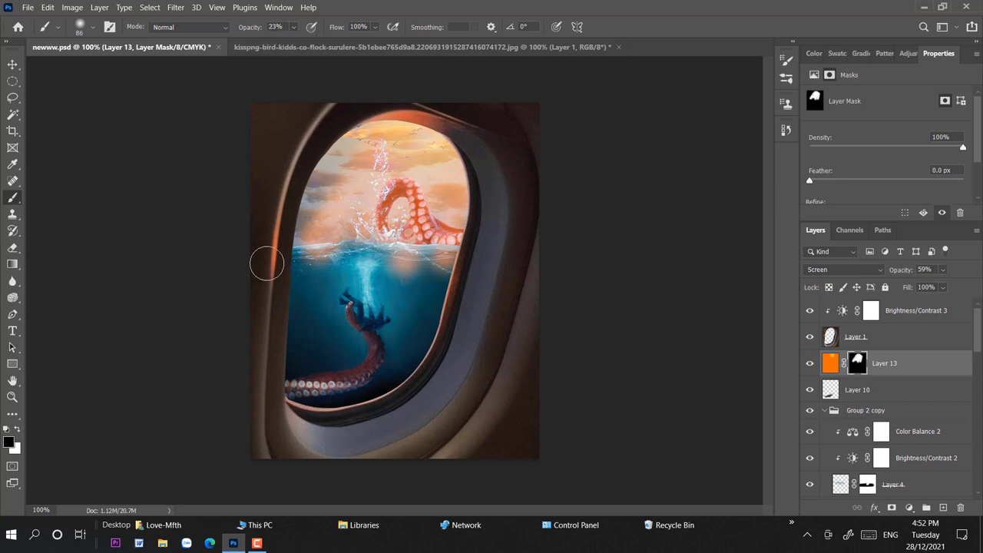
key("ctrl+plus")
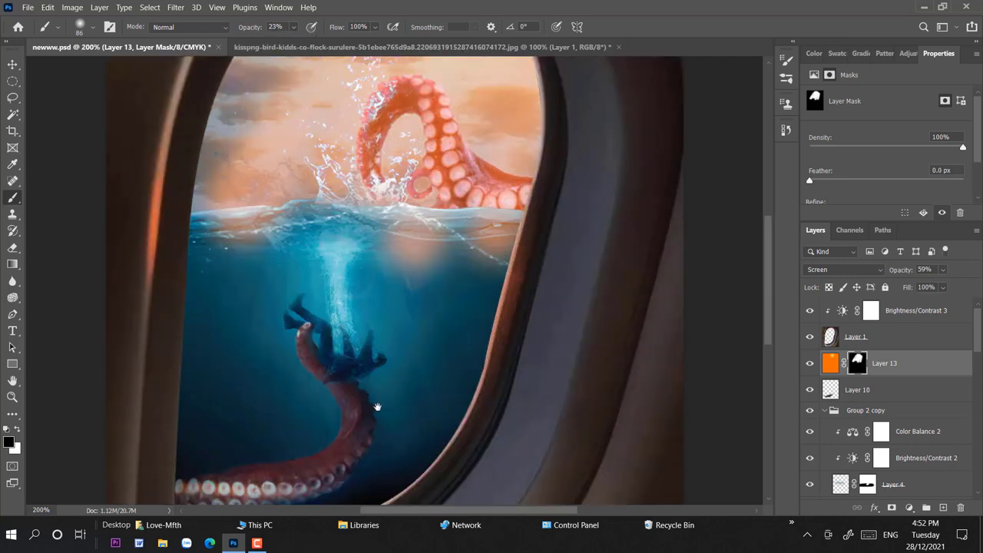
left_click_drag(377, 407, 477, 530)
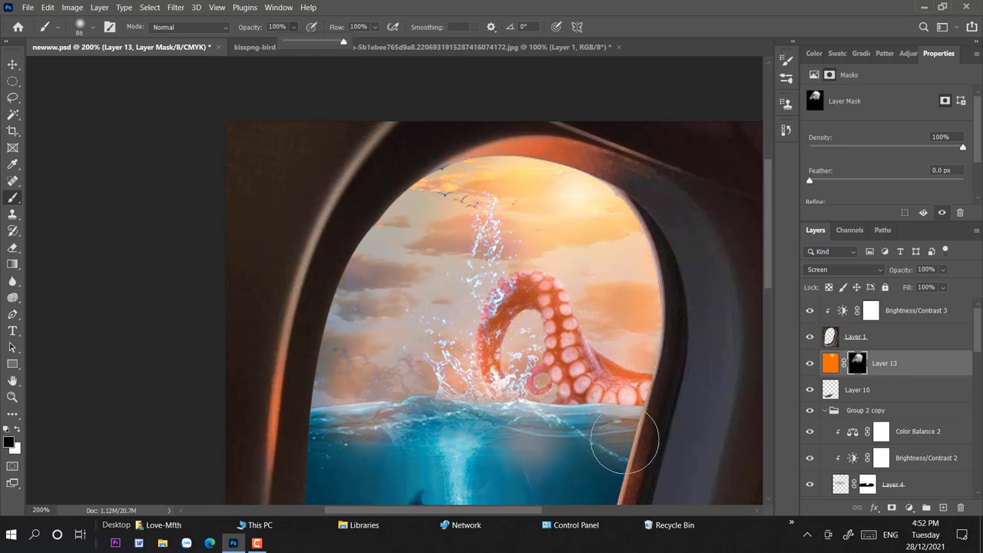
key("5")
key("2")
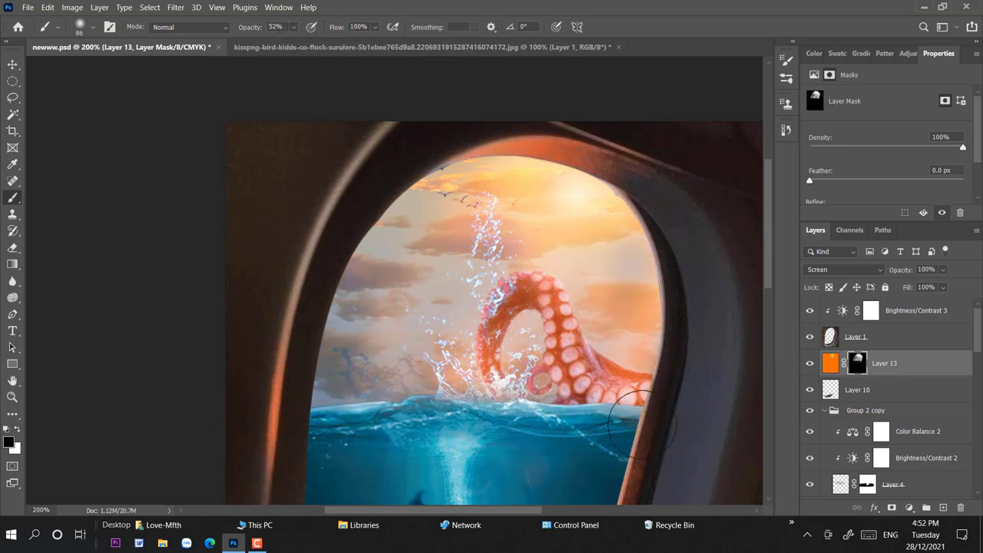
left_click_drag(575, 264, 492, 361)
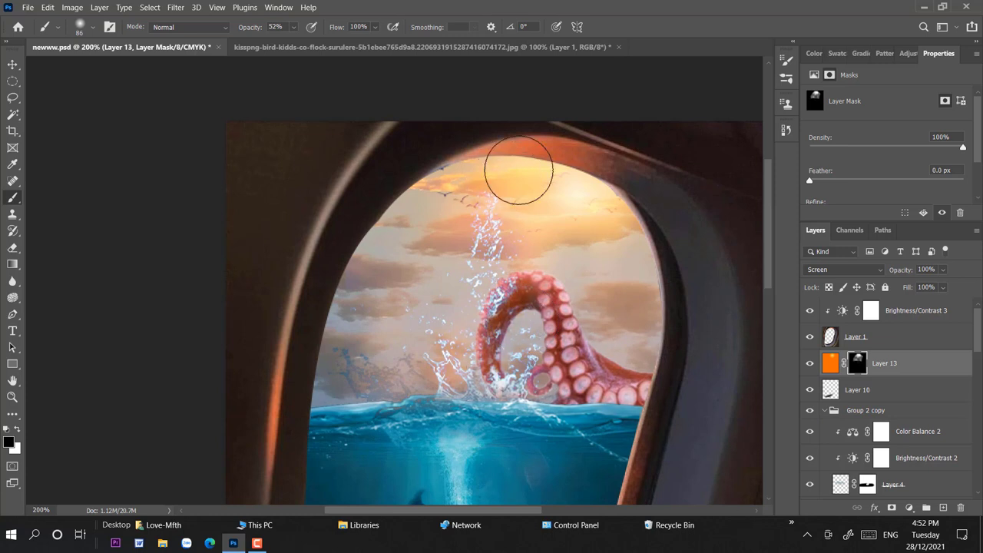
Soften the orange sun glow at 27% brush opacity, then zoom back to 100%
key("2")
key("7")
left_click_drag(519, 184, 517, 231)
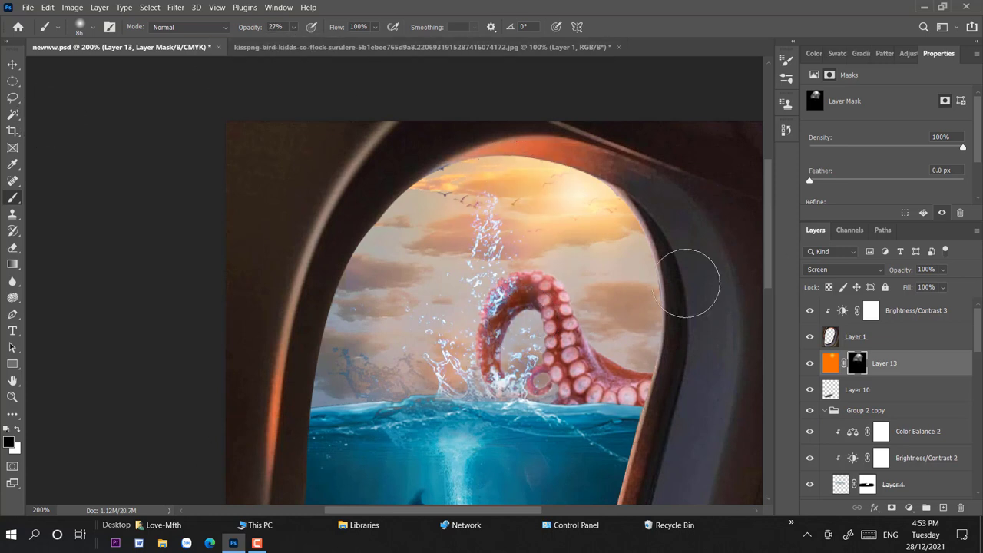
key("x")
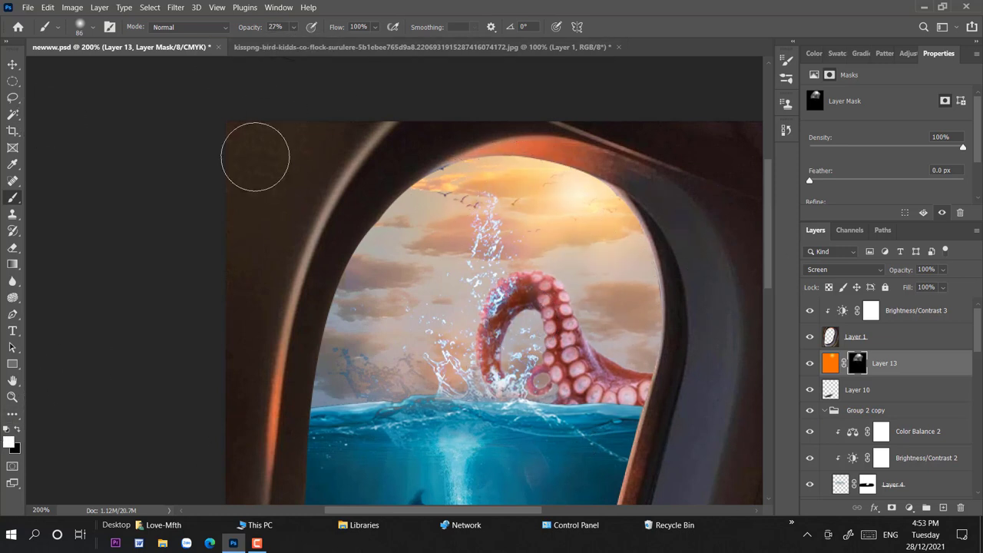
left_click(13, 65)
key("ctrl+minus")
Rotate the orange glow layer about 7.6° and nudge it slightly up and right
key("ctrl+r")
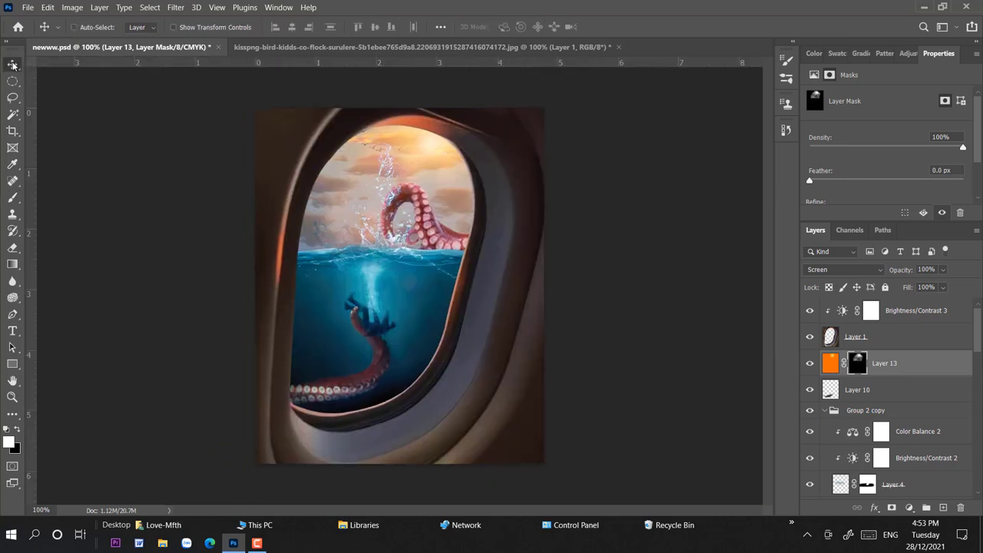
key("ctrl+r")
key("ctrl+t")
left_click_drag(589, 81, 625, 100)
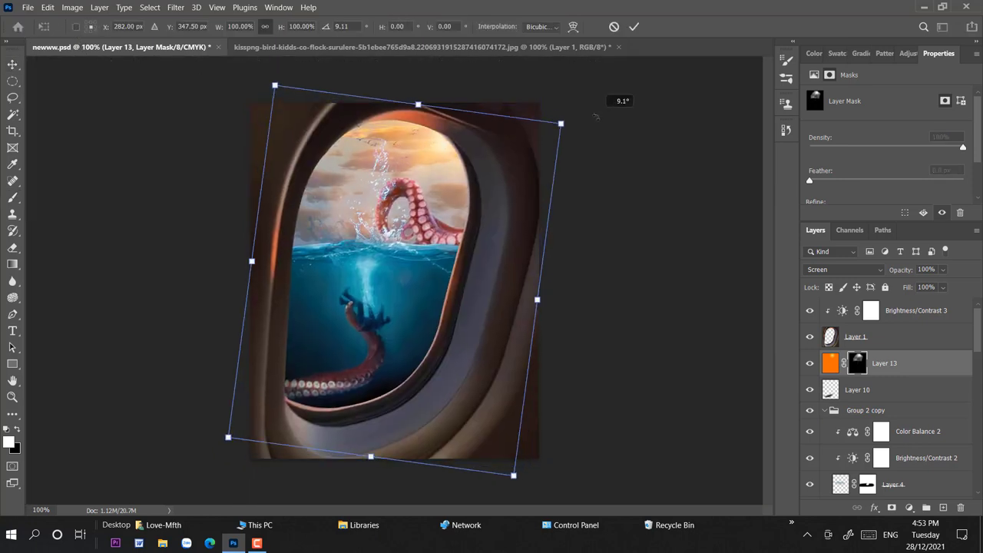
left_click_drag(497, 184, 504, 179)
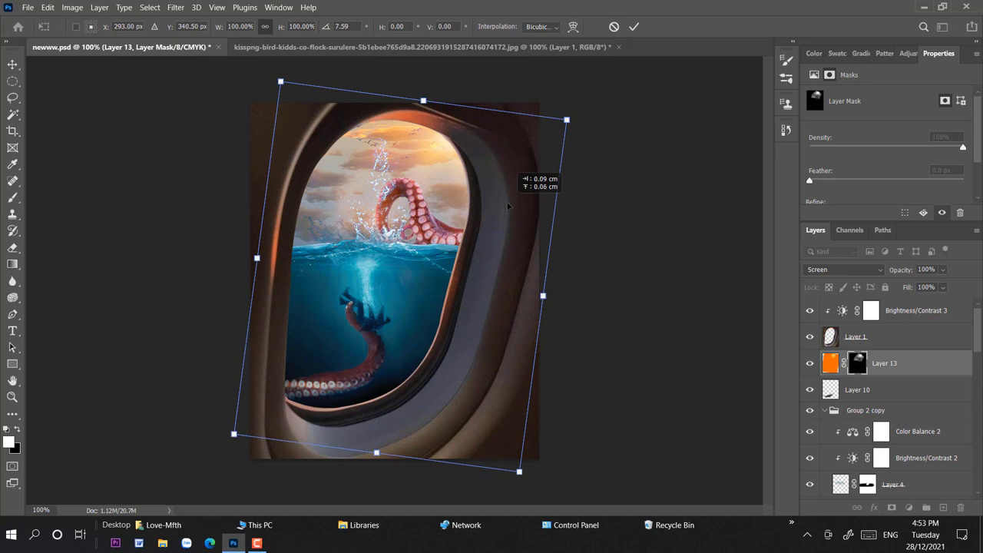
key("Return")
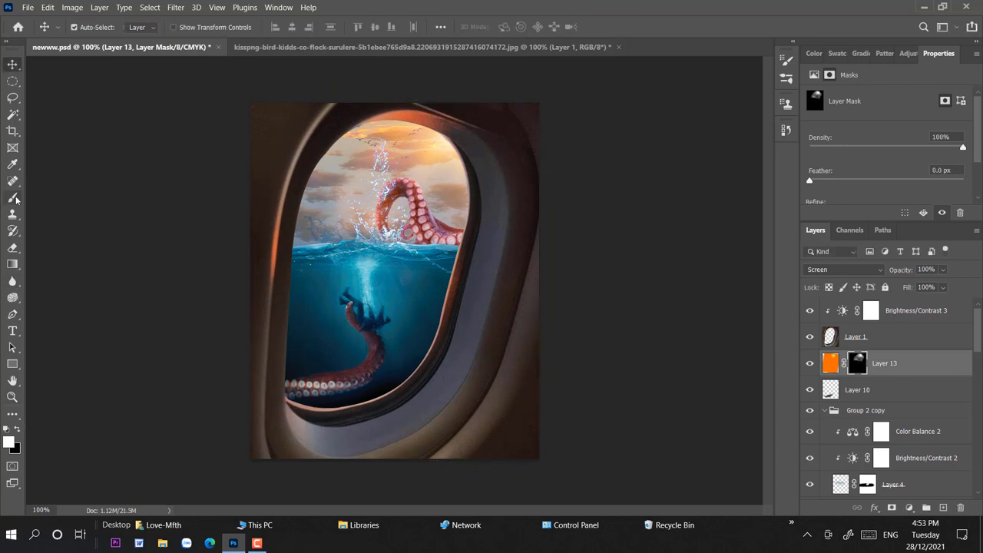
Select the Brush with white, zoom to 200% on the tentacle and tweak the brush tip
left_click(13, 199)
left_click(16, 429)
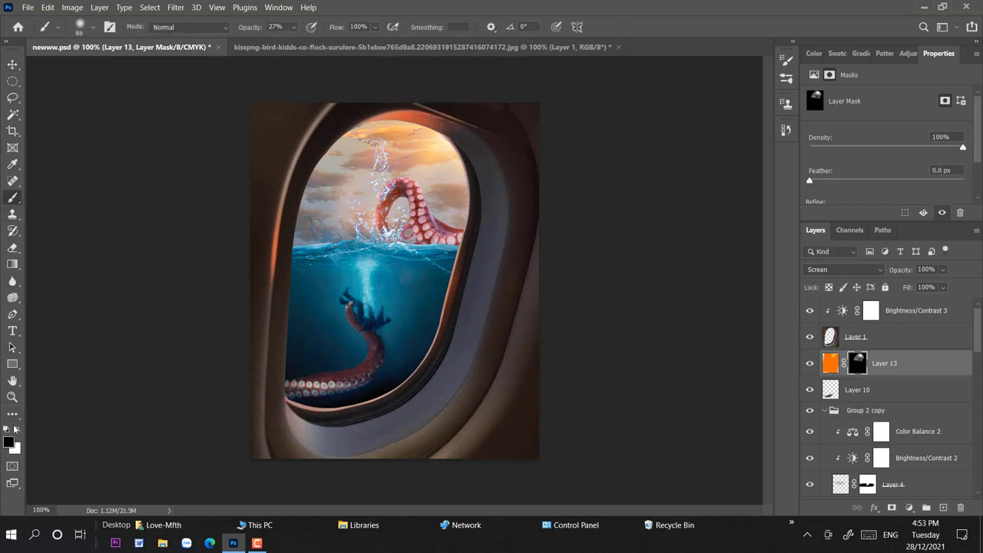
left_click(15, 429)
key("ctrl+equal")
scroll(490, 326, "up", 4)
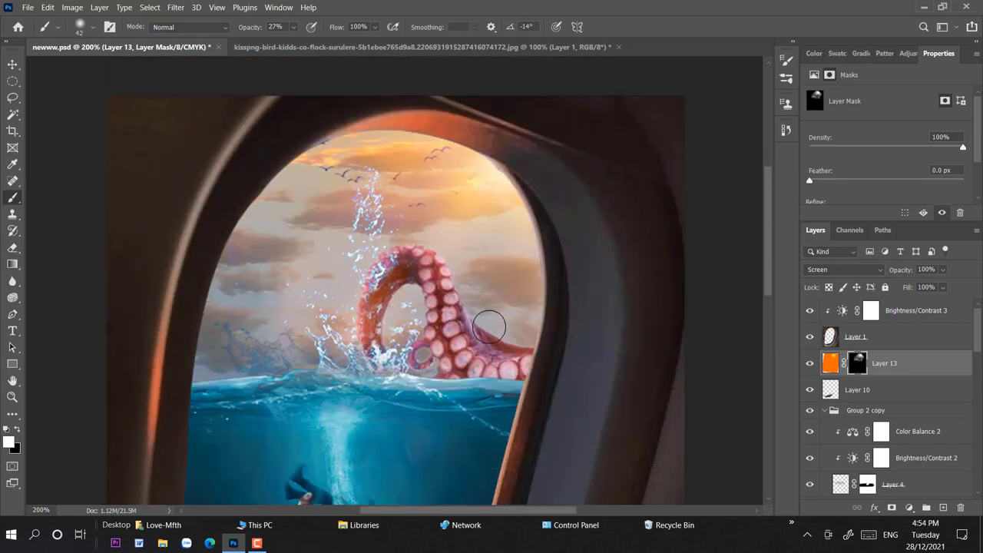
right_click(489, 327)
key("Left")
key("Left")
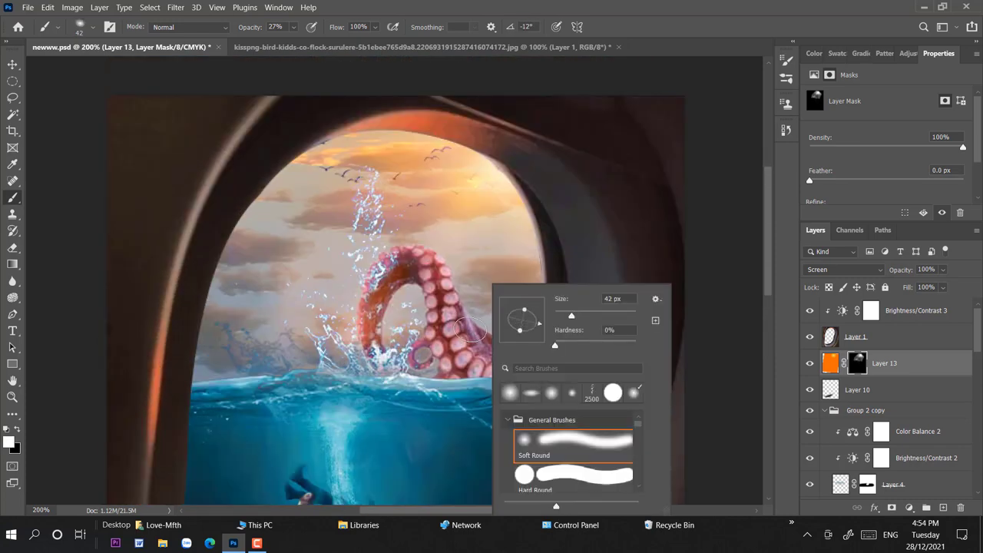
key("Escape")
Rotate the brush tip to -49 degrees, then return to the Move tool zoomed out
key("x")
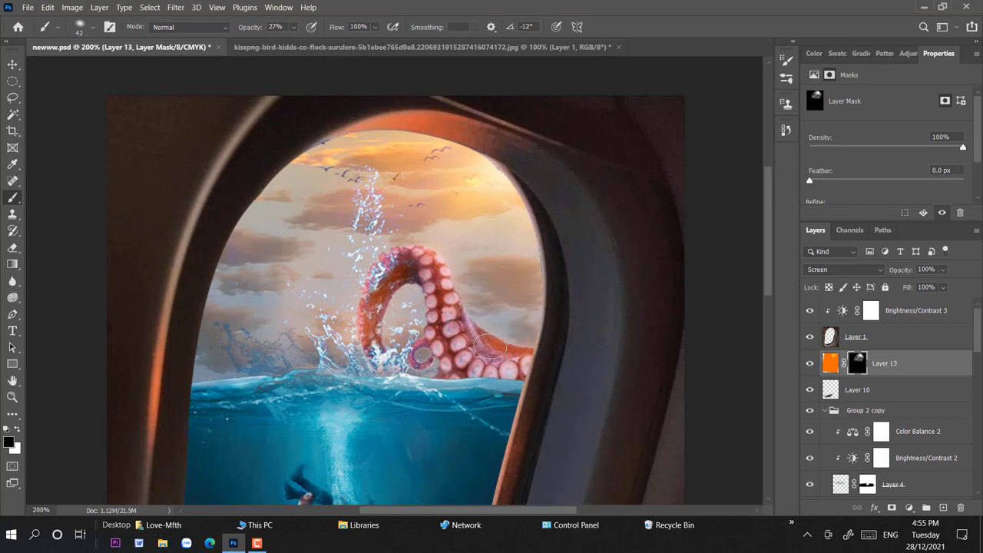
key("x")
right_click(427, 369)
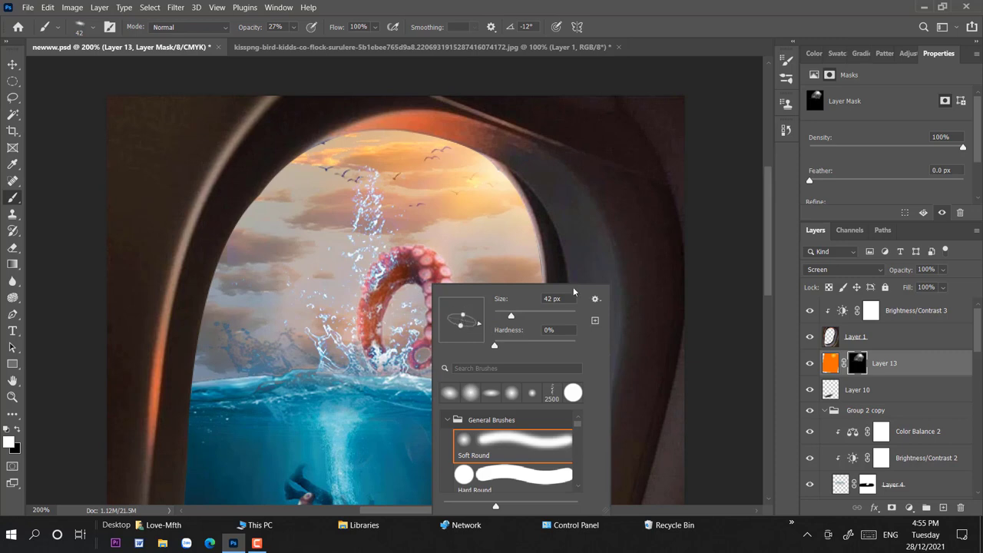
key("Escape")
right_click(474, 348)
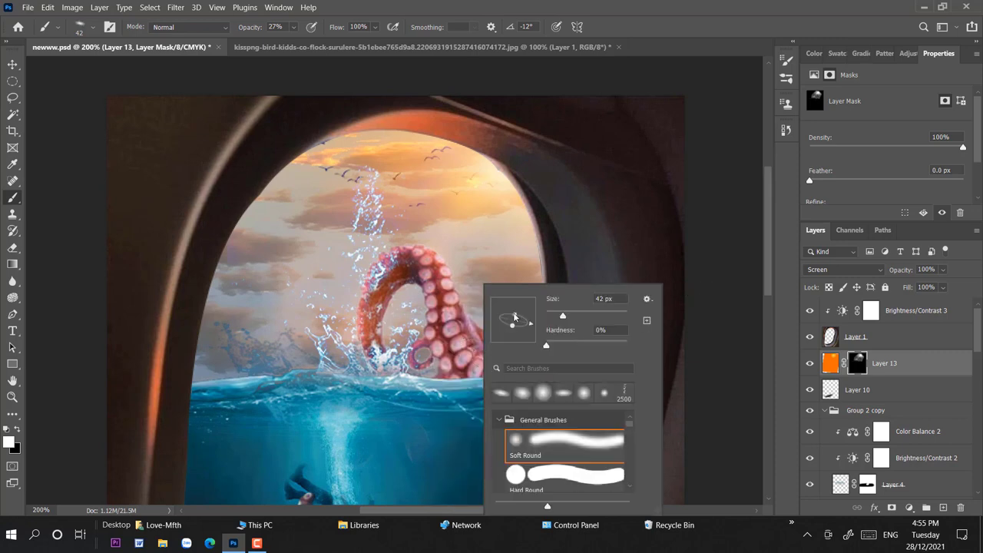
left_click_drag(513, 321, 532, 330)
key("Escape")
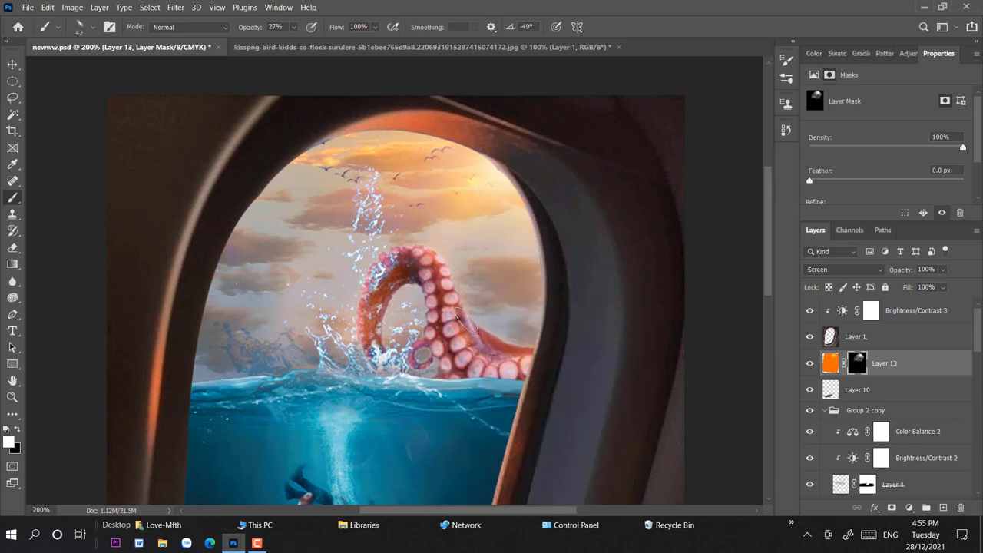
left_click(13, 64)
key("ctrl+minus")
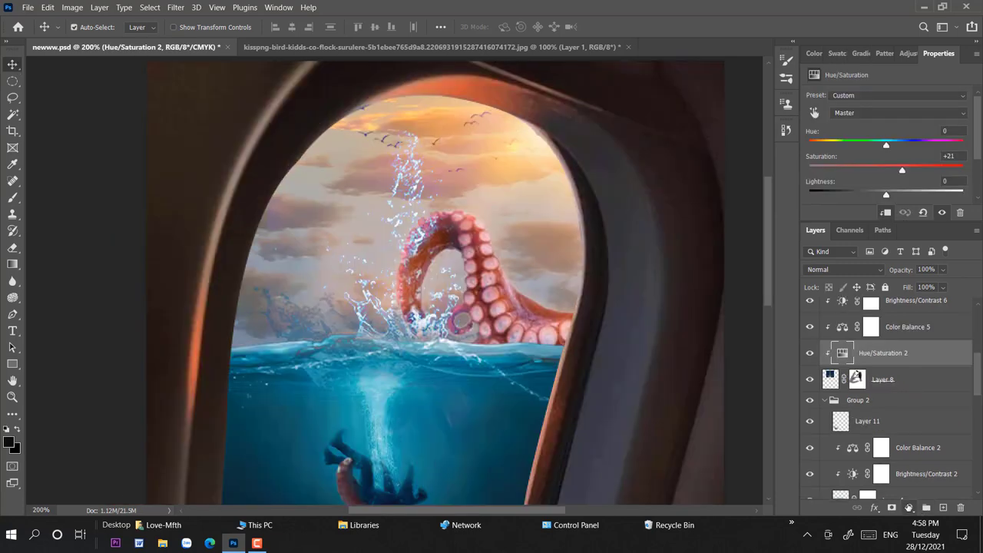
Add a Color Balance layer with midtones Cyan-Red +35, Magenta-Green -19, Yellow-Blue -87
left_click(909, 507)
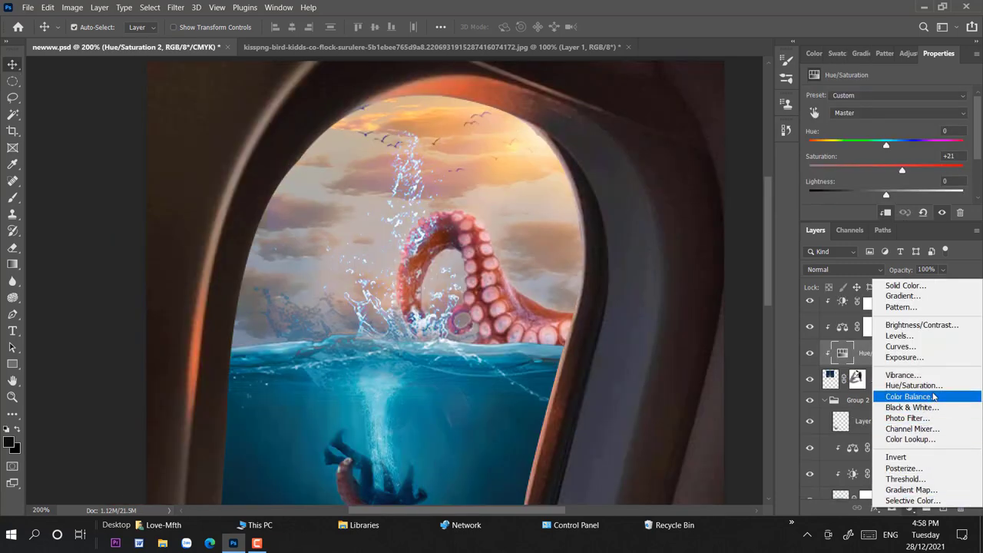
left_click(895, 397)
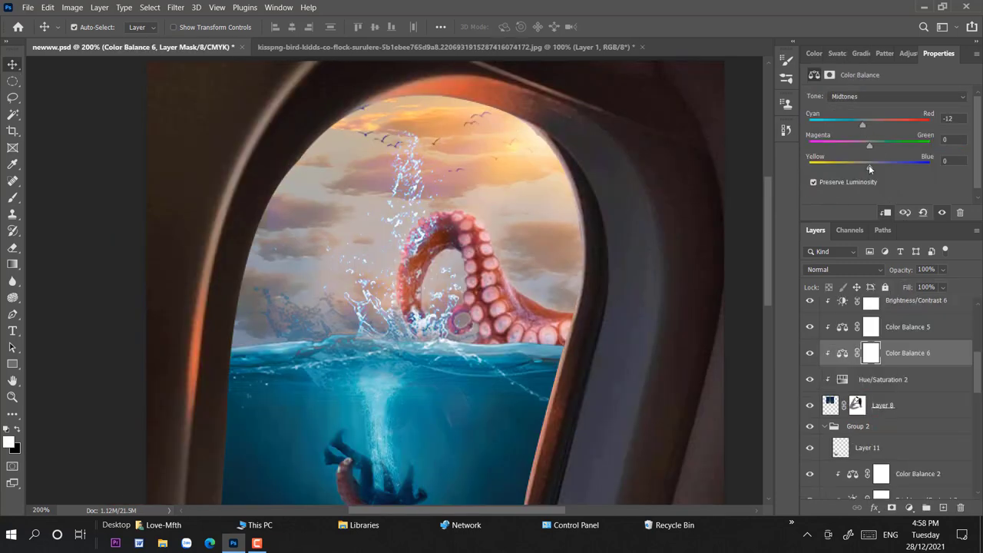
left_click_drag(869, 164, 859, 166)
mouse_move(863, 124)
left_mouse_down()
mouse_move(880, 124)
mouse_move(843, 167)
left_mouse_up()
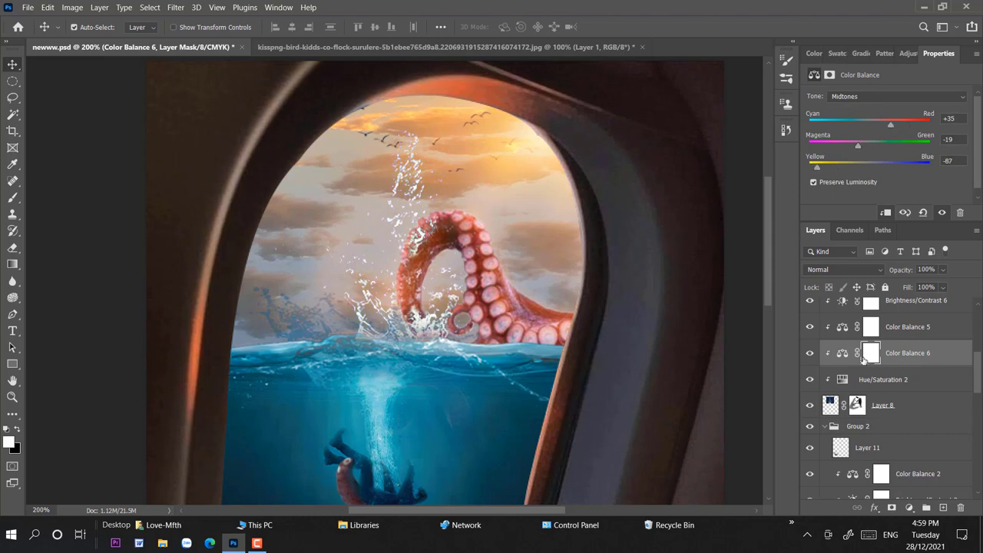
Set up a black 81 px brush at 100% opacity to paint the Color Balance mask
key("b")
key("x")
right_click(427, 286)
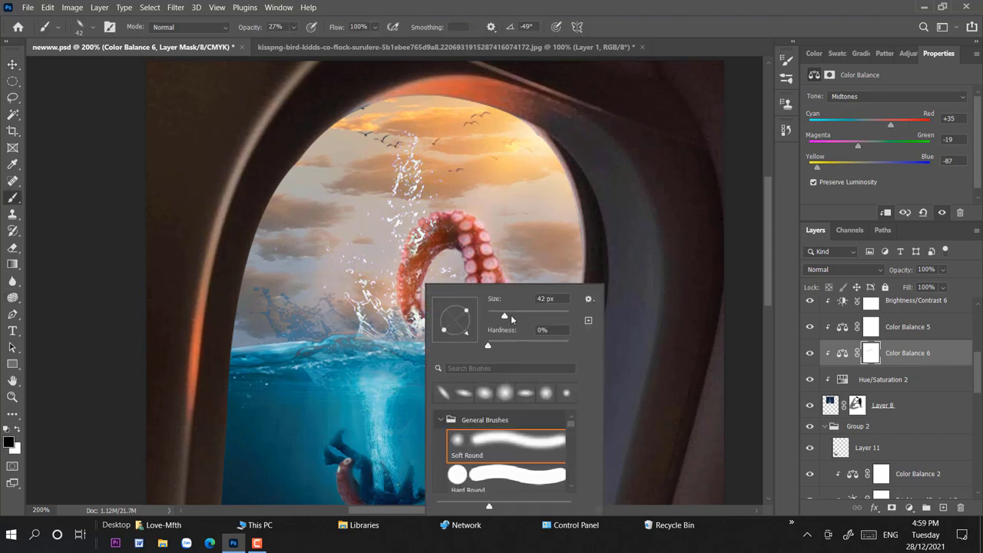
left_click_drag(511, 315, 530, 315)
left_click(294, 27)
mouse_move(263, 41)
left_mouse_down()
mouse_move(294, 40)
mouse_move(269, 40)
left_mouse_up()
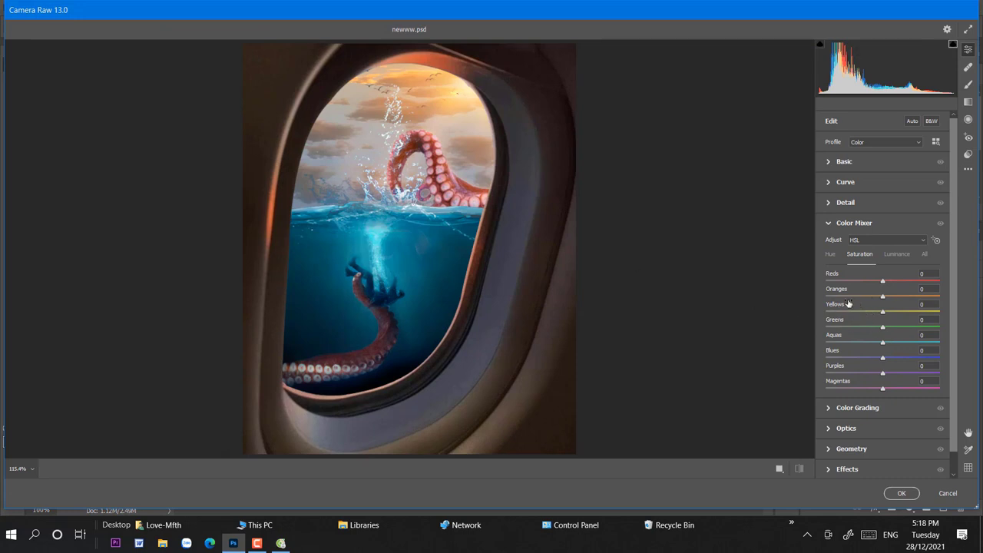
In Camera Raw's Basic panel, raise Texture to +25, adjust Clarity and darken Shadows
scroll(913, 411, "down", 1)
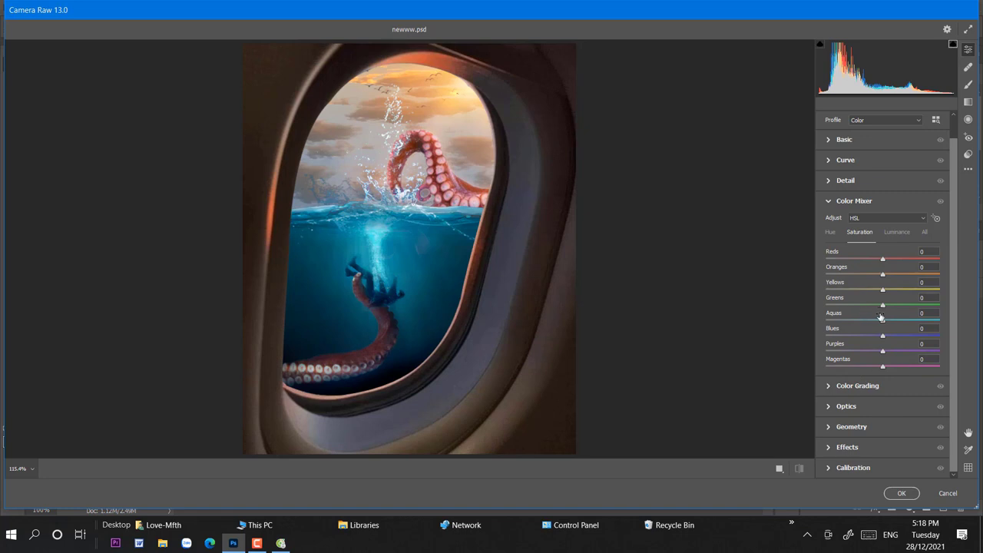
scroll(881, 317, "up", 1)
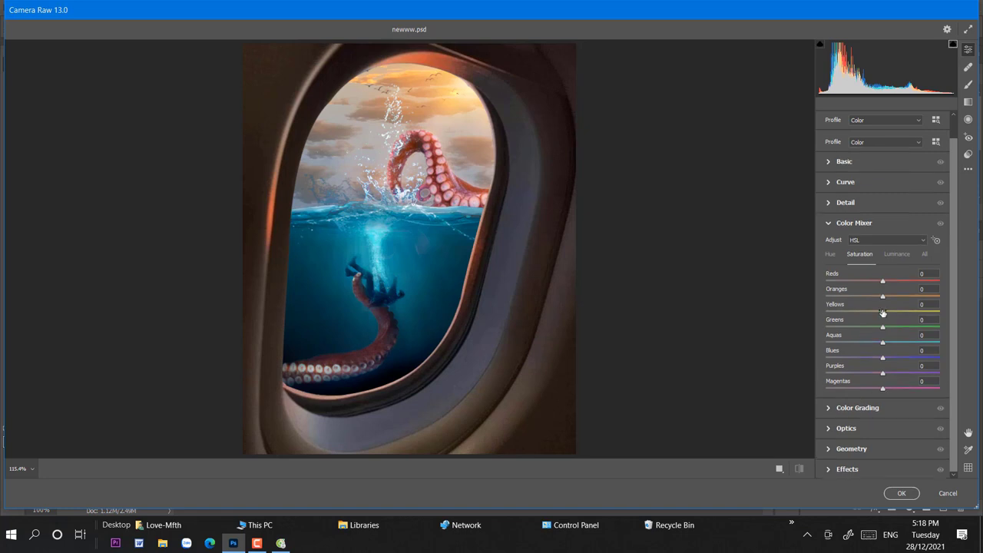
left_click(829, 162)
left_click_drag(883, 345, 905, 347)
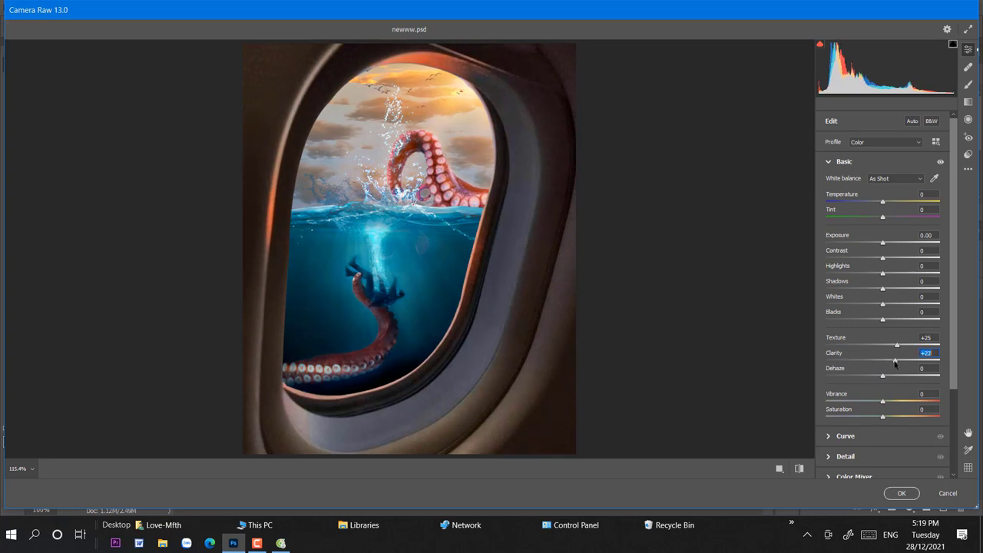
mouse_move(922, 364)
left_mouse_down()
mouse_move(891, 363)
mouse_move(882, 379)
left_mouse_up()
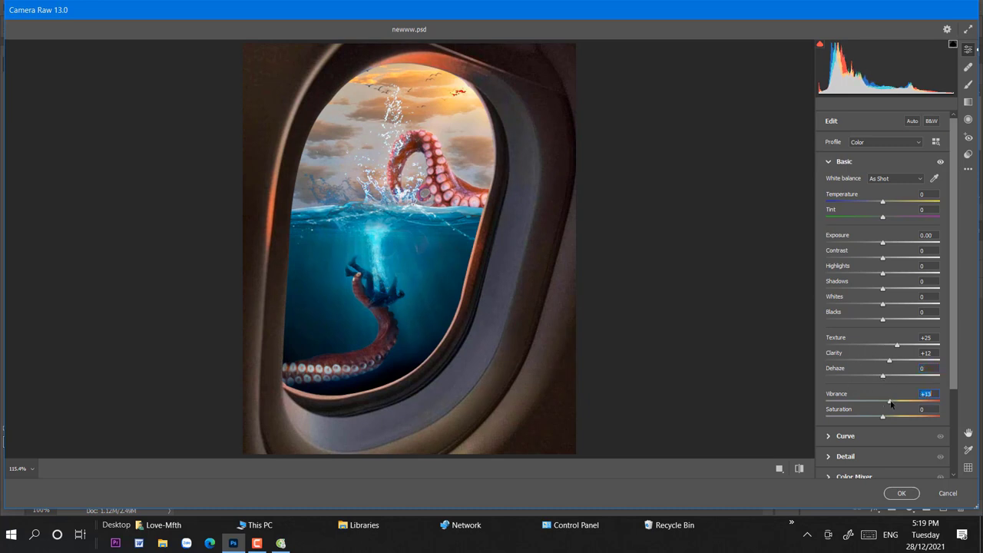
mouse_move(883, 289)
left_mouse_down()
mouse_move(817, 294)
mouse_move(868, 290)
left_mouse_up()
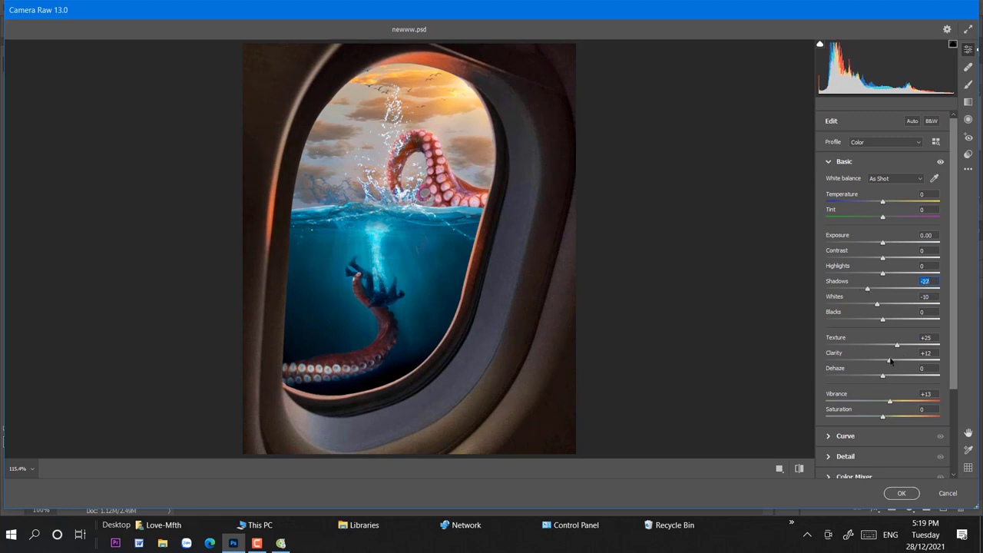
Finish with Clarity +24, Shadows -47, Whites -36, Blacks -9 and apply the grade
left_click_drag(891, 361, 897, 361)
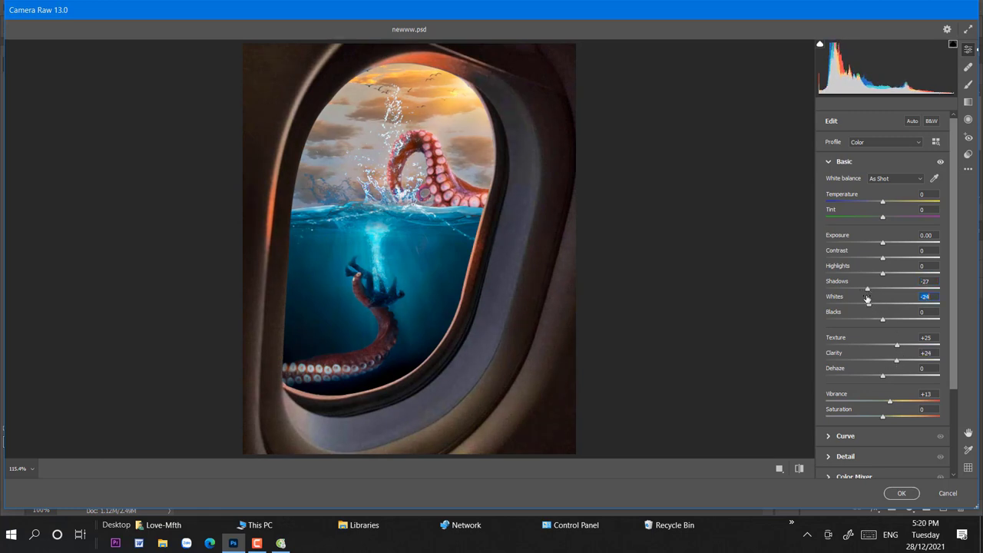
left_click_drag(867, 289, 862, 291)
left_click_drag(882, 323, 877, 320)
left_click_drag(863, 289, 862, 304)
scroll(898, 326, "down", 3)
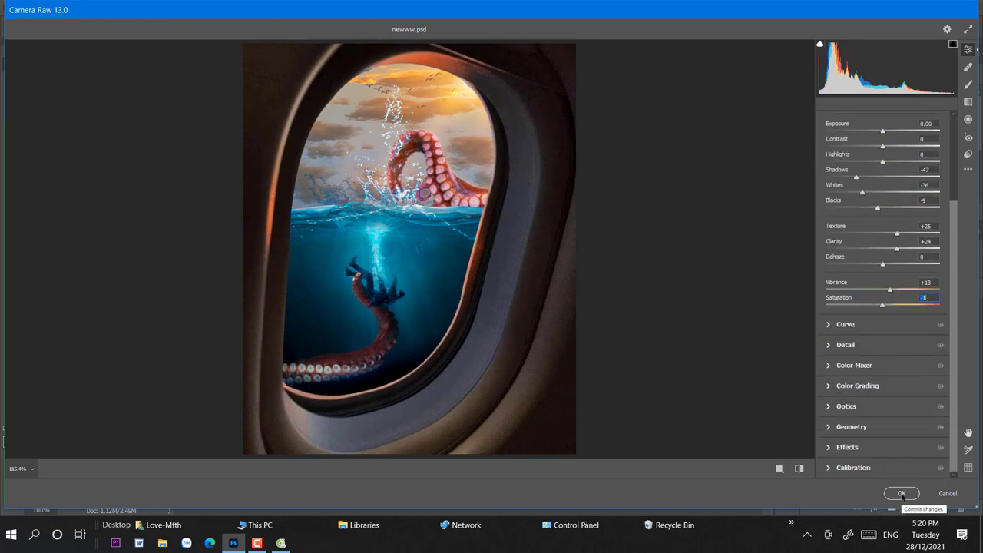
left_click(902, 493)
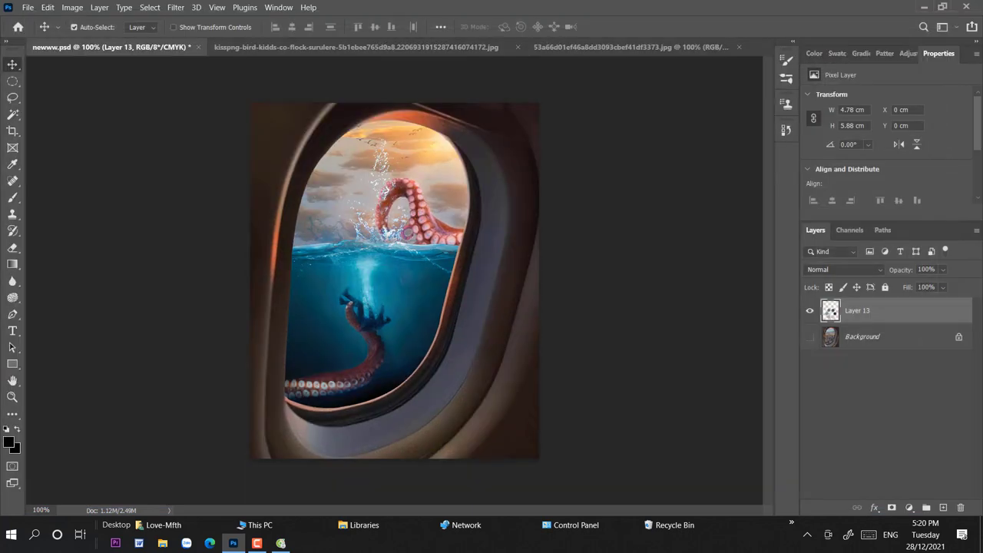